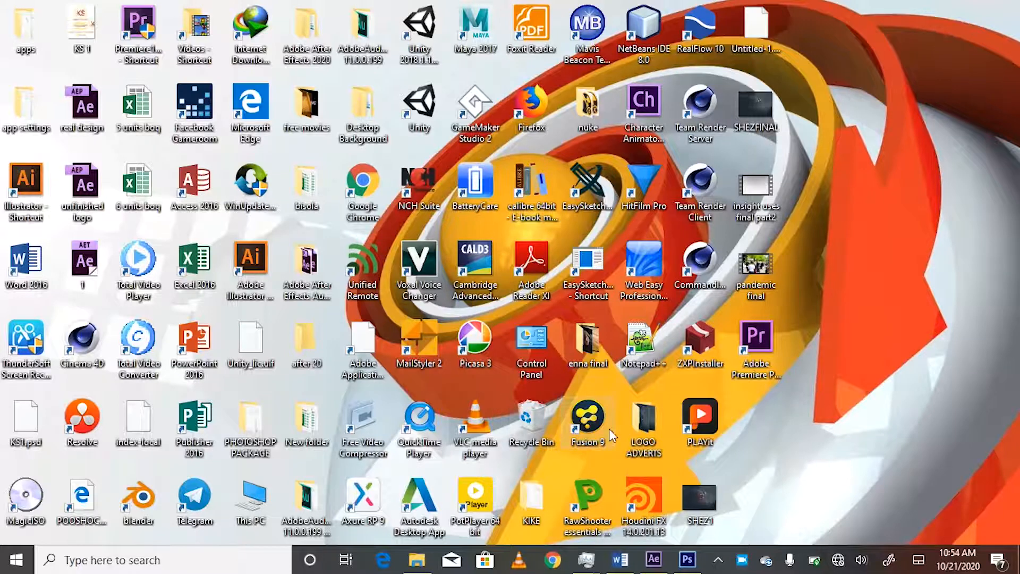
Step: Switch to the open Untitled-1 document in Photoshop and look over the available workspace layouts
mouse_move(689, 564)
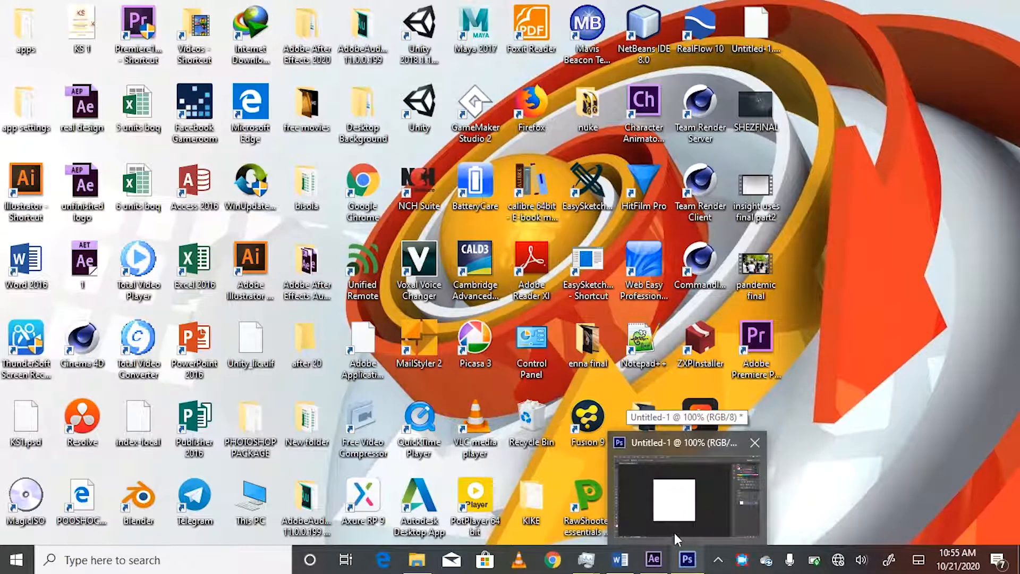
left_click(687, 563)
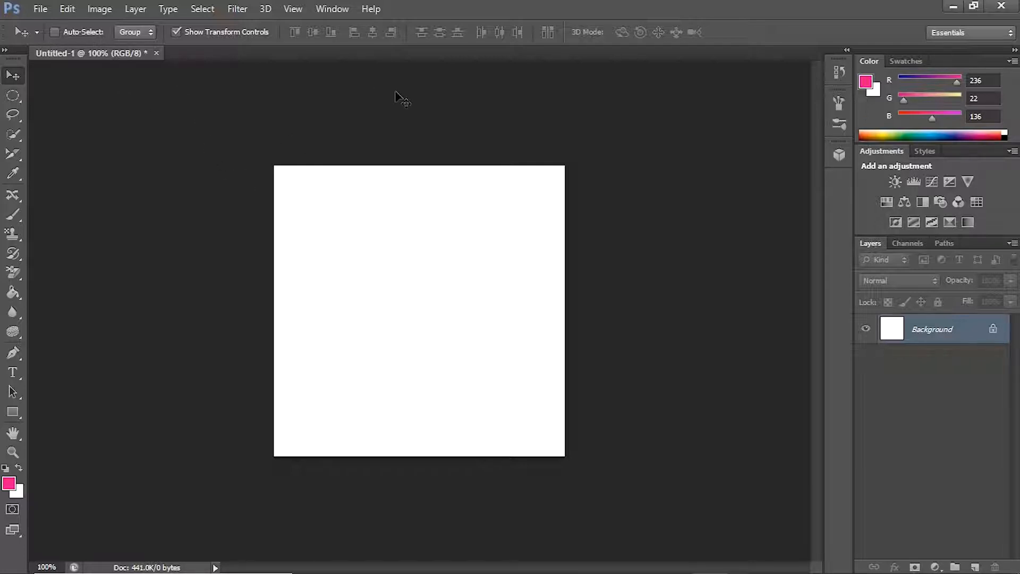
left_click(972, 33)
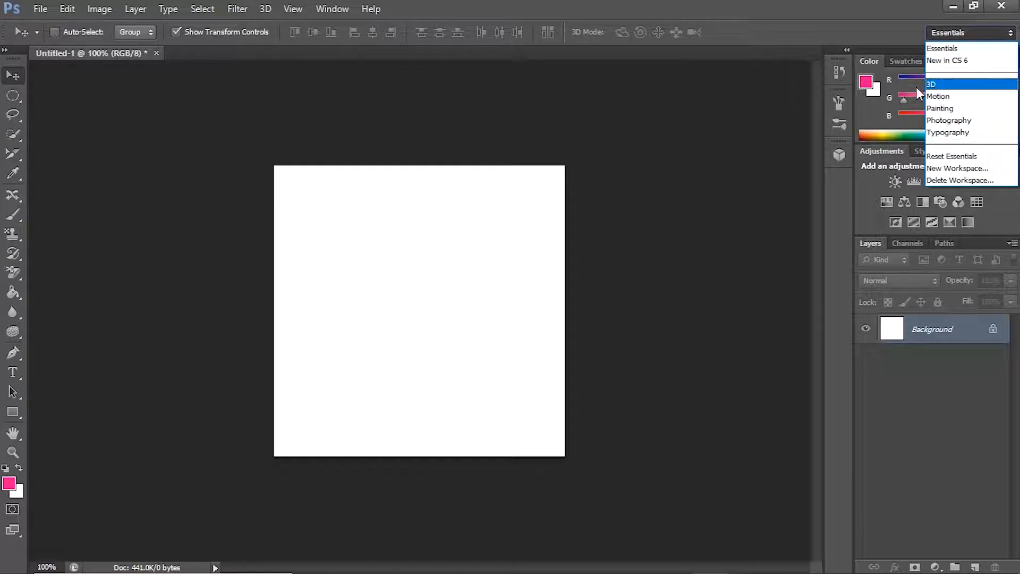
left_click(309, 190)
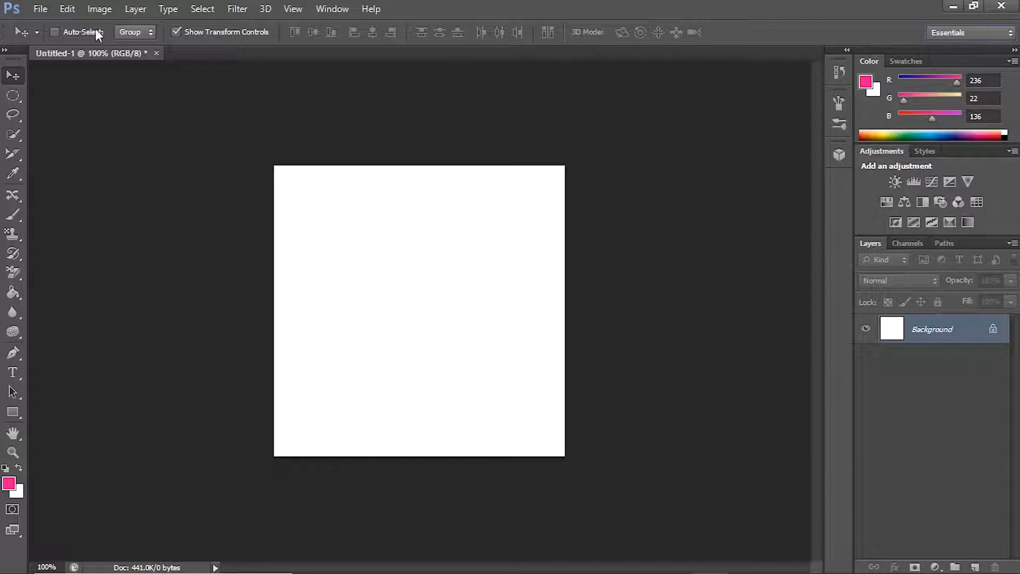
Step: Examine the available file, edit, image, layer, selection, filter and 3D commands
left_click(40, 9)
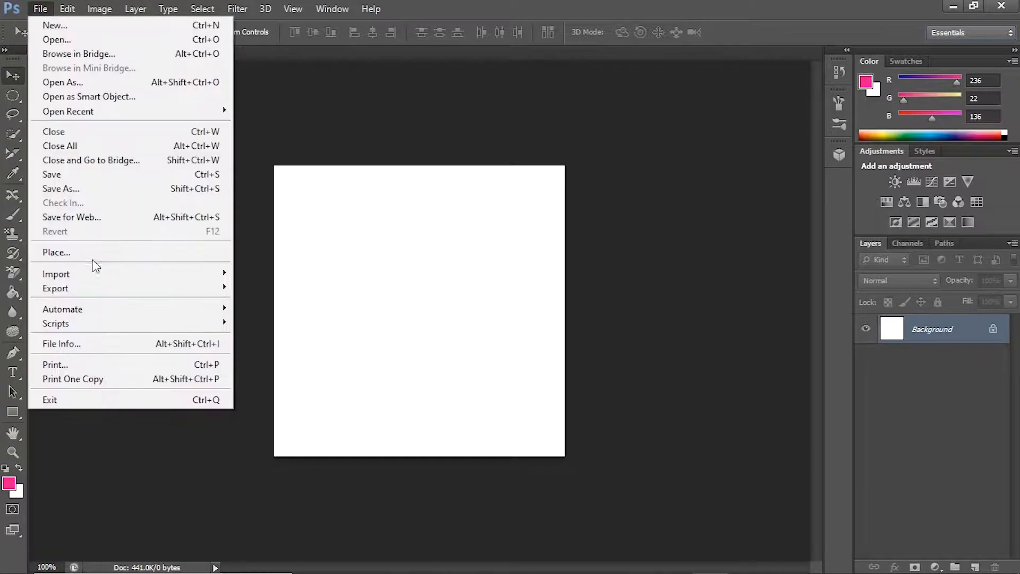
mouse_move(155, 277)
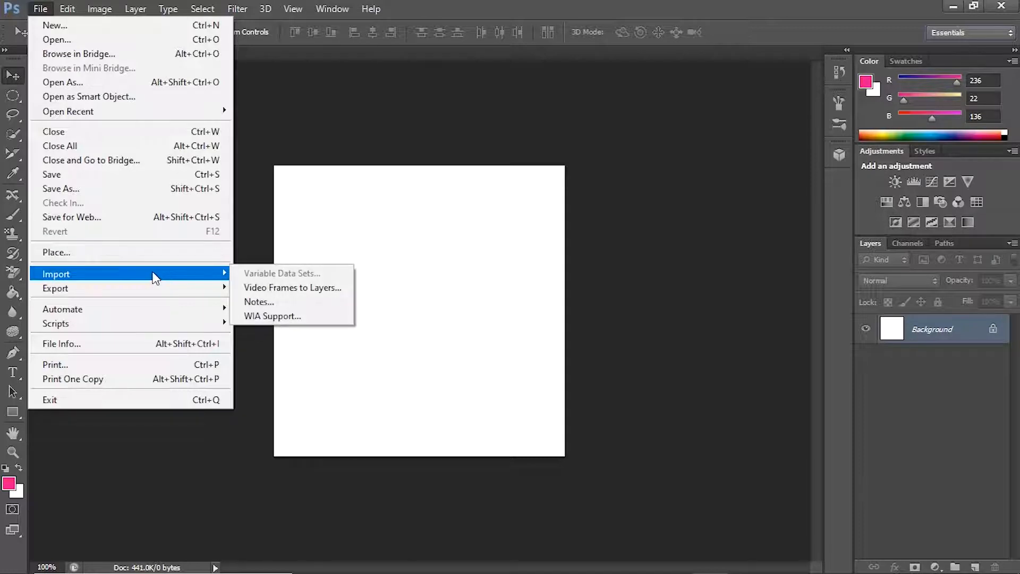
mouse_move(131, 294)
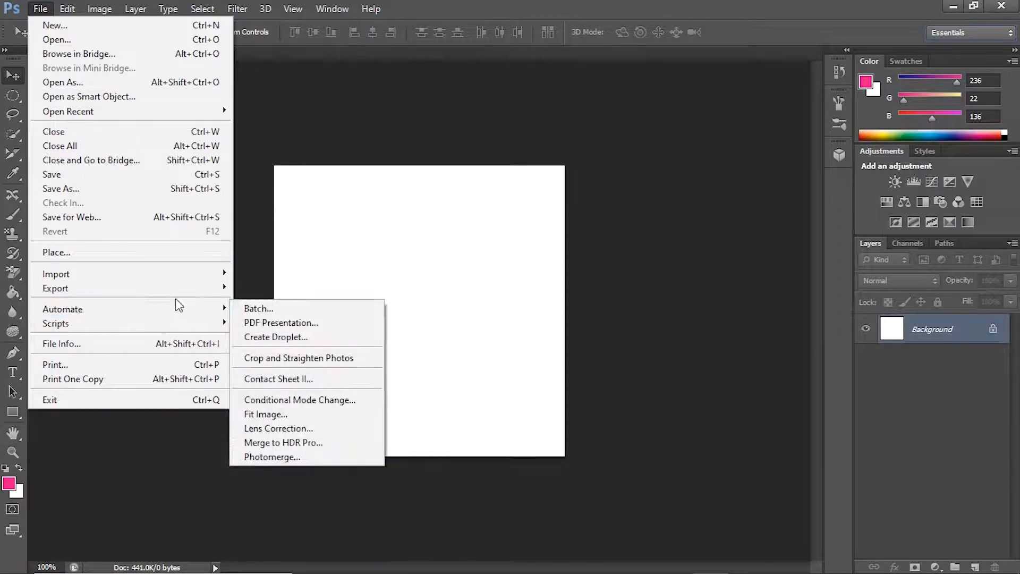
mouse_move(63, 9)
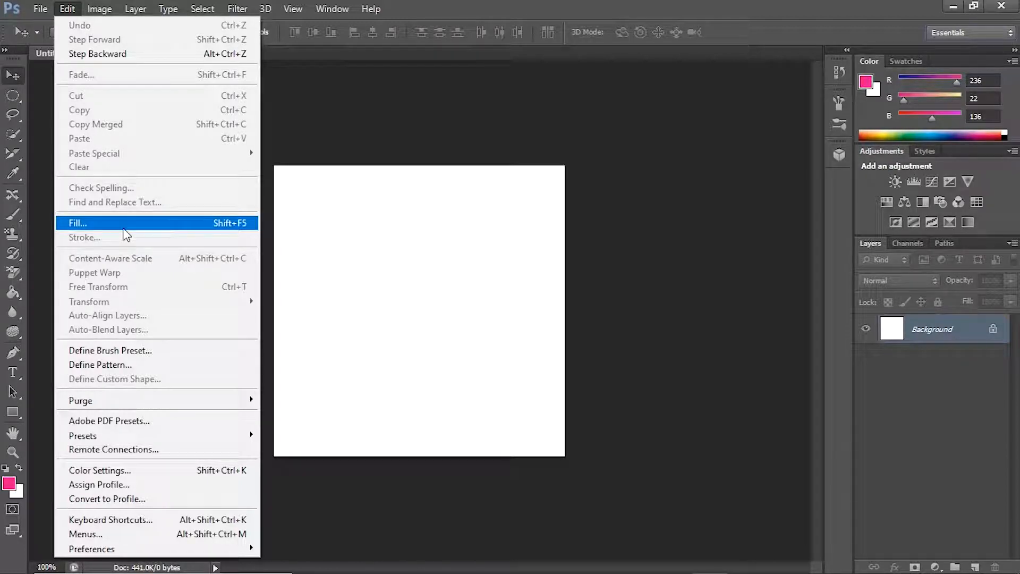
mouse_move(99, 8)
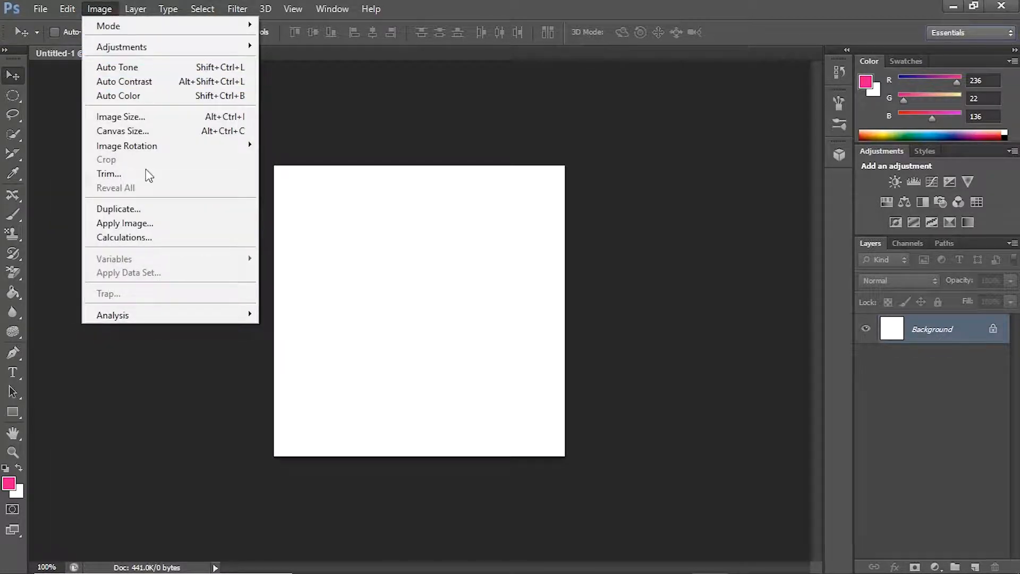
mouse_move(136, 8)
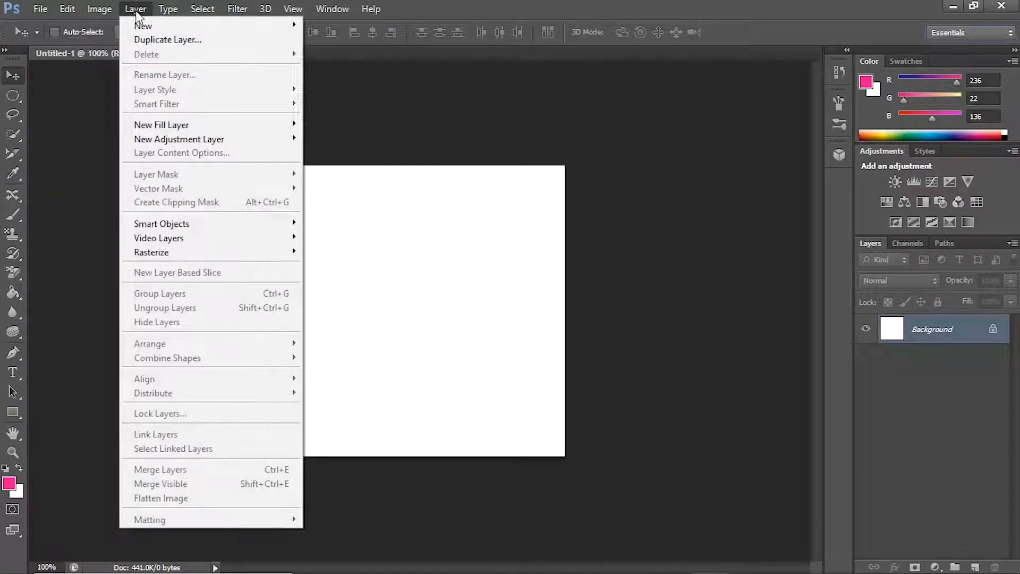
mouse_move(204, 7)
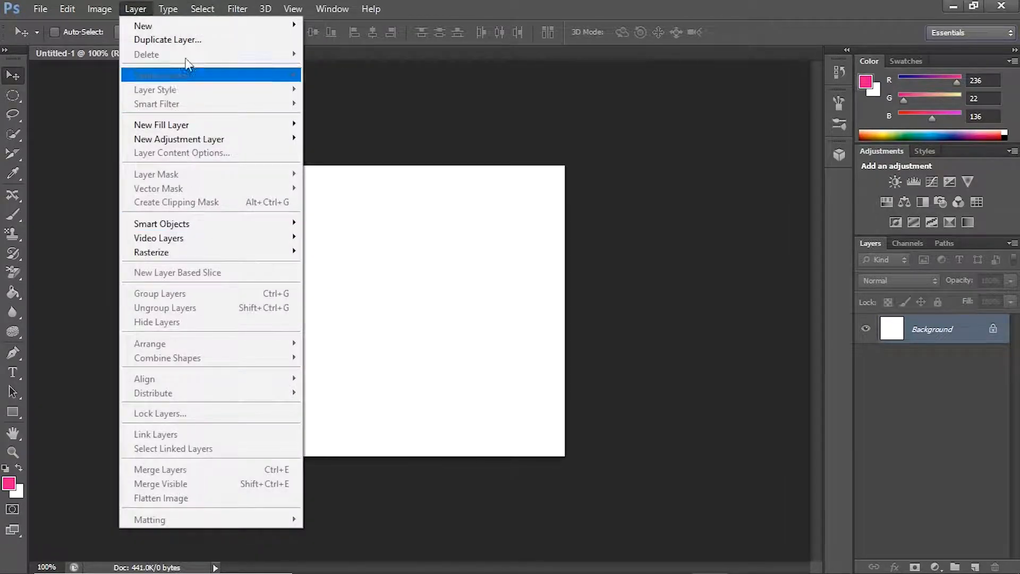
mouse_move(174, 15)
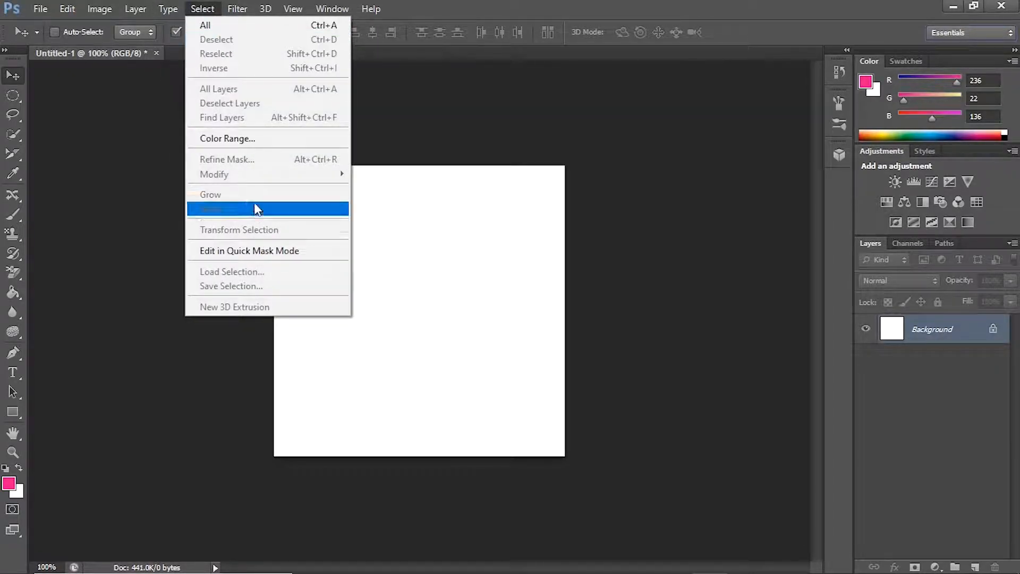
left_click(259, 104)
left_click(229, 9)
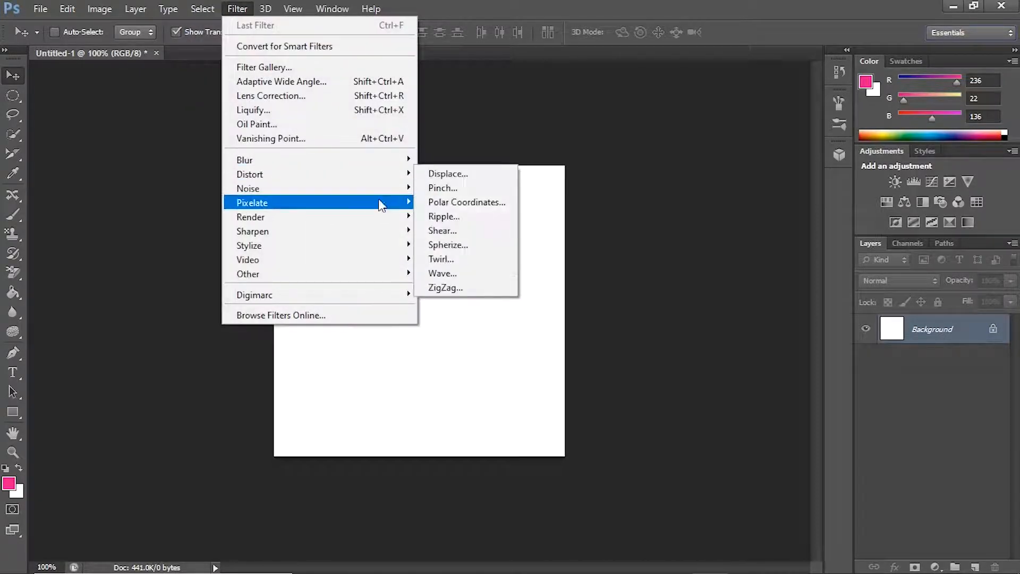
mouse_move(266, 9)
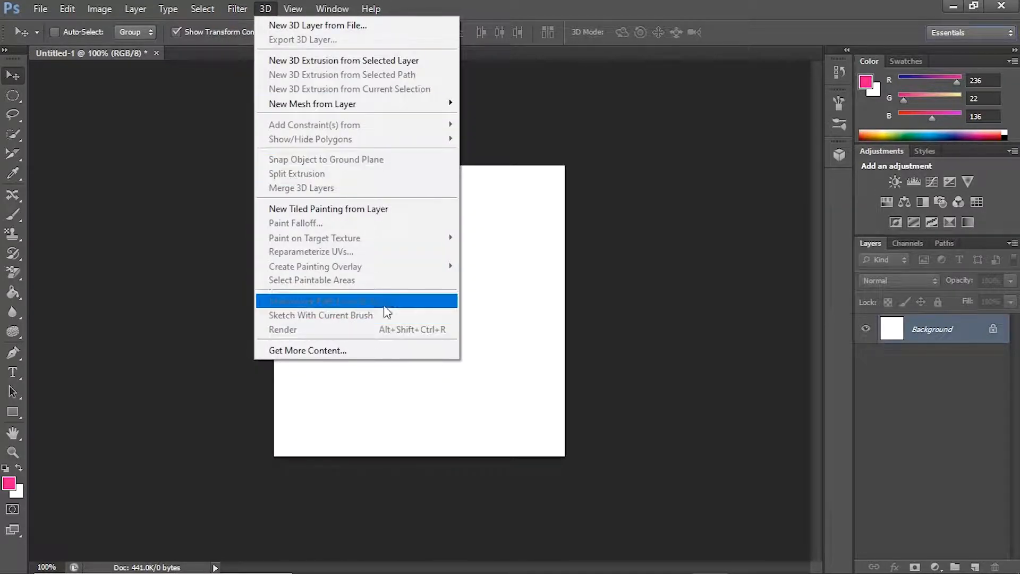
Step: Show the rulers around the canvas and look over the remaining view options
mouse_move(350, 106)
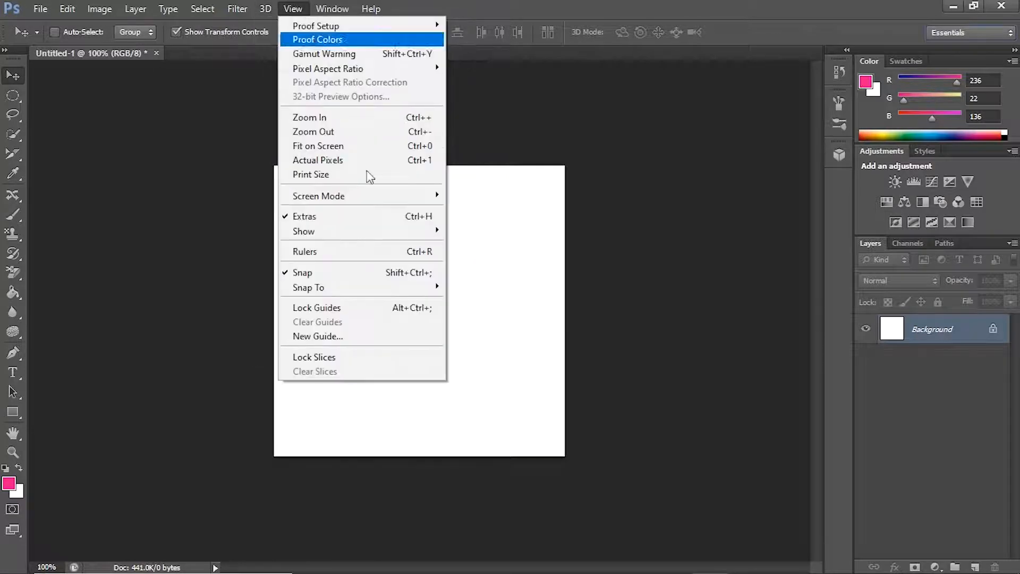
left_click(323, 252)
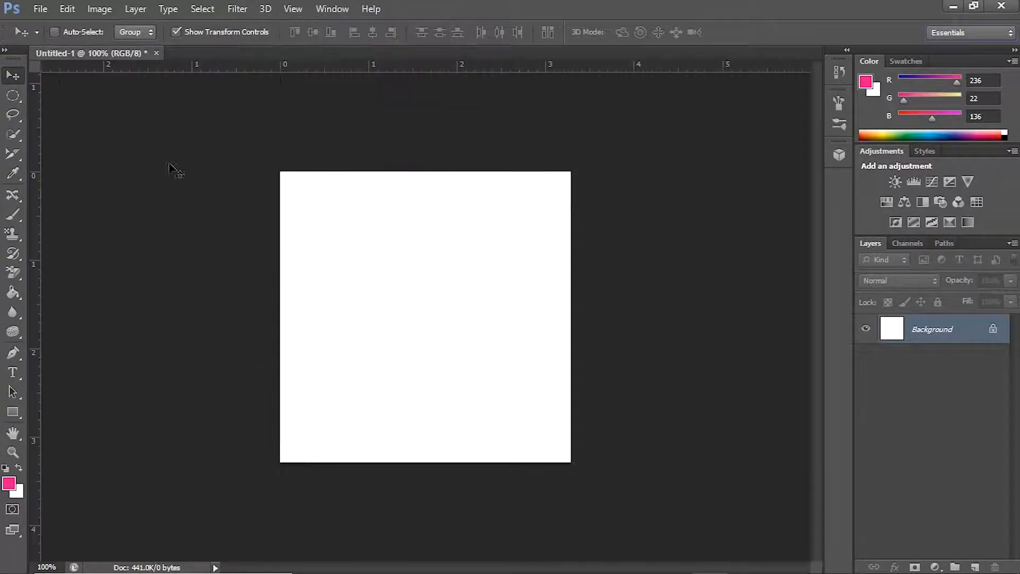
left_click(296, 9)
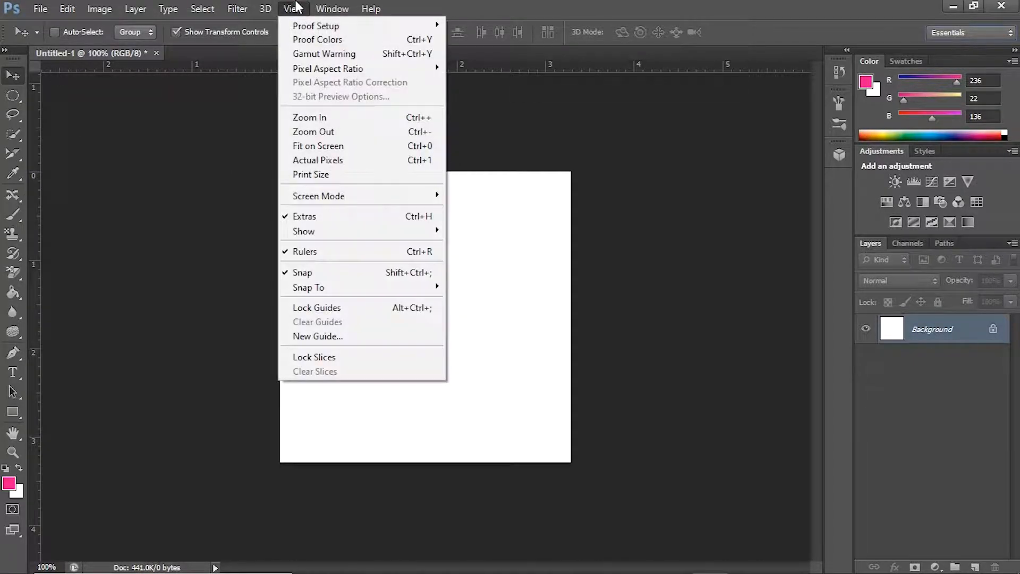
mouse_move(372, 206)
Step: Display the Character formatting settings and look over the available help resources
mouse_move(332, 9)
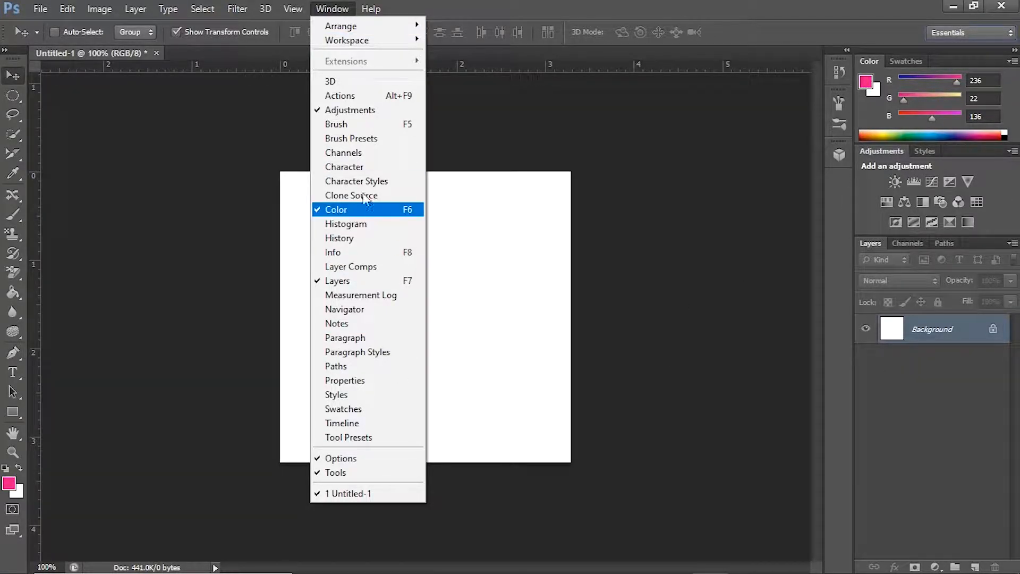
left_click(369, 168)
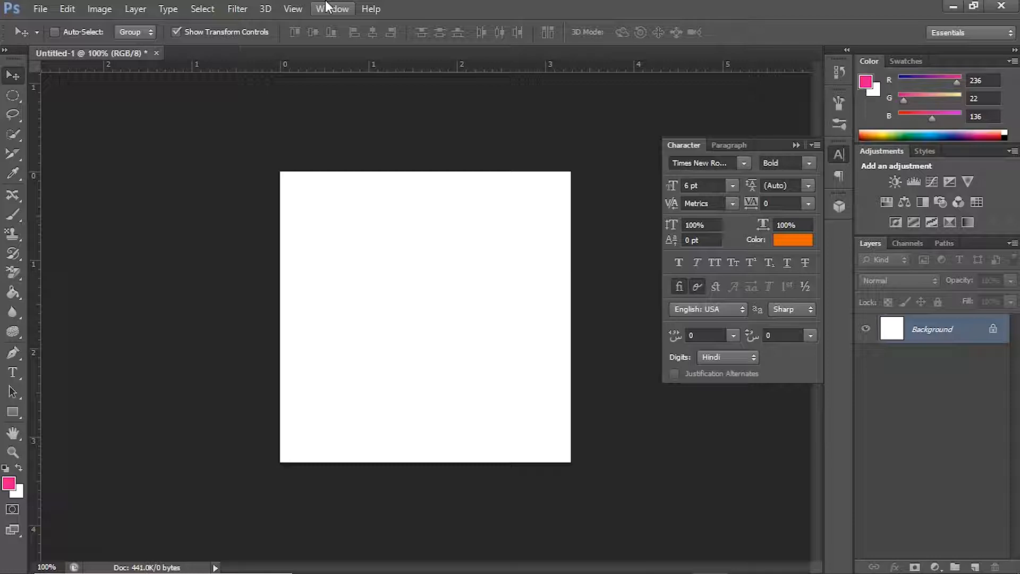
left_click(368, 9)
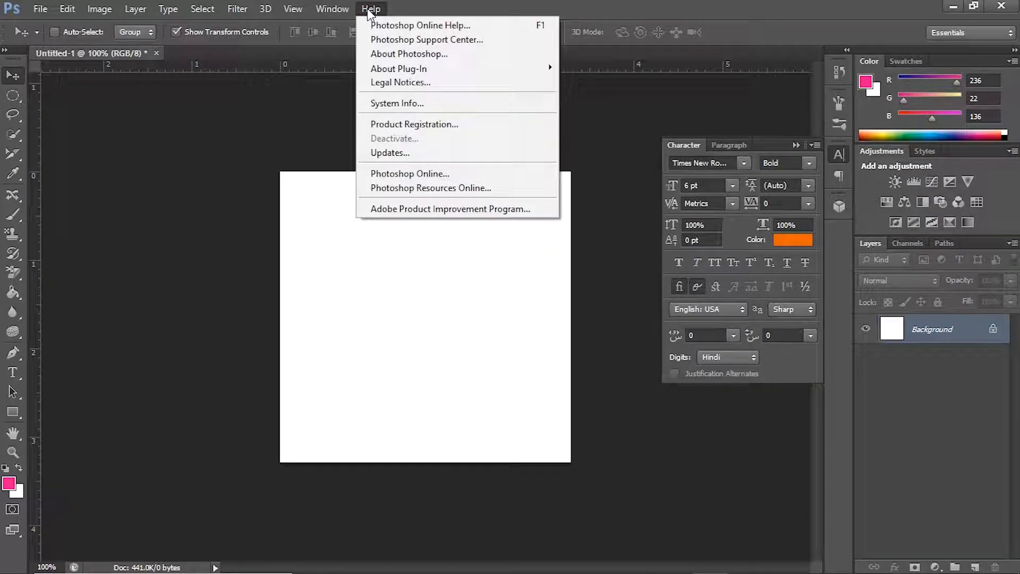
left_click(196, 130)
mouse_move(35, 127)
left_mouse_down()
mouse_move(334, 114)
mouse_move(35, 127)
left_mouse_up()
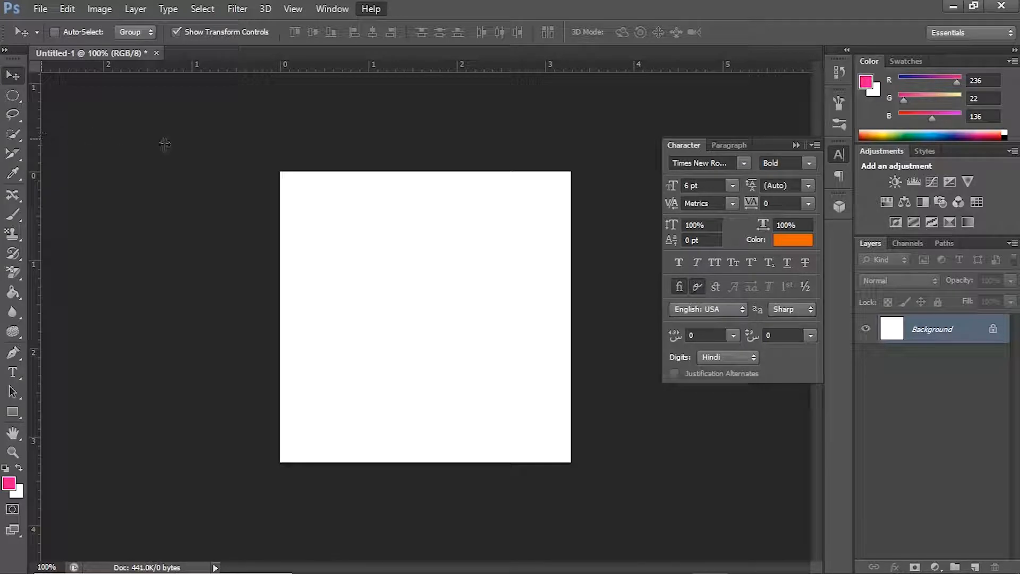
Step: Start placing an external image file into the Untitled-1 document
left_click(41, 8)
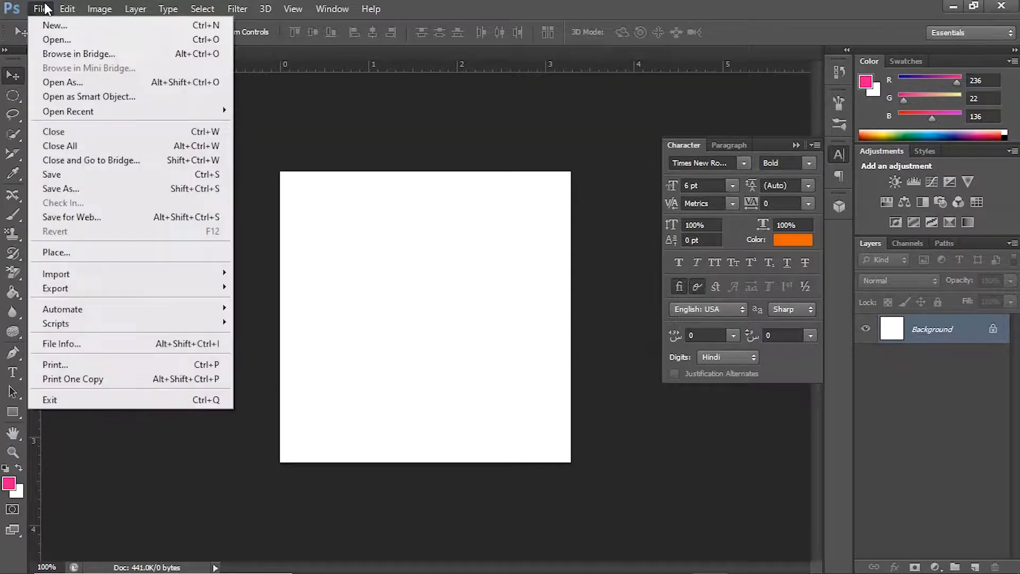
left_click(104, 249)
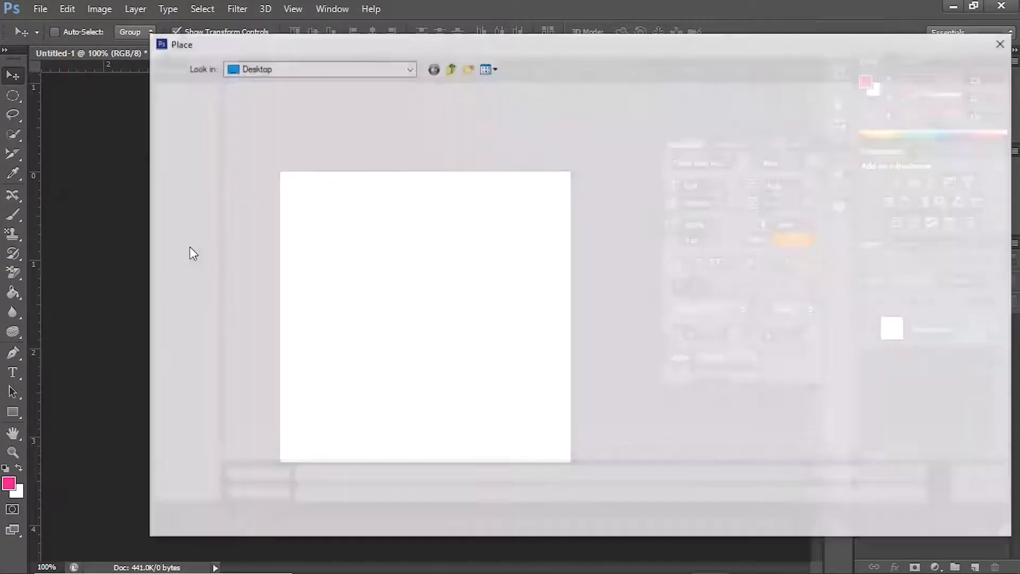
key("super+d")
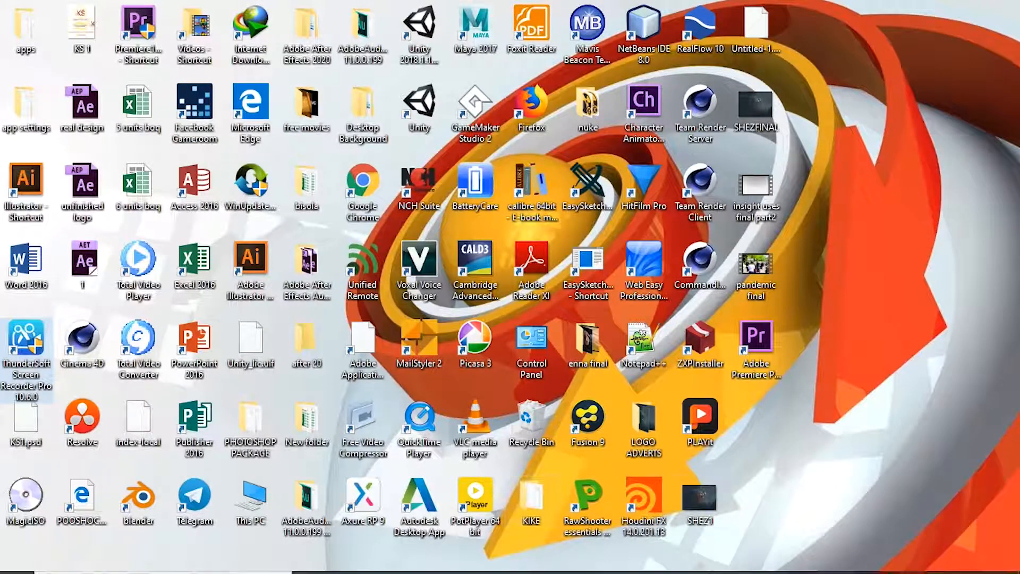
left_click(742, 560)
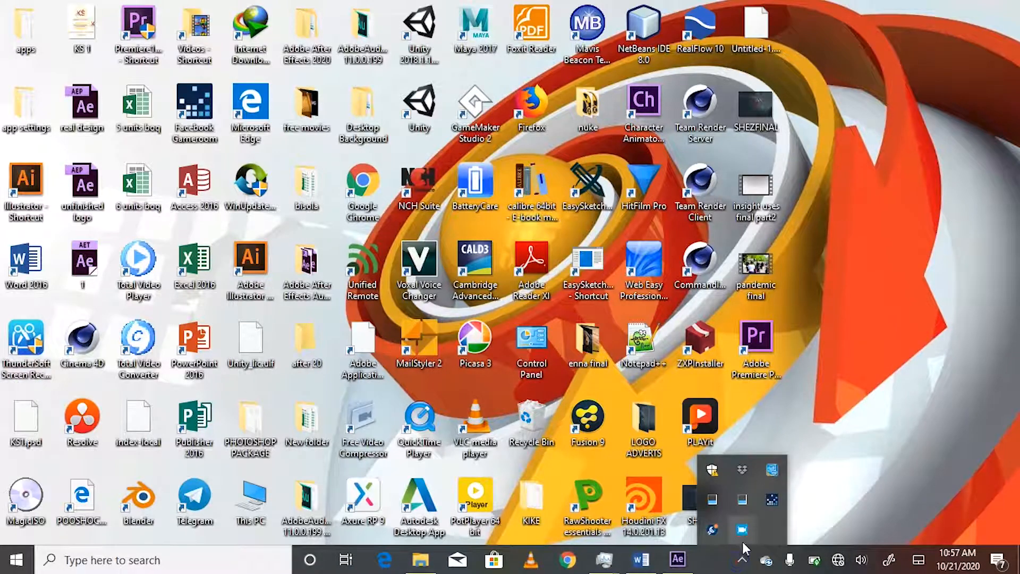
left_click(741, 533)
left_click(450, 398)
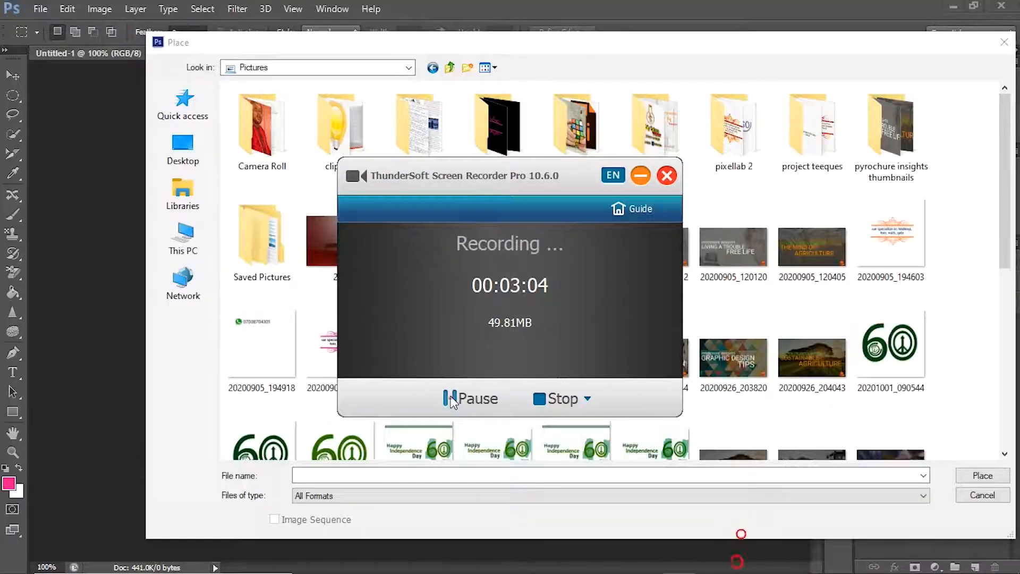
Step: Place the portrait-format Pexels photo of a river in a mountain valley from the Pictures folder into the document
left_click(749, 348)
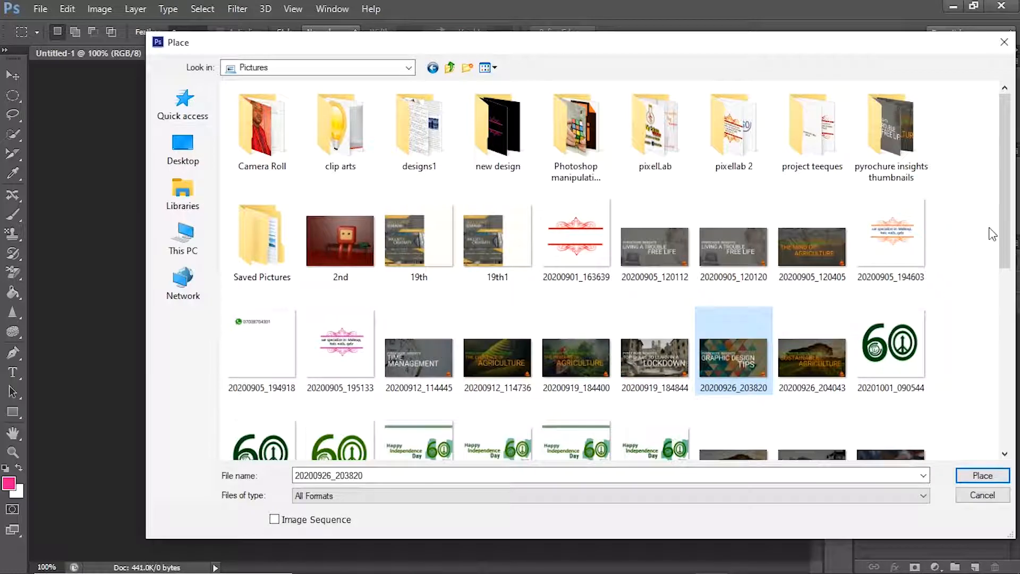
left_click_drag(1010, 223, 1010, 401)
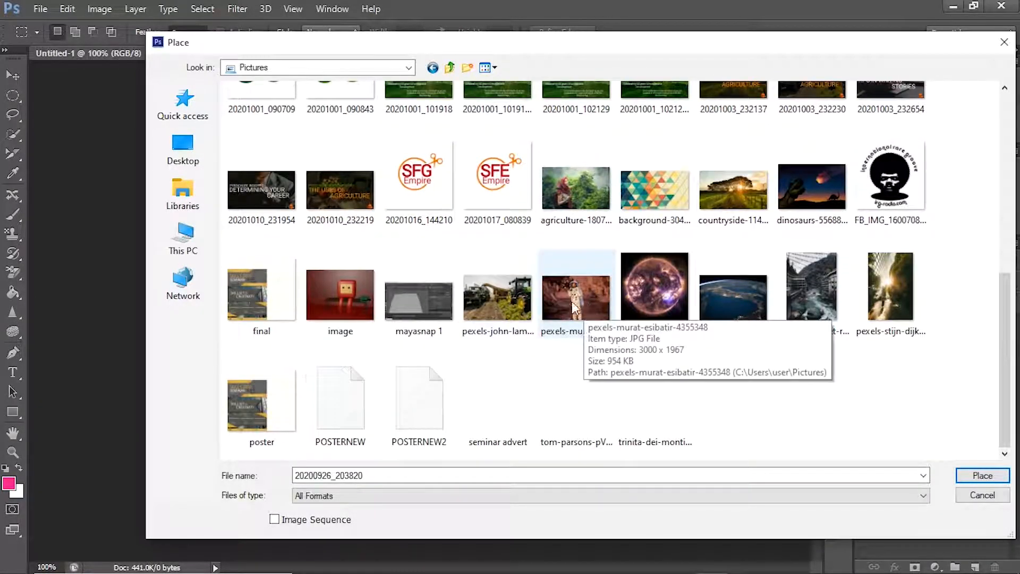
double_click(825, 302)
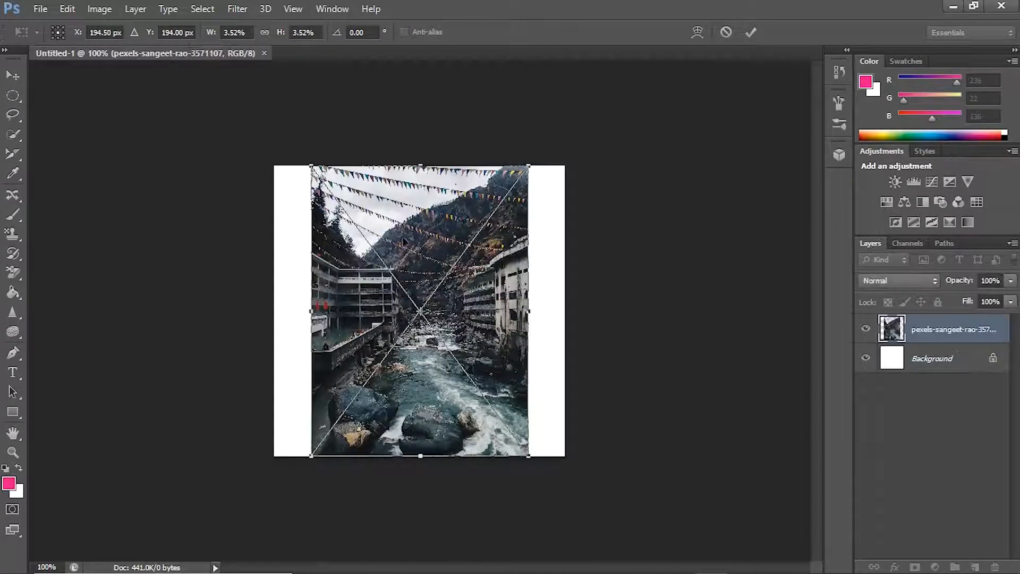
Step: Shift the placed river photo slightly to the left, widen it to about 3.64%, and commit the placement
mouse_move(467, 246)
left_mouse_down()
mouse_move(463, 257)
mouse_move(464, 243)
left_mouse_up()
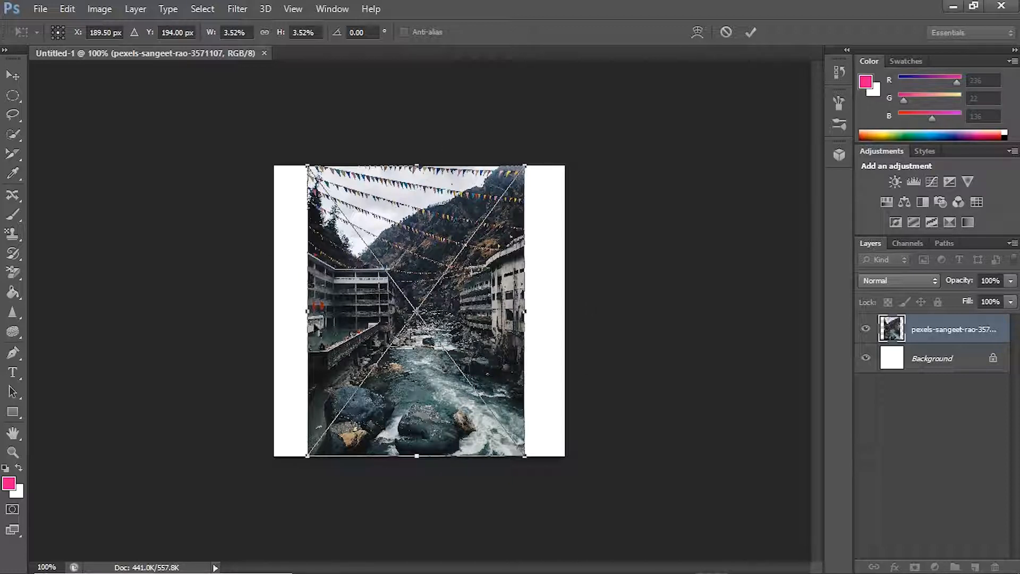
mouse_move(302, 162)
left_mouse_down()
mouse_move(344, 191)
mouse_move(300, 166)
left_mouse_up()
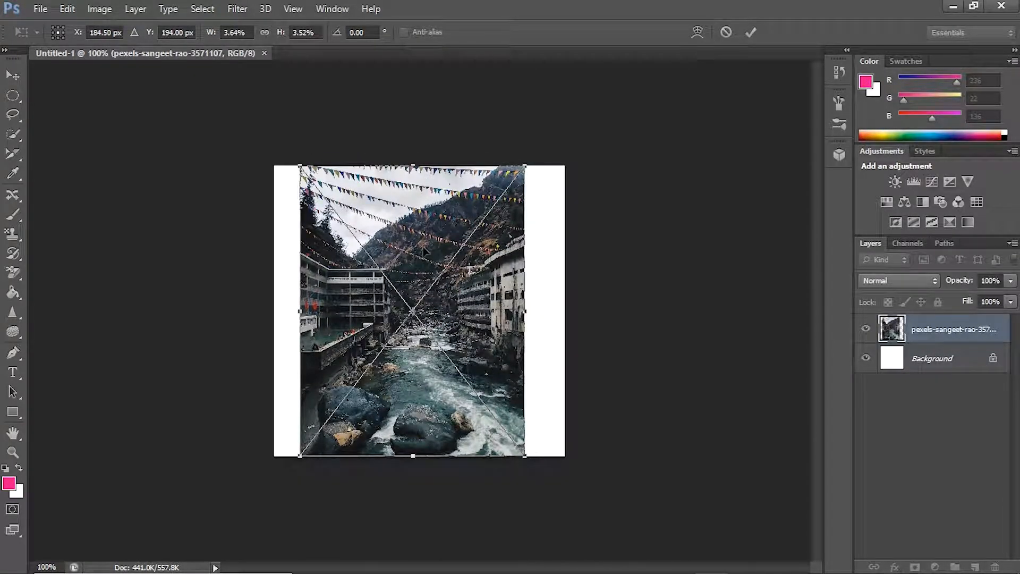
double_click(423, 247)
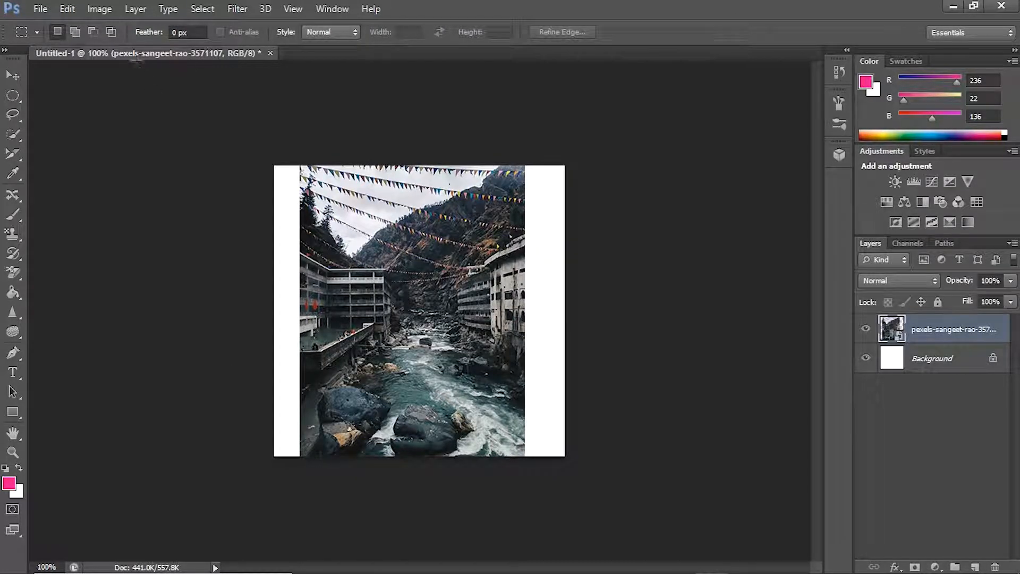
Step: Try the alternative marquee selection styles and return the style to Normal
left_click(321, 31)
left_click(331, 72)
left_click(330, 33)
left_click(333, 59)
left_click(339, 31)
left_click(341, 50)
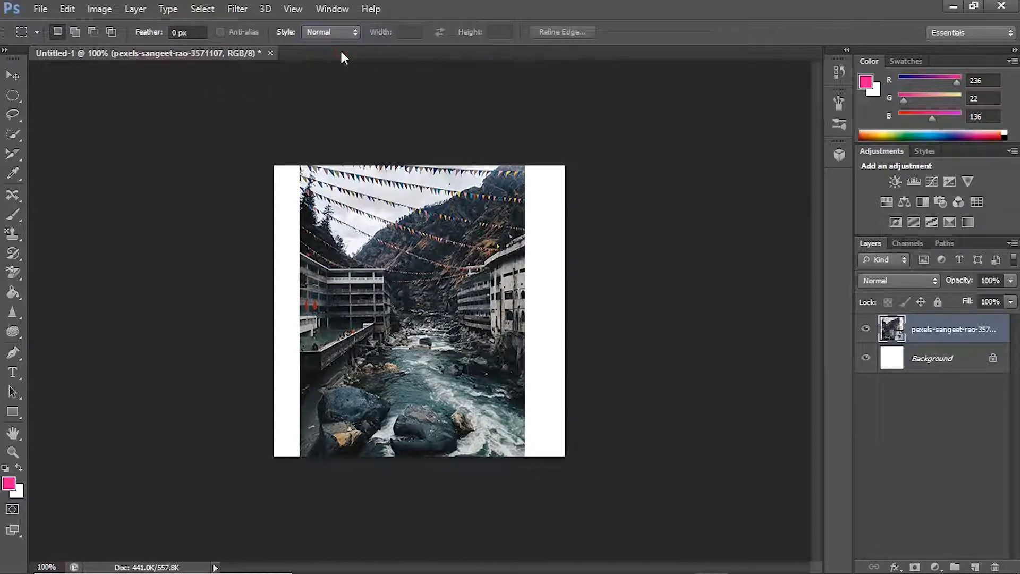
Step: Draw a rectangular marquee selection over the upper middle of the placed river photo
left_click(14, 76)
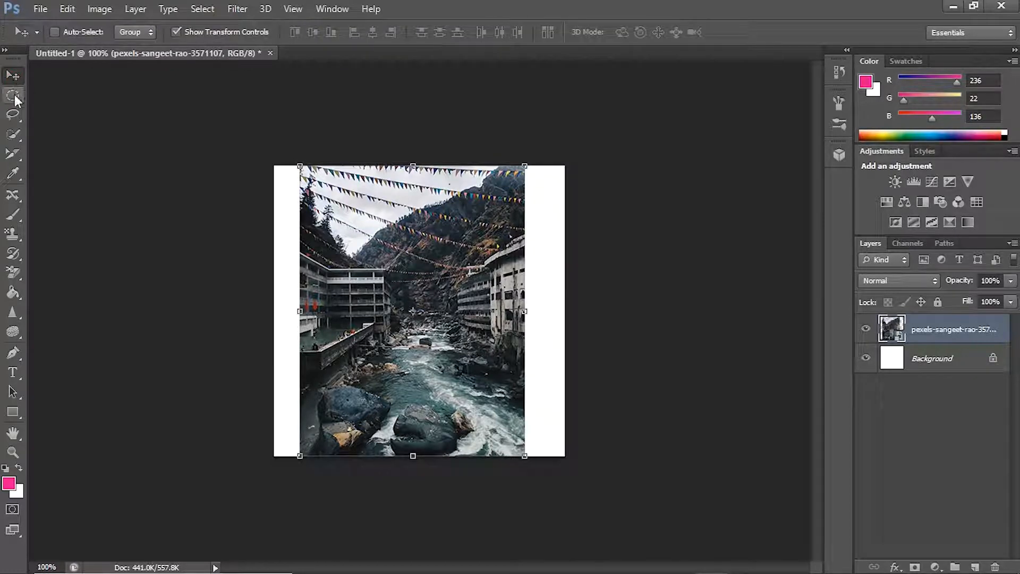
left_click(13, 96)
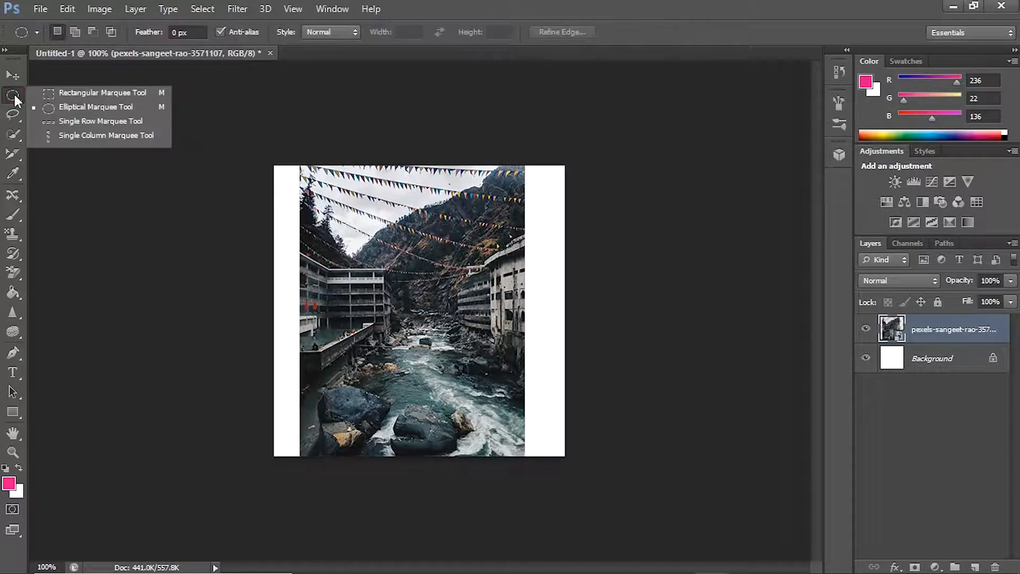
left_click(91, 94)
left_click_drag(340, 200, 486, 339)
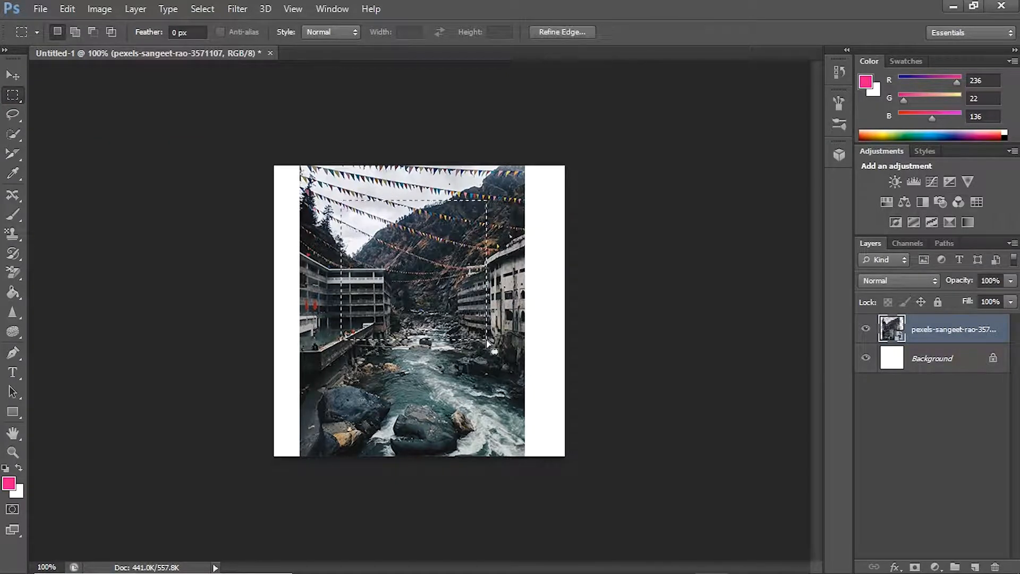
Step: Create a new empty layer with the default settings above the river photo while the rectangular selection is active
right_click(431, 285)
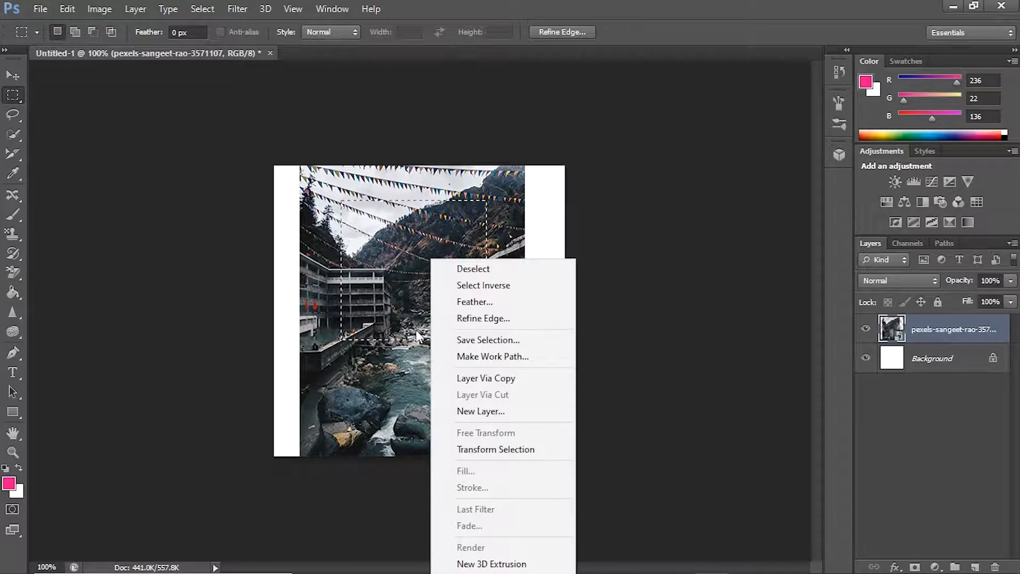
left_click(490, 409)
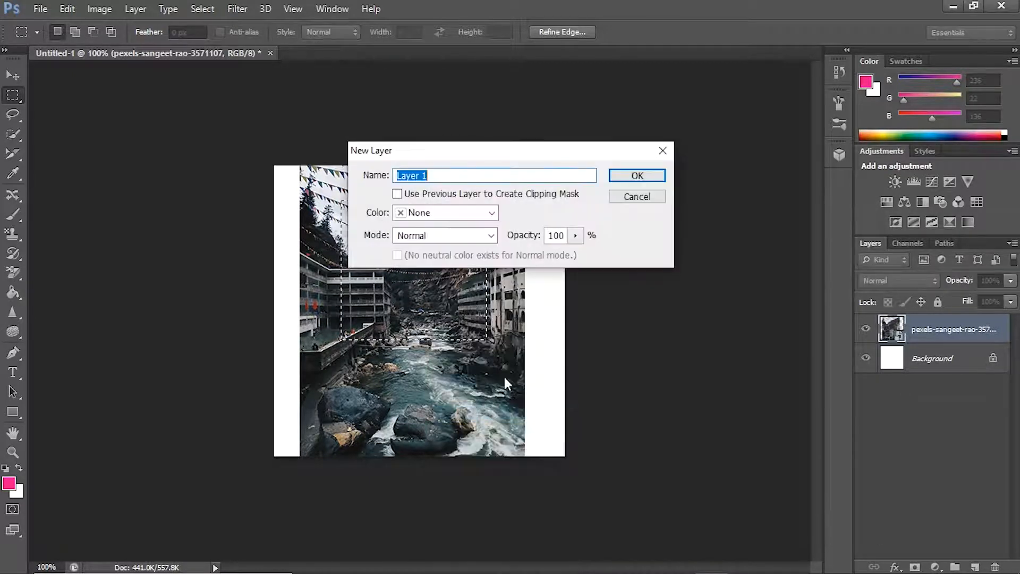
left_click(645, 174)
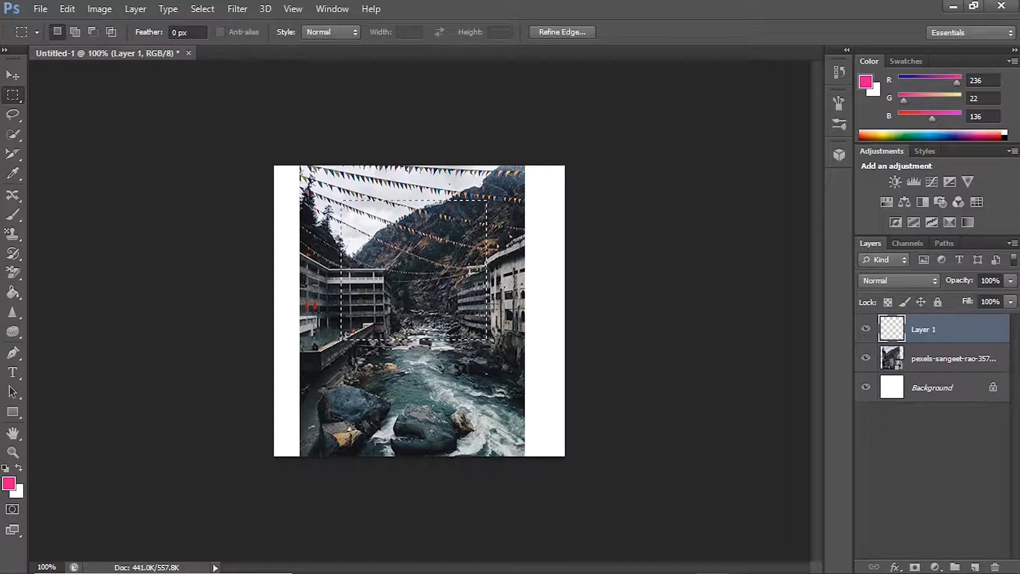
Step: Try to move the selected area on the new empty layer with the Move tool
left_click(12, 75)
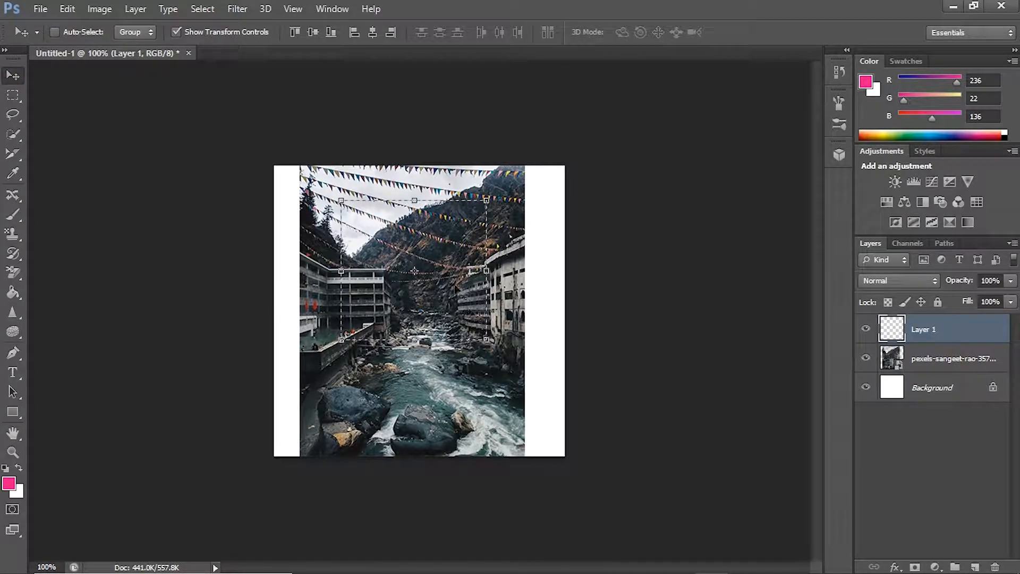
left_click_drag(470, 316, 456, 291)
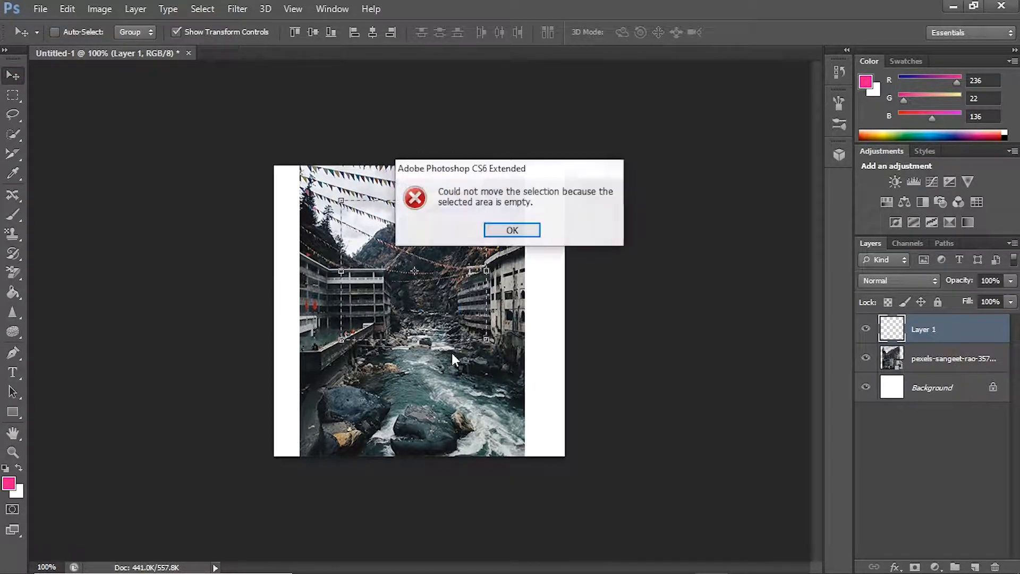
left_click(510, 230)
left_click_drag(964, 338, 972, 379)
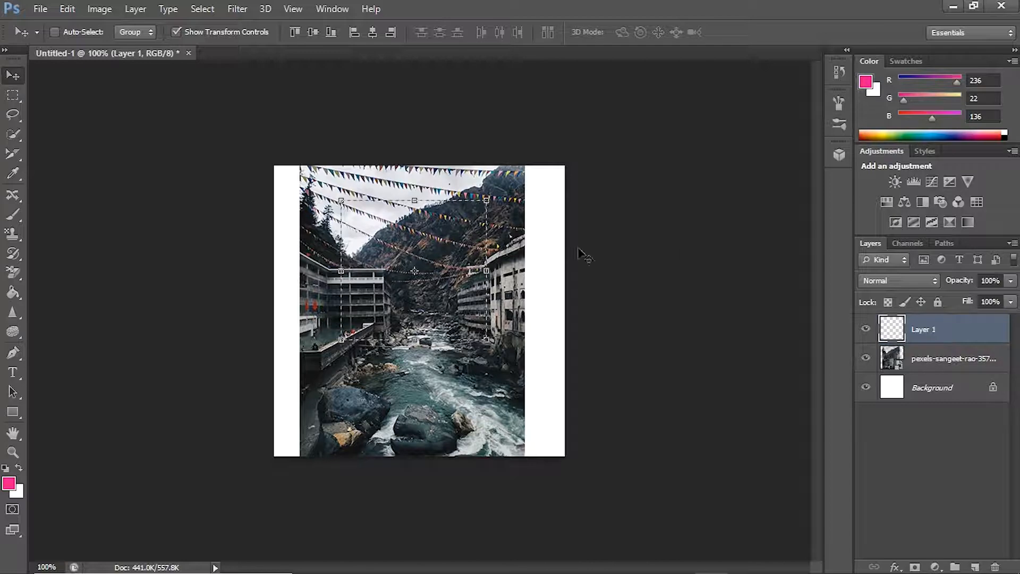
right_click(945, 333)
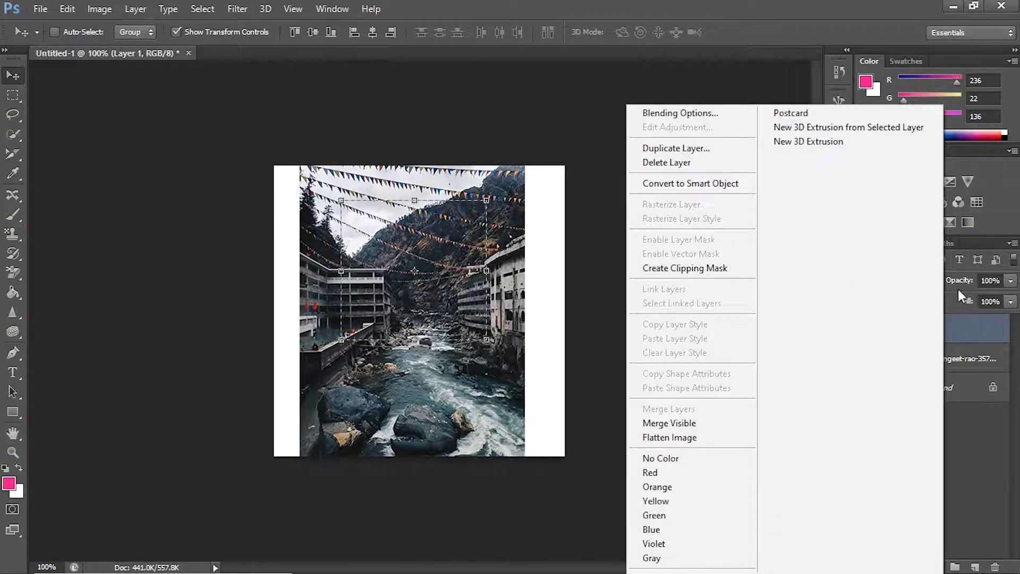
left_click(985, 334)
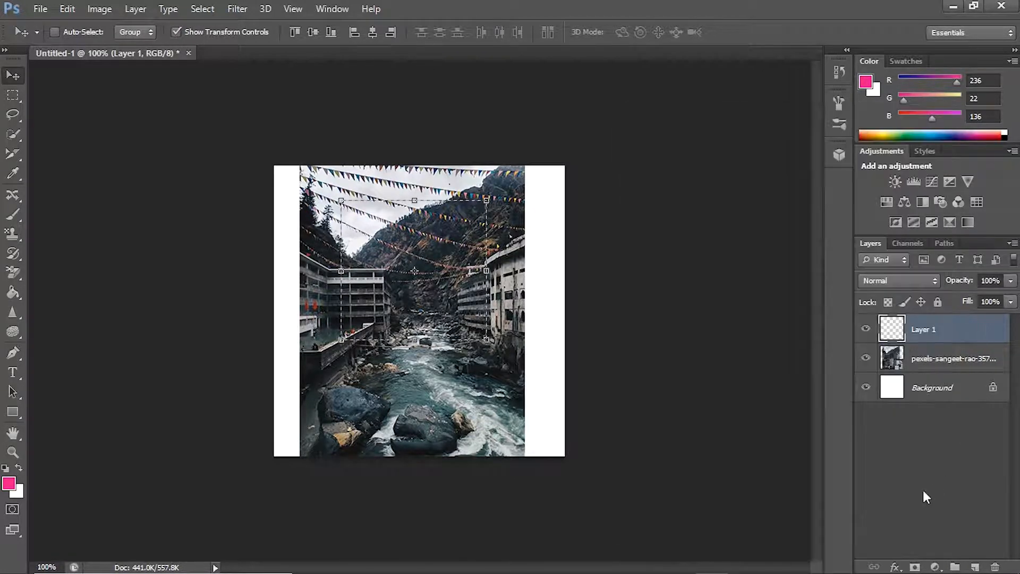
left_click(417, 280)
left_click(522, 228)
left_click(345, 298)
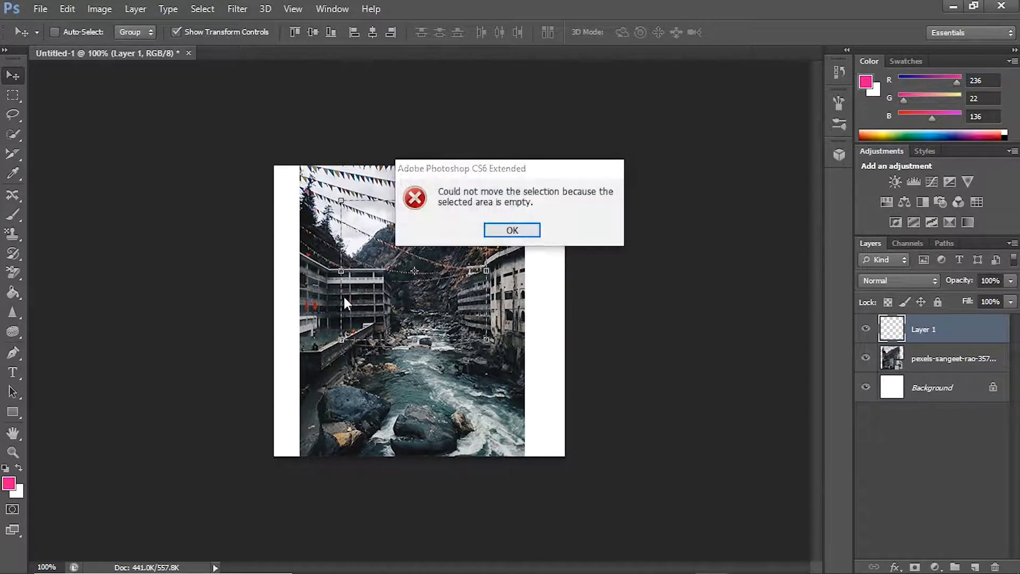
left_click(511, 230)
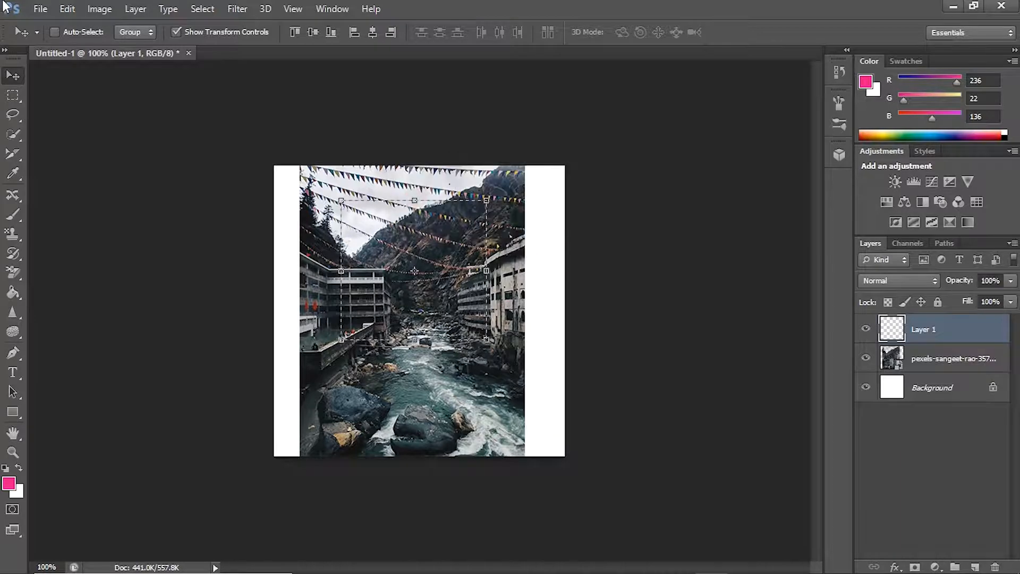
Step: Step backward in the history until the new empty layer is removed and the rectangular selection is back on the photo layer
left_click(67, 11)
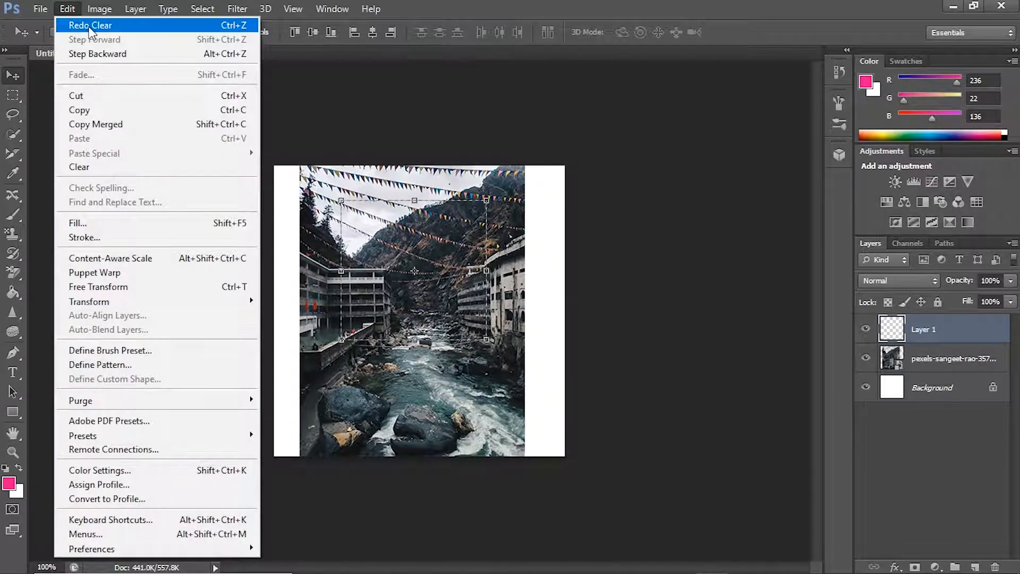
left_click(96, 54)
left_click(67, 9)
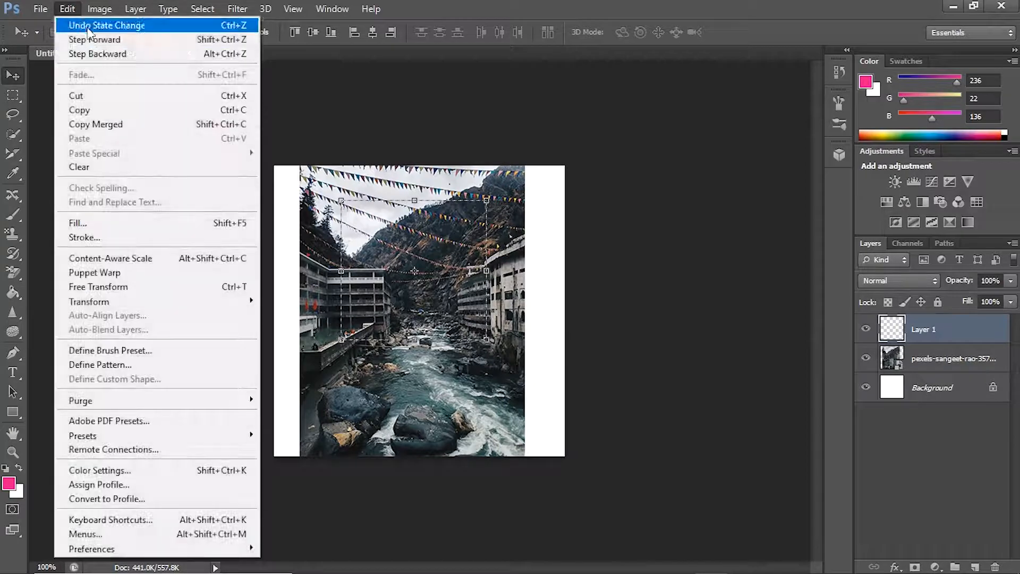
left_click(96, 53)
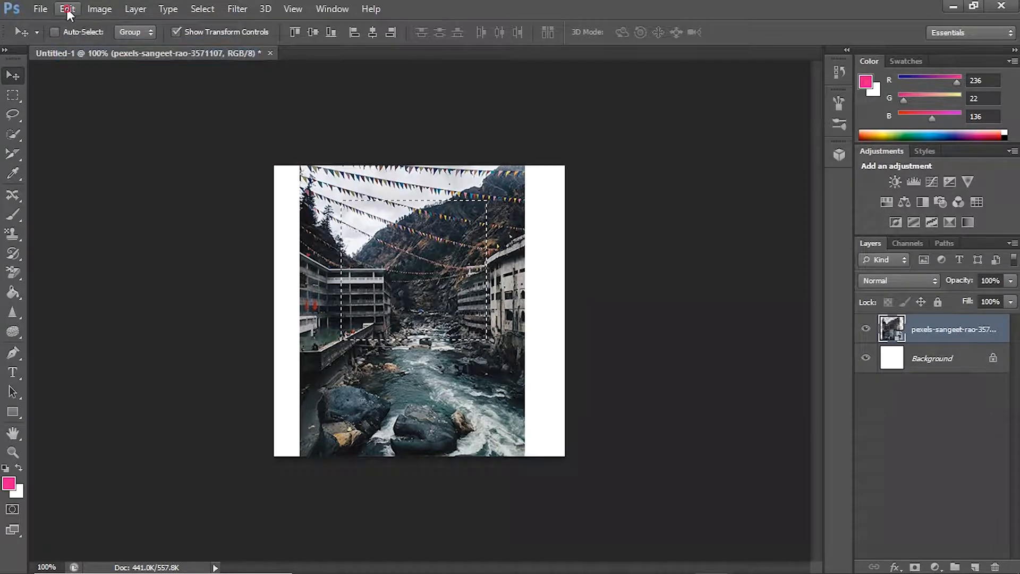
left_click(68, 10)
right_click(443, 301)
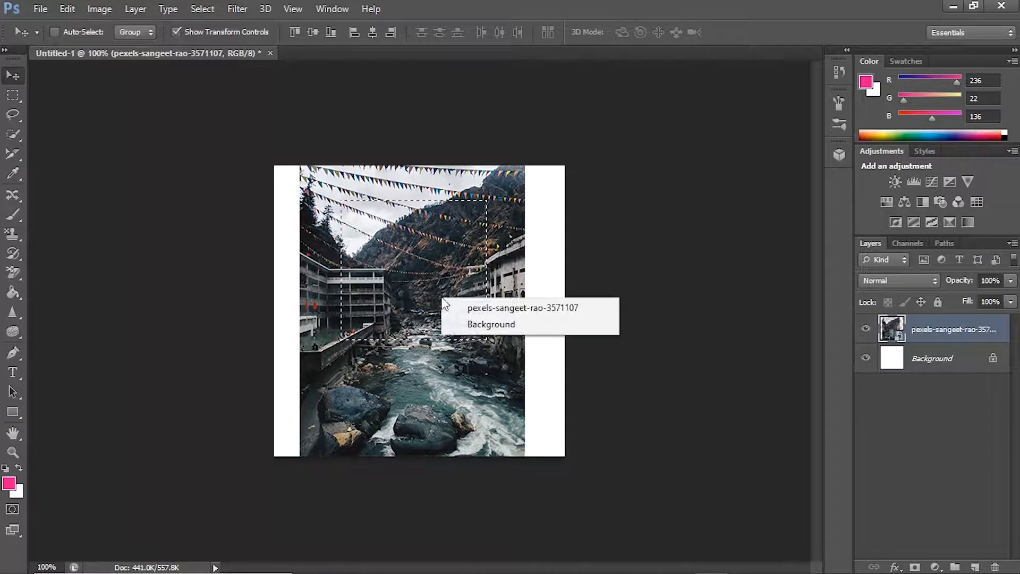
right_click(402, 276)
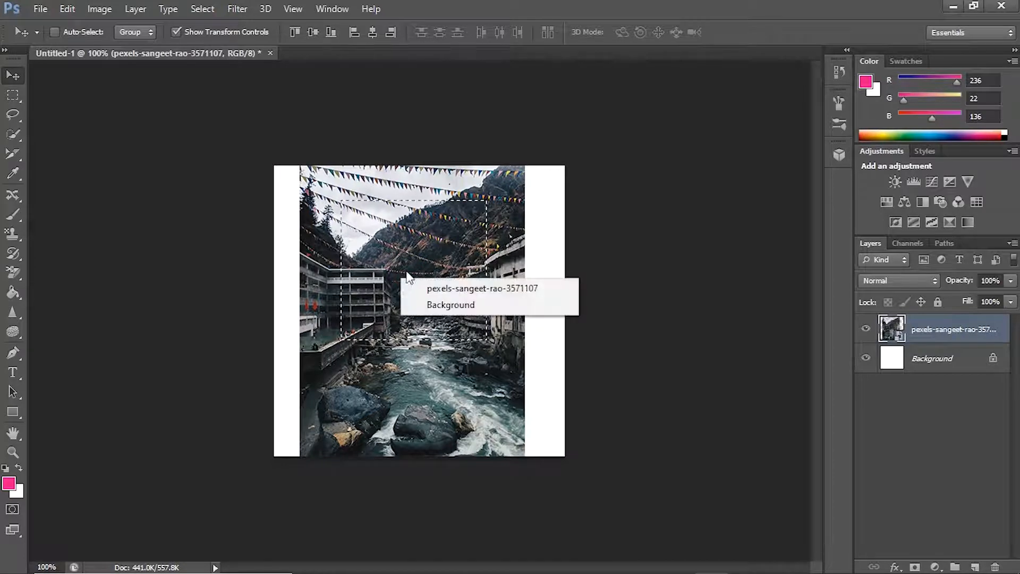
key("Escape")
left_click(13, 94)
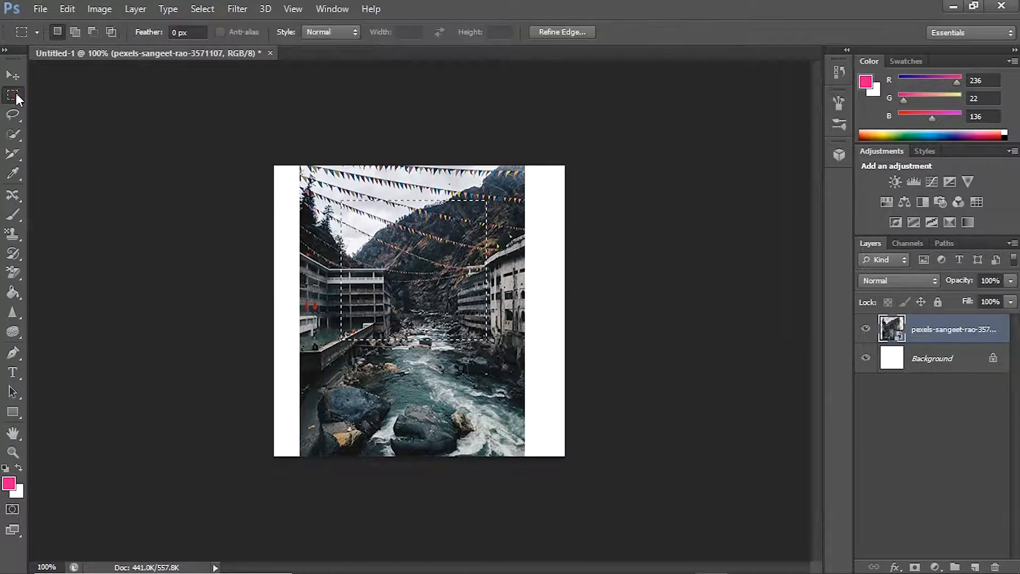
right_click(413, 291)
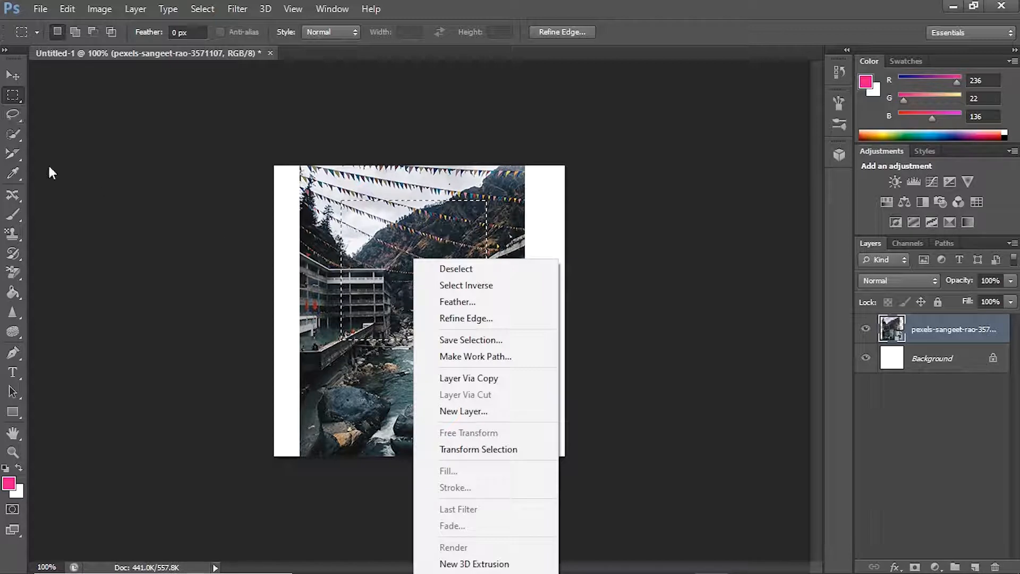
Step: Try the standard Lasso tool on the photo and clear the rectangular marquee selection
left_click(14, 112)
left_click(16, 118)
right_click(17, 118)
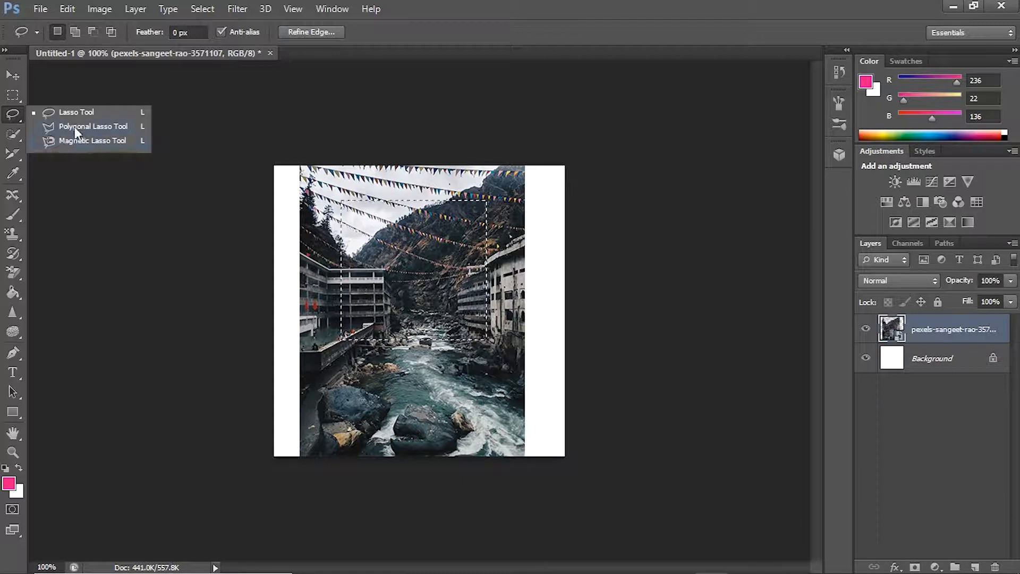
left_click(9, 115)
mouse_move(383, 226)
left_mouse_down()
mouse_move(665, 345)
mouse_move(697, 325)
left_mouse_up()
left_click(410, 256)
left_click(14, 77)
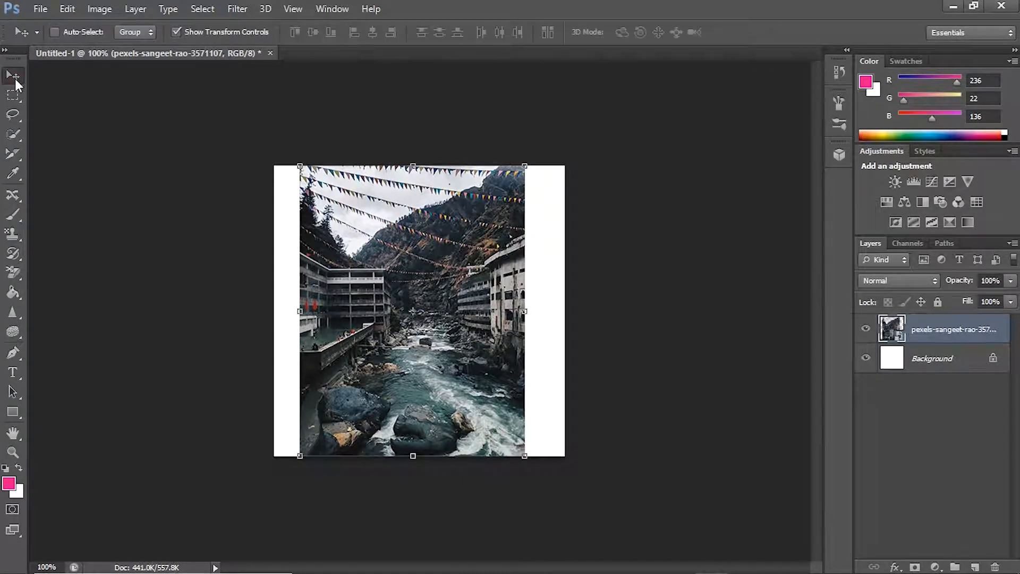
Step: Lasso a freehand oval around the left building and the rocky riverbed, and copy it to a new layer
left_click(18, 119)
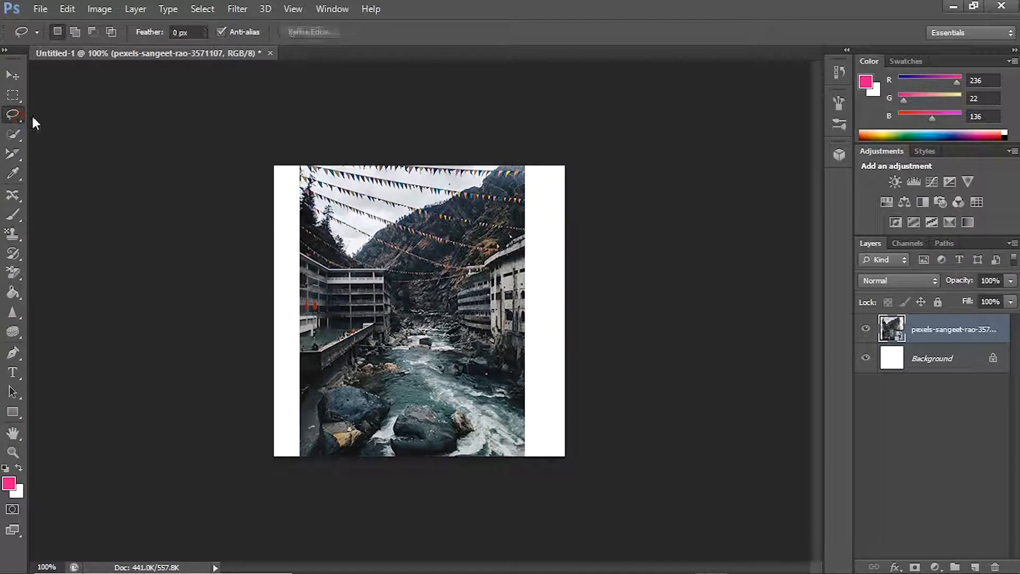
mouse_move(370, 258)
left_mouse_down()
mouse_move(458, 306)
mouse_move(414, 281)
mouse_move(417, 271)
left_mouse_up()
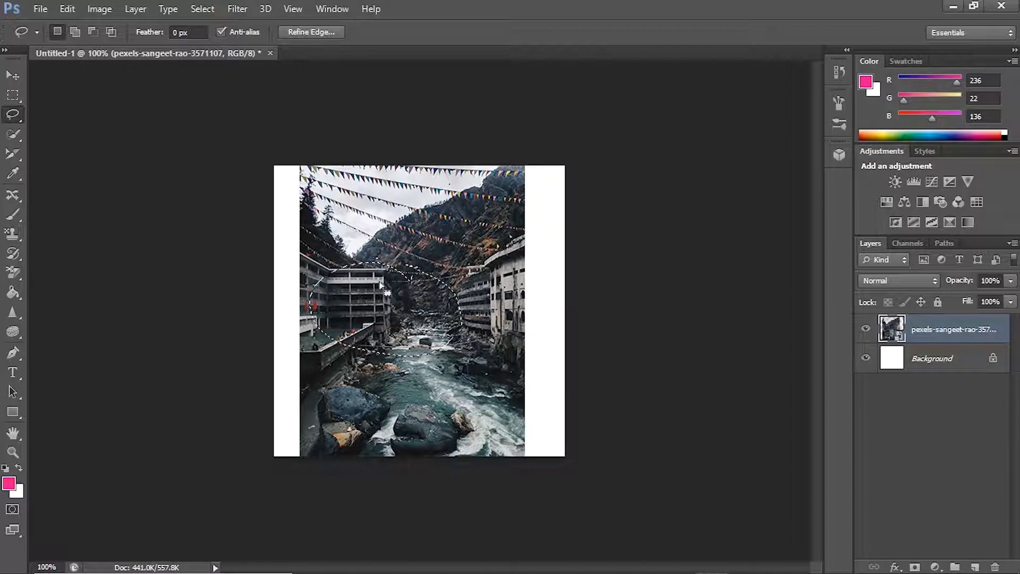
right_click(374, 318)
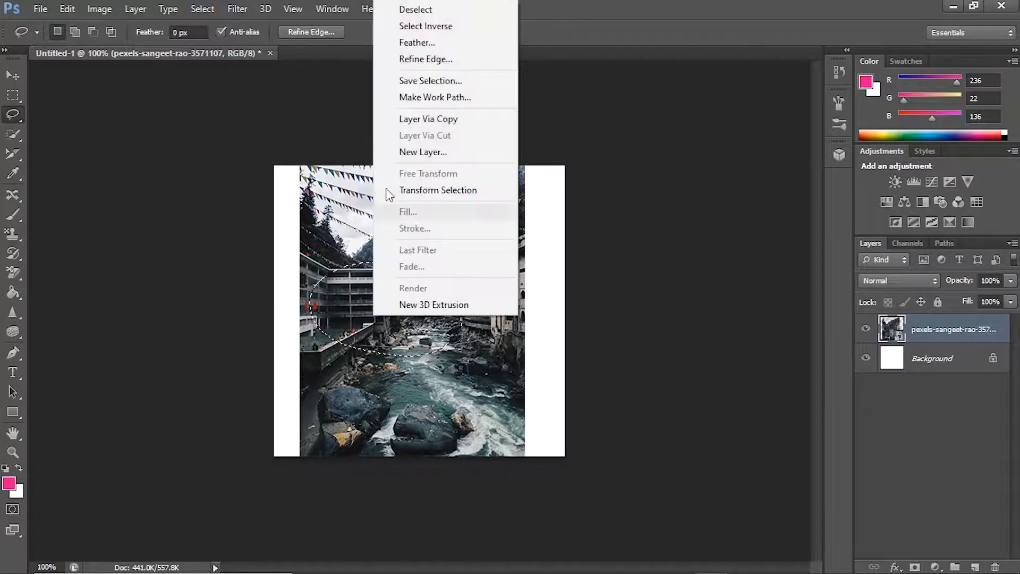
left_click(423, 118)
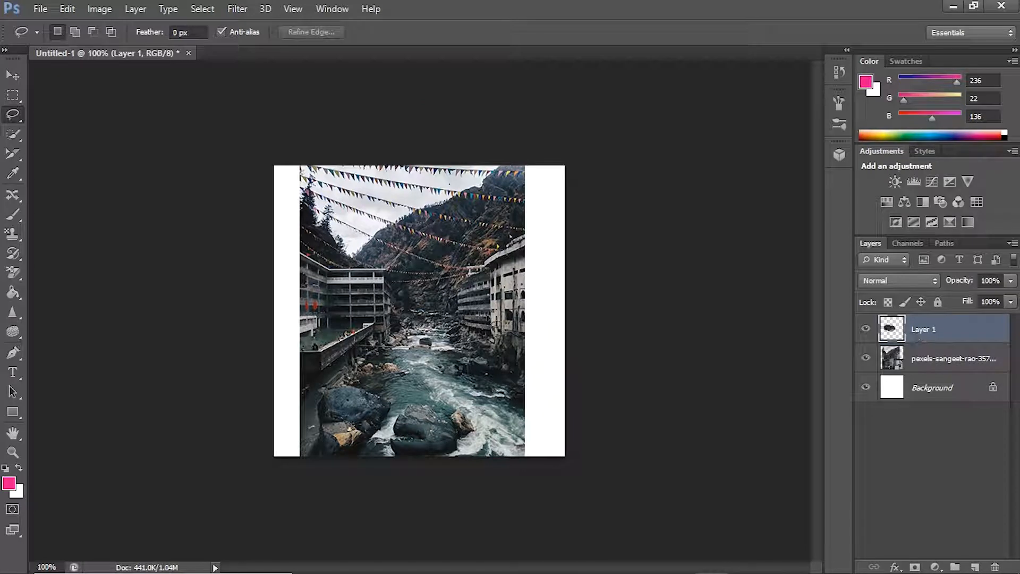
Step: Move the lassoed copy down and to the left until it overlaps the white margin, and delete its layer
left_click(13, 75)
left_click_drag(417, 314, 427, 374)
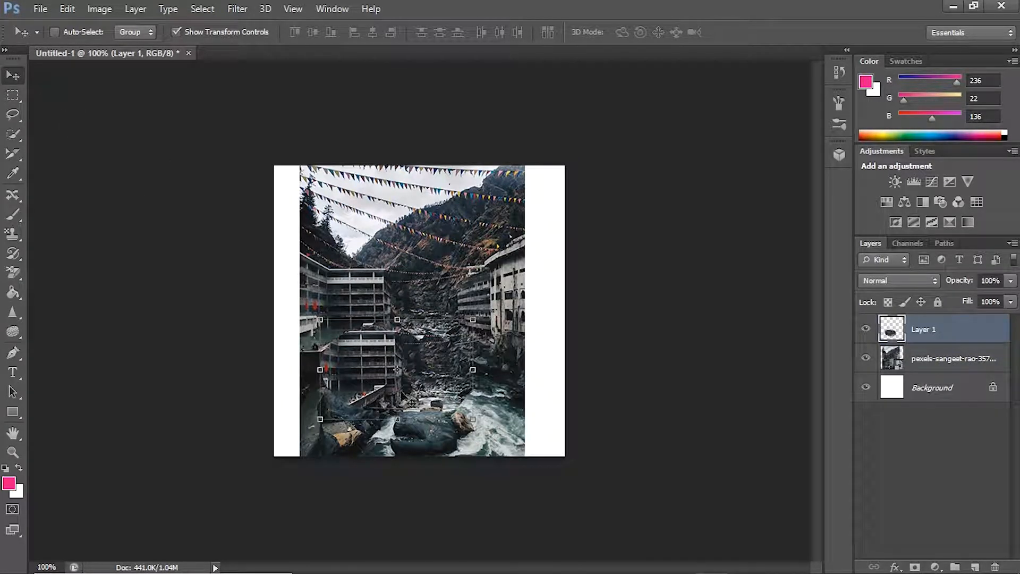
left_click_drag(412, 404, 370, 356)
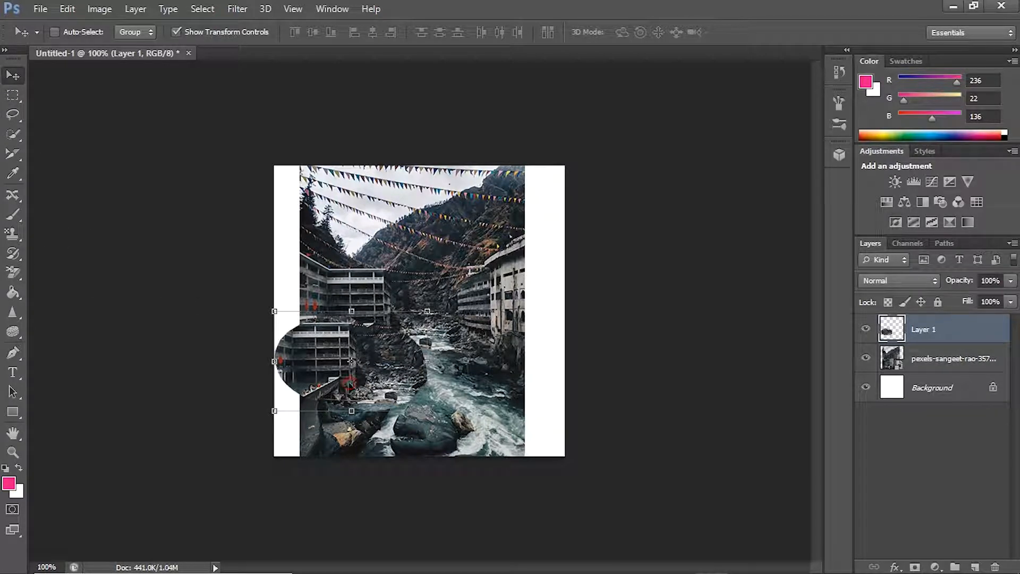
key("Delete")
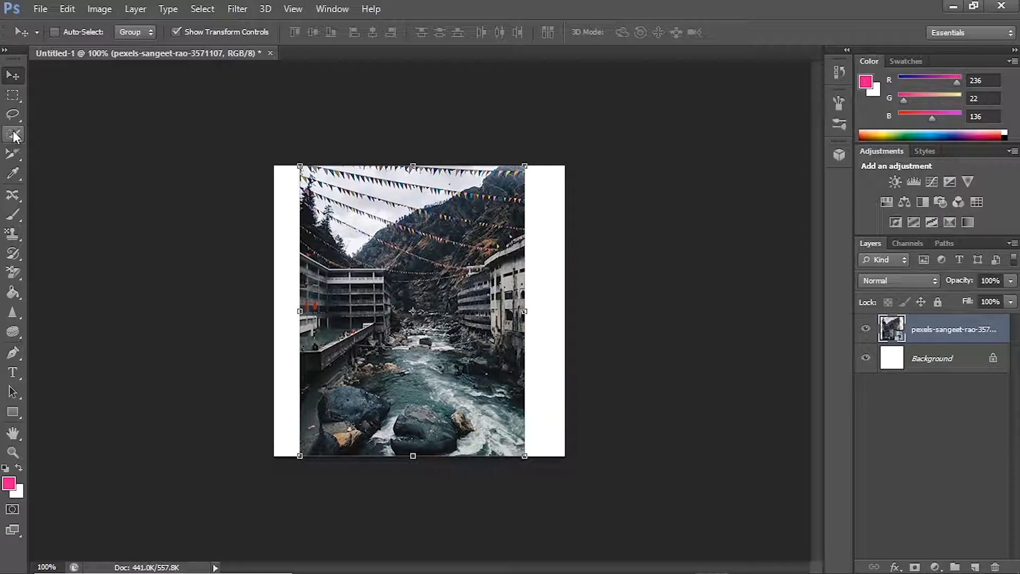
Step: Select most of the river photo with the Quick Selection tool and copy the selection to a new layer
left_click(13, 134)
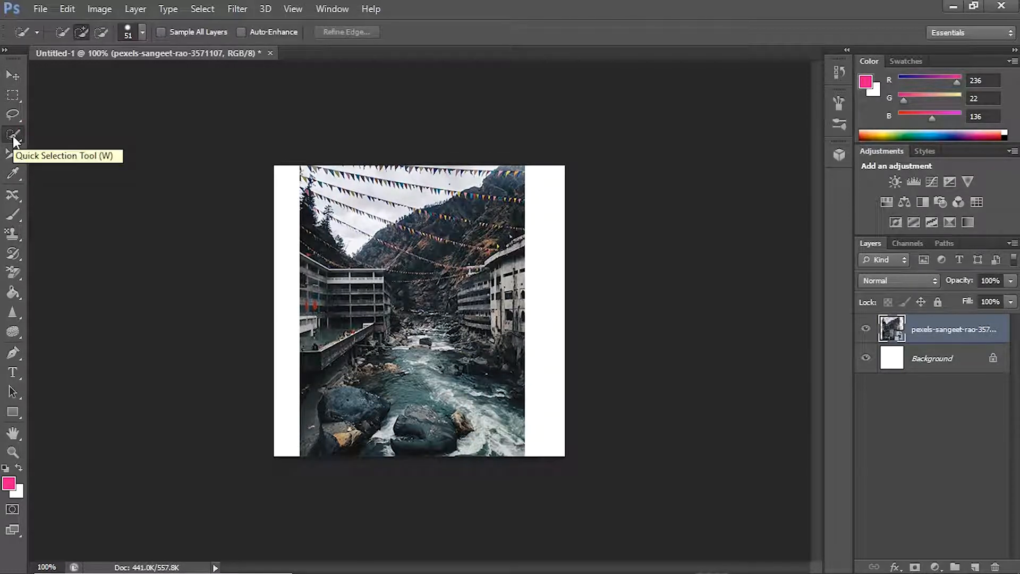
mouse_move(467, 296)
left_mouse_down()
mouse_move(392, 287)
mouse_move(415, 253)
mouse_move(364, 262)
mouse_move(362, 301)
mouse_move(400, 333)
mouse_move(441, 268)
mouse_move(478, 294)
mouse_move(373, 329)
mouse_move(440, 250)
mouse_move(482, 282)
mouse_move(488, 340)
mouse_move(489, 292)
mouse_move(496, 317)
mouse_move(487, 398)
mouse_move(383, 410)
mouse_move(376, 354)
mouse_move(386, 382)
mouse_move(414, 409)
mouse_move(335, 408)
mouse_move(320, 384)
mouse_move(329, 252)
mouse_move(319, 229)
mouse_move(350, 241)
mouse_move(359, 268)
mouse_move(394, 261)
mouse_move(494, 277)
mouse_move(507, 269)
mouse_move(474, 262)
mouse_move(507, 263)
mouse_move(442, 306)
mouse_move(325, 318)
mouse_move(410, 321)
mouse_move(426, 349)
mouse_move(447, 345)
mouse_move(463, 433)
mouse_move(487, 423)
mouse_move(465, 433)
mouse_move(436, 378)
left_mouse_up()
right_click(435, 378)
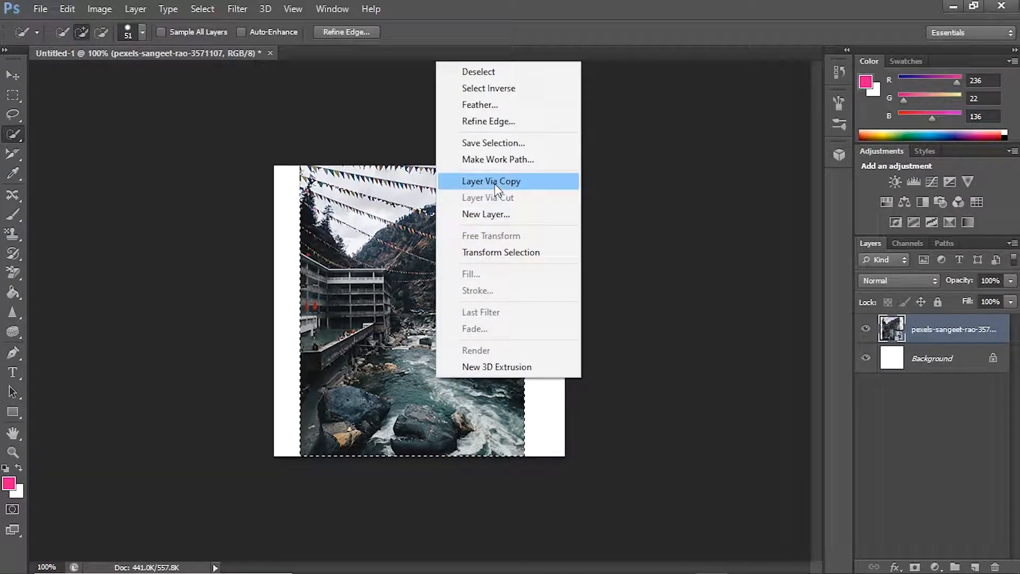
left_click(496, 183)
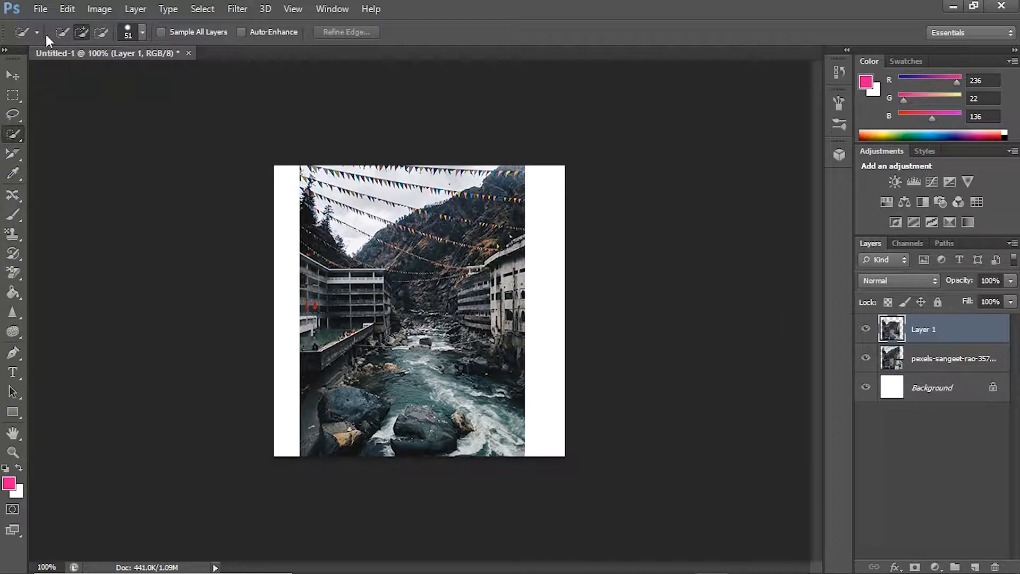
Step: Shift the quick-selected copy slightly up and to the right over the photo, and delete its layer
left_click(13, 75)
left_click_drag(483, 417, 427, 305)
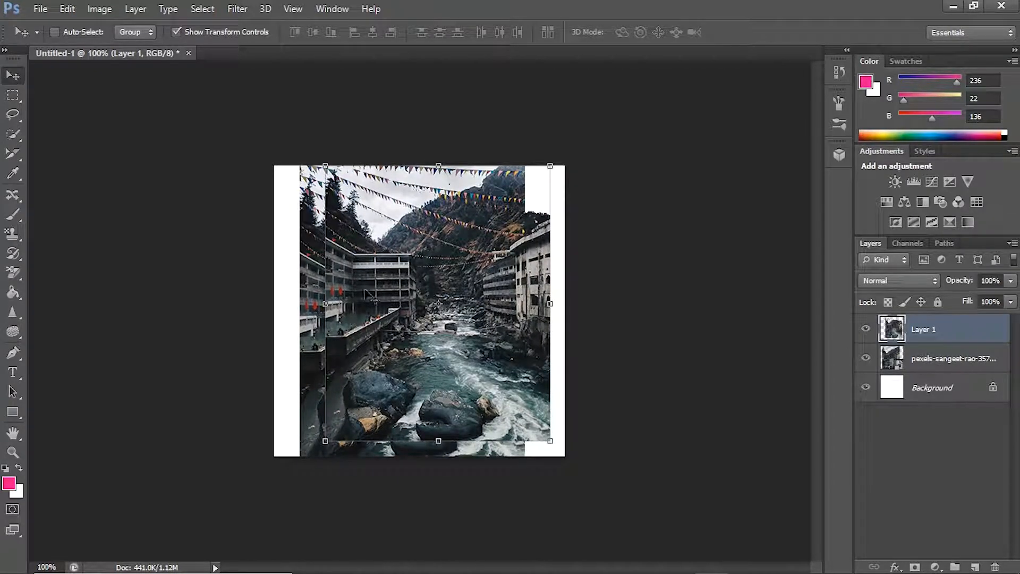
key("Delete")
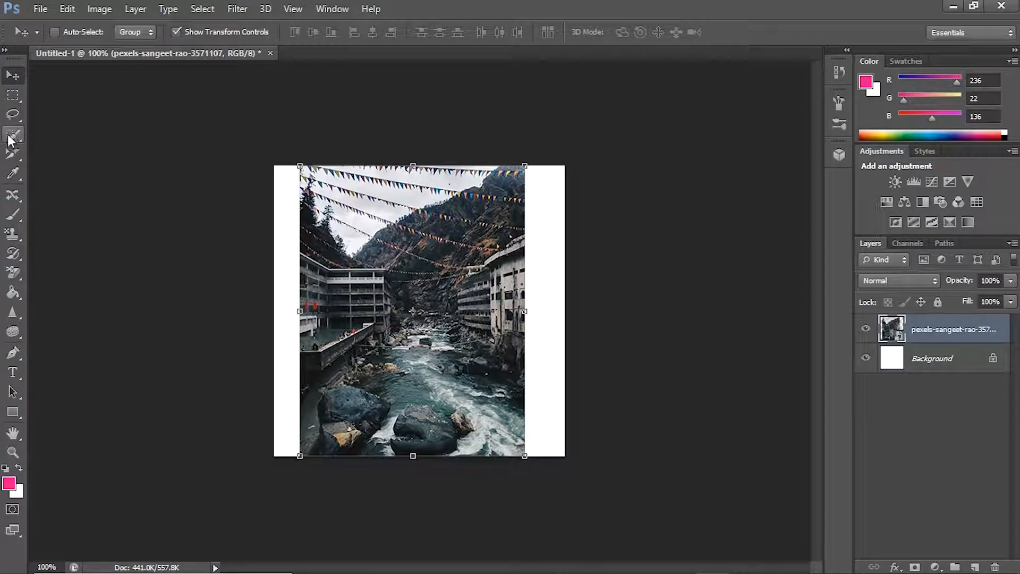
Step: Try the Magic Wand on the mountainside and sky, deselect, and select the dark area at the base of the left building
left_click(14, 137)
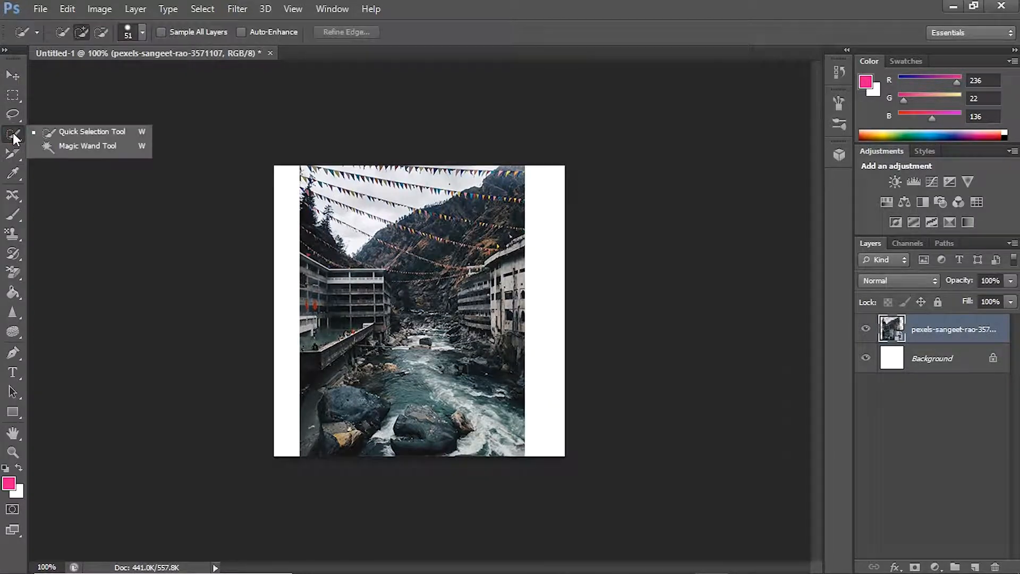
left_click(93, 146)
left_click(410, 225)
left_click(368, 218)
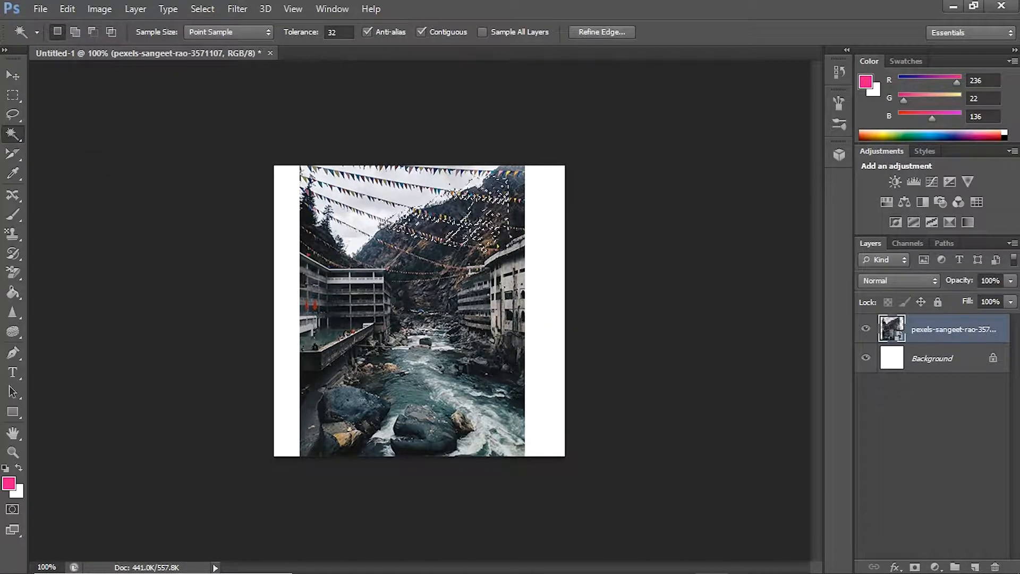
key("ctrl+d")
left_click(355, 326)
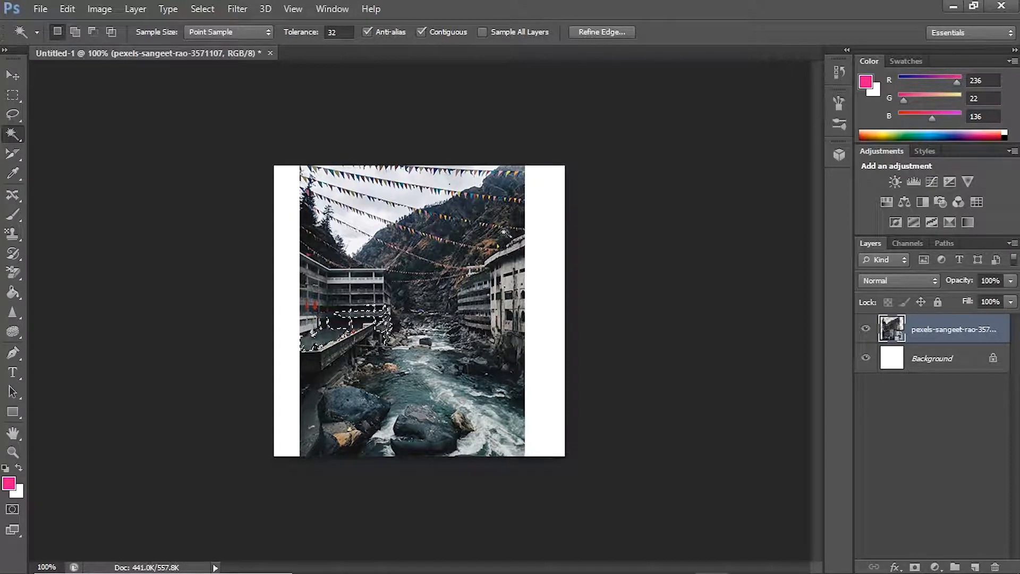
Step: Clear the Magic Wand selection at the base of the left building
left_click(521, 464)
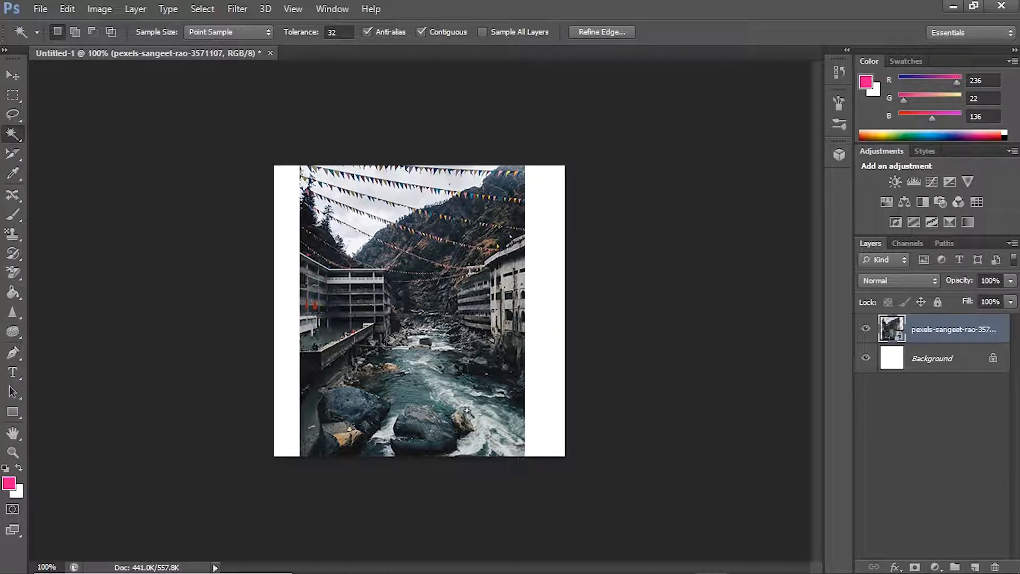
left_click(352, 401)
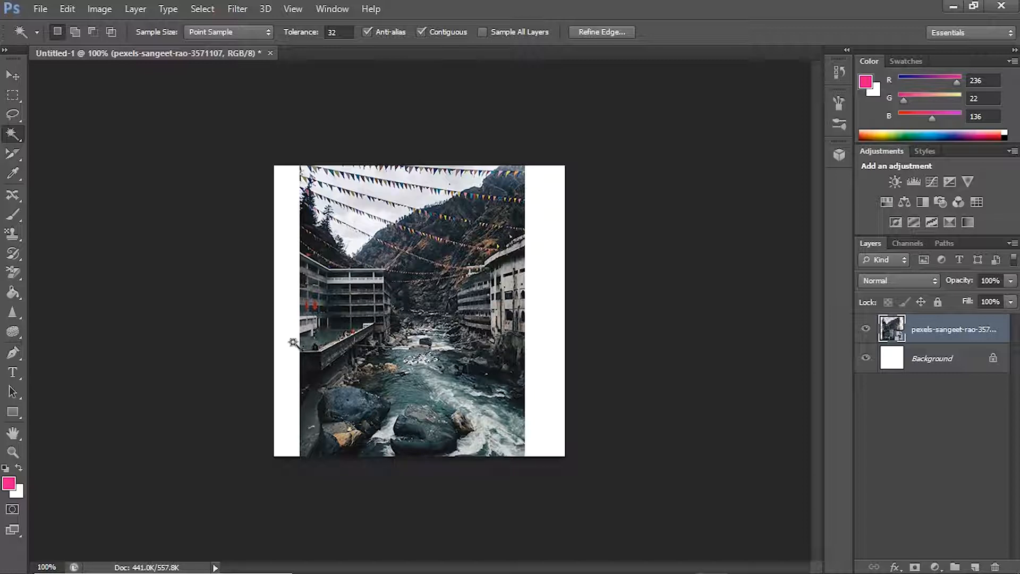
Step: Try rotating and shifting the photo with the Crop tool, and crop the image to the small patch over the river
left_click(10, 157)
left_click(11, 158)
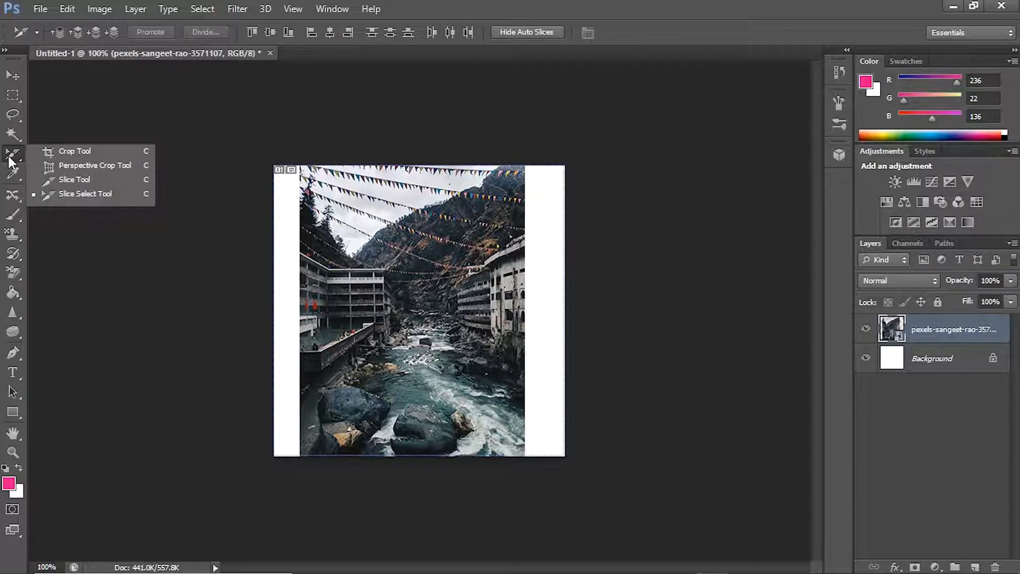
left_click(74, 152)
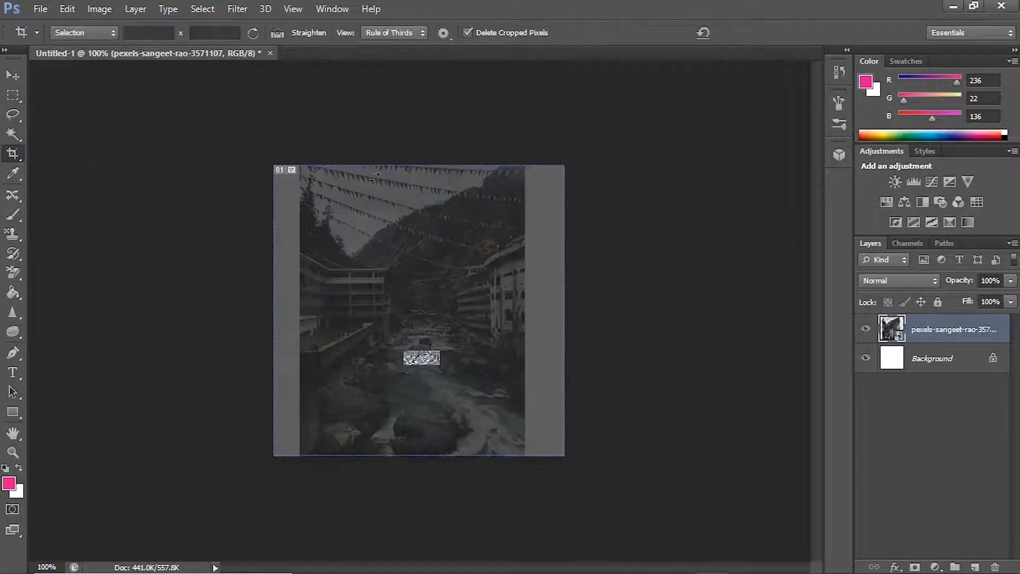
left_click_drag(326, 172, 296, 248)
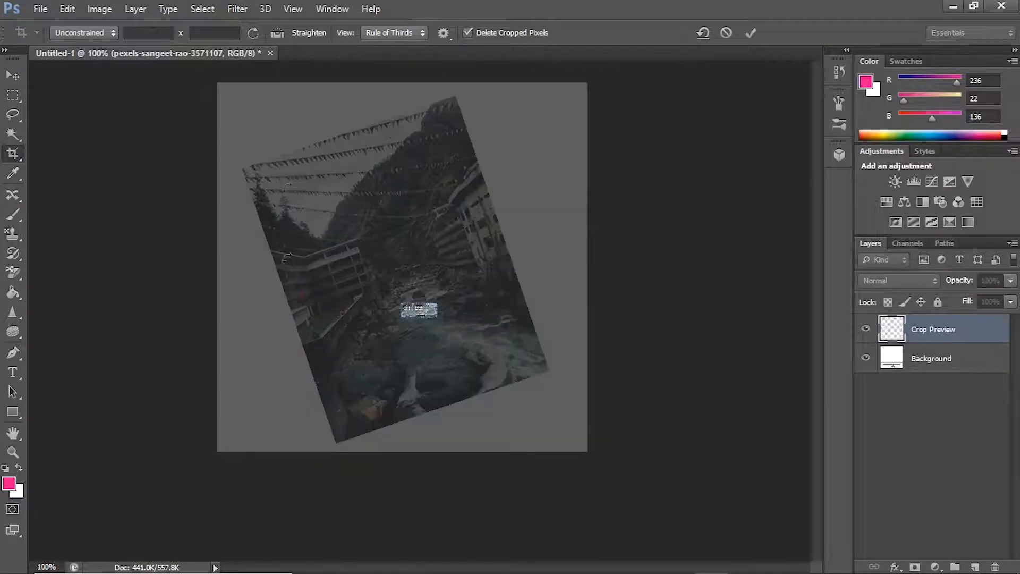
mouse_move(420, 314)
left_mouse_down()
mouse_move(417, 304)
mouse_move(440, 308)
mouse_move(419, 316)
left_mouse_up()
left_click_drag(296, 151, 376, 198)
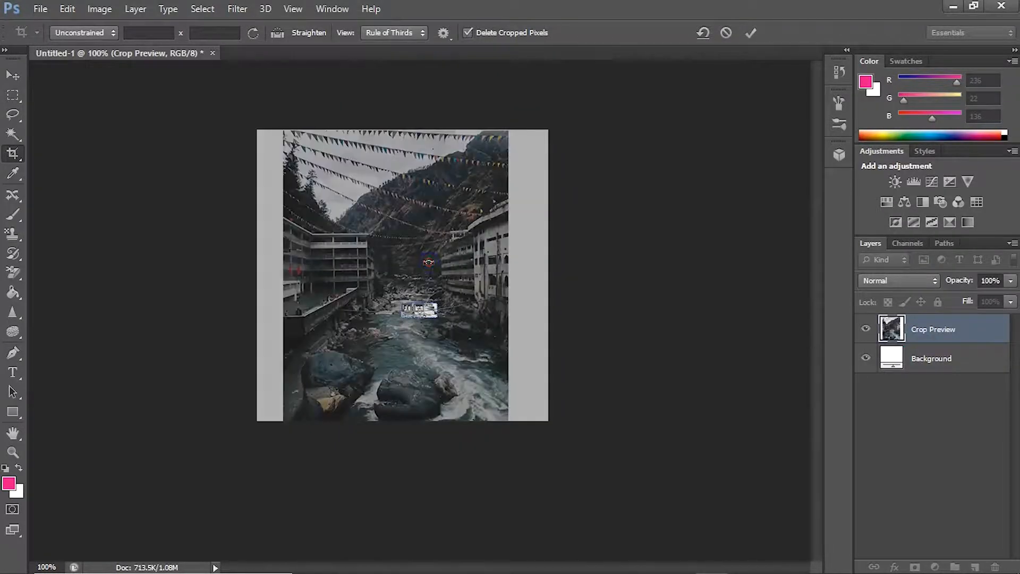
left_click(13, 75)
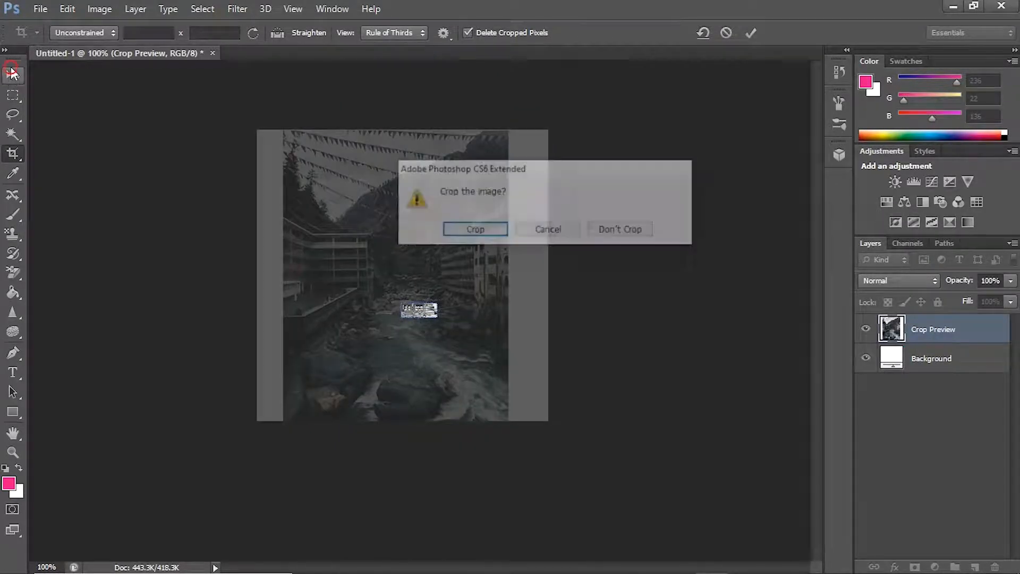
left_click(485, 231)
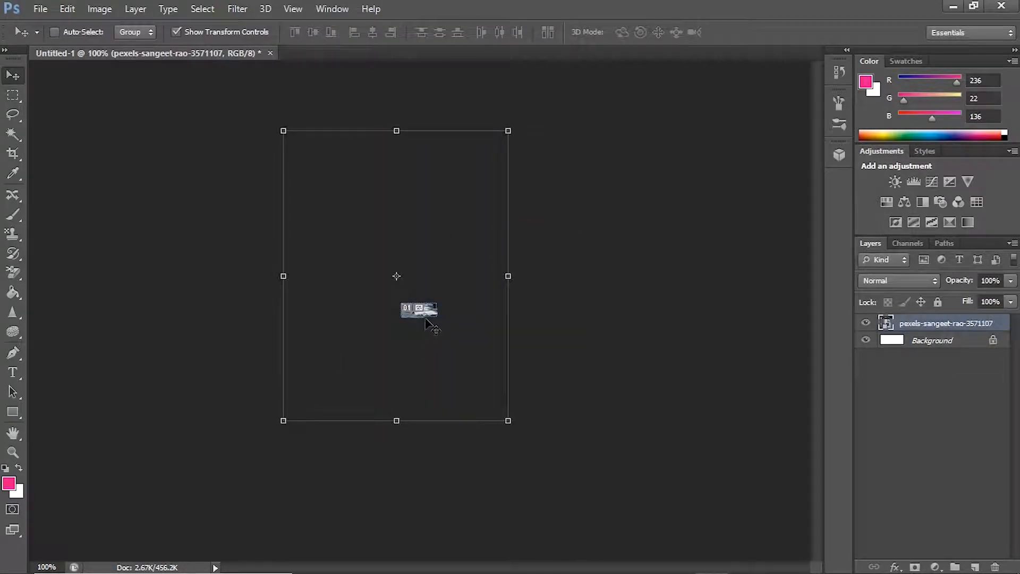
Step: Shift the photo down and to the right within the cropped canvas, and step back to before the move and the crop
left_click_drag(440, 320, 470, 351)
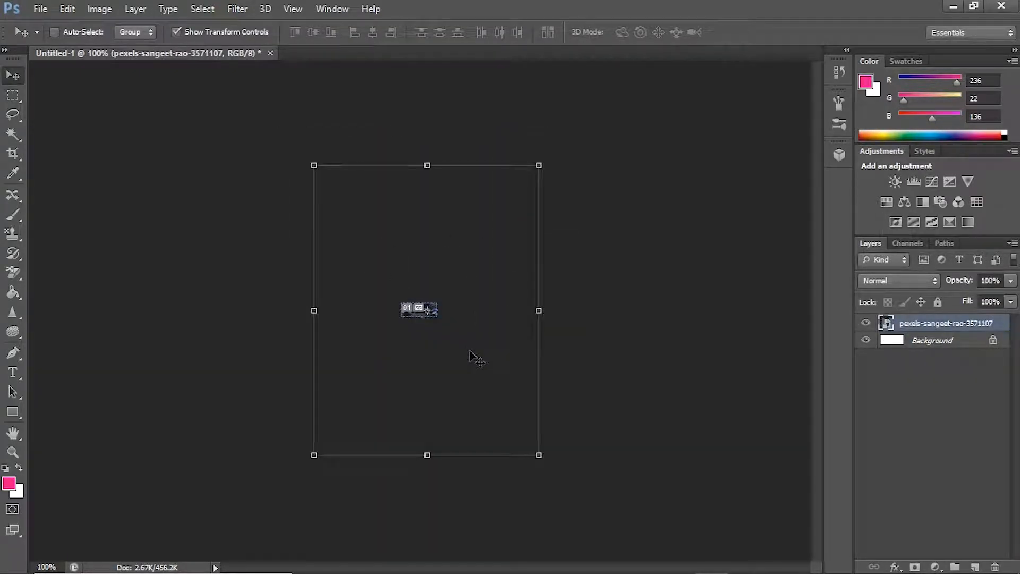
key("ctrl+z")
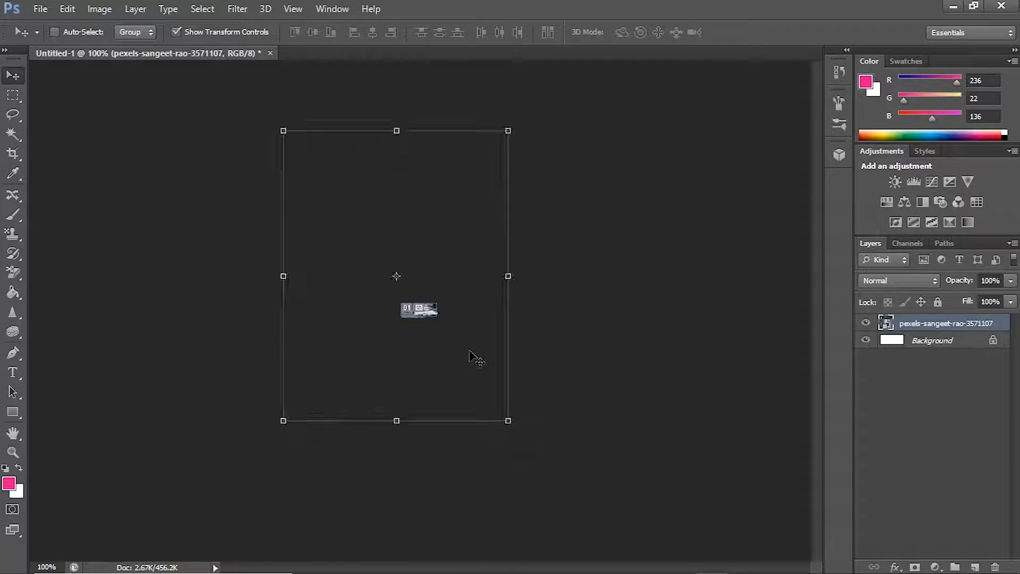
left_click(67, 9)
mouse_move(99, 9)
mouse_move(67, 9)
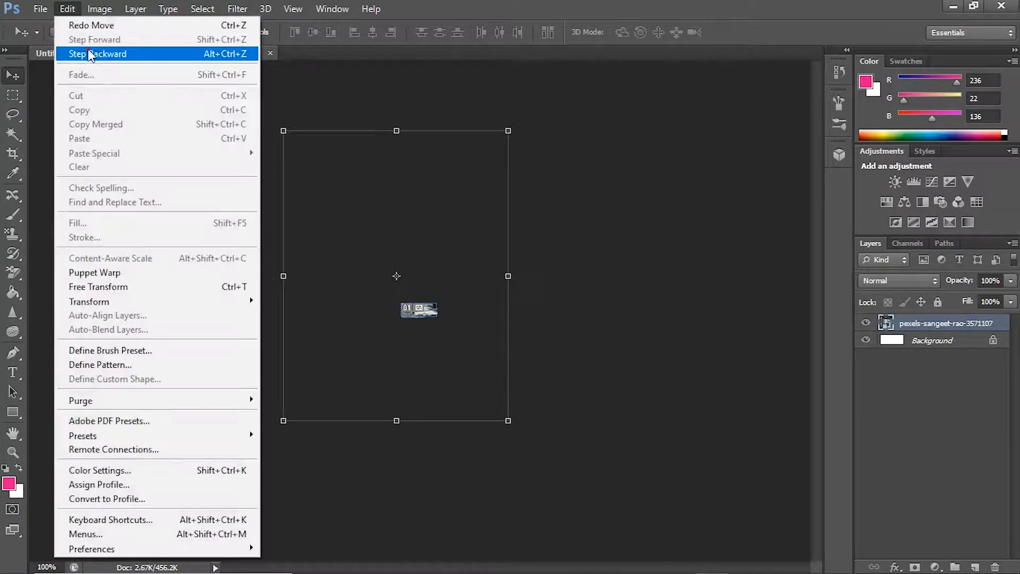
left_click(92, 54)
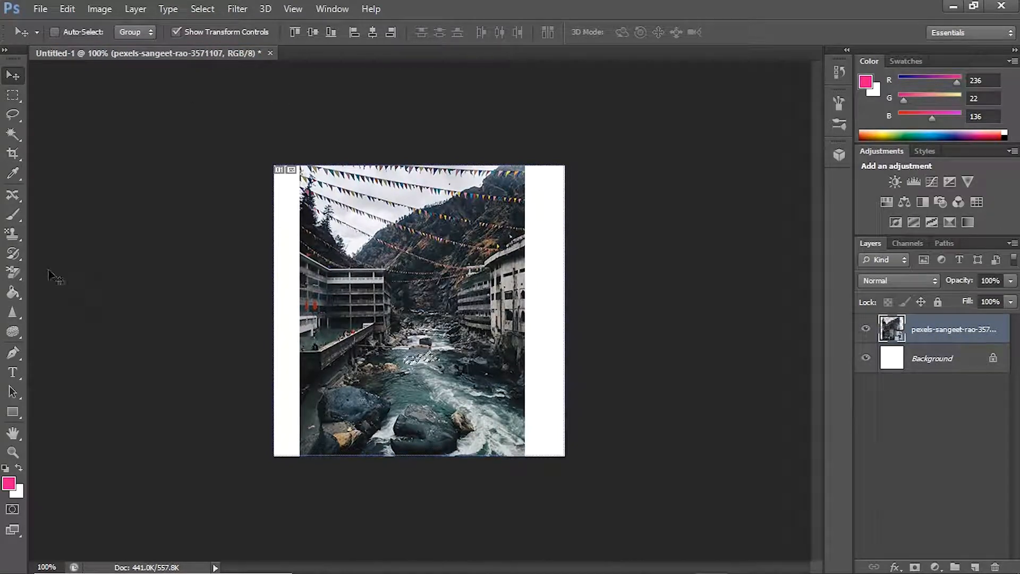
Step: Try the Perspective Crop tool on the river photo, and reselect the photo layer
left_click_drag(13, 153, 68, 165)
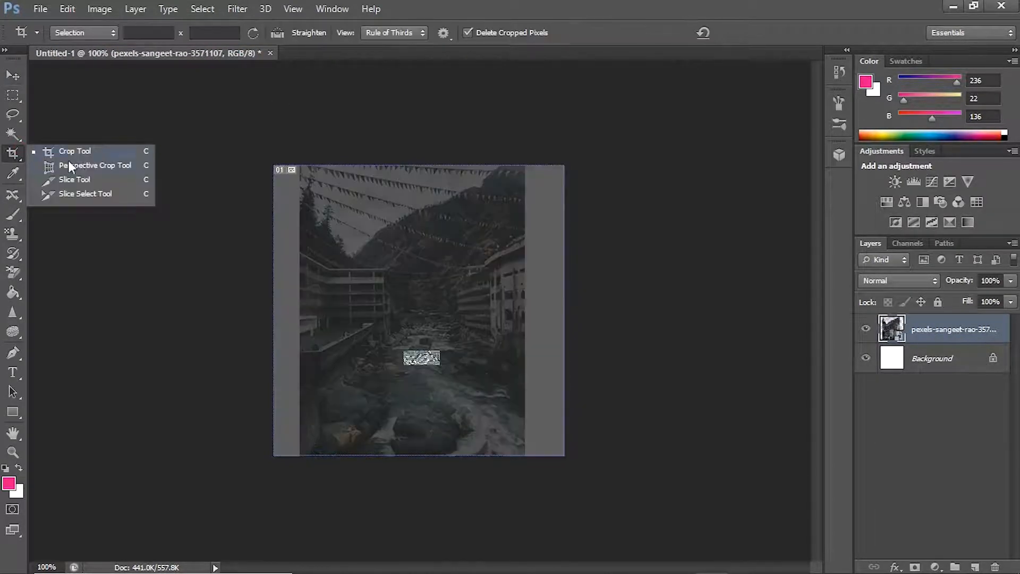
left_click(95, 164)
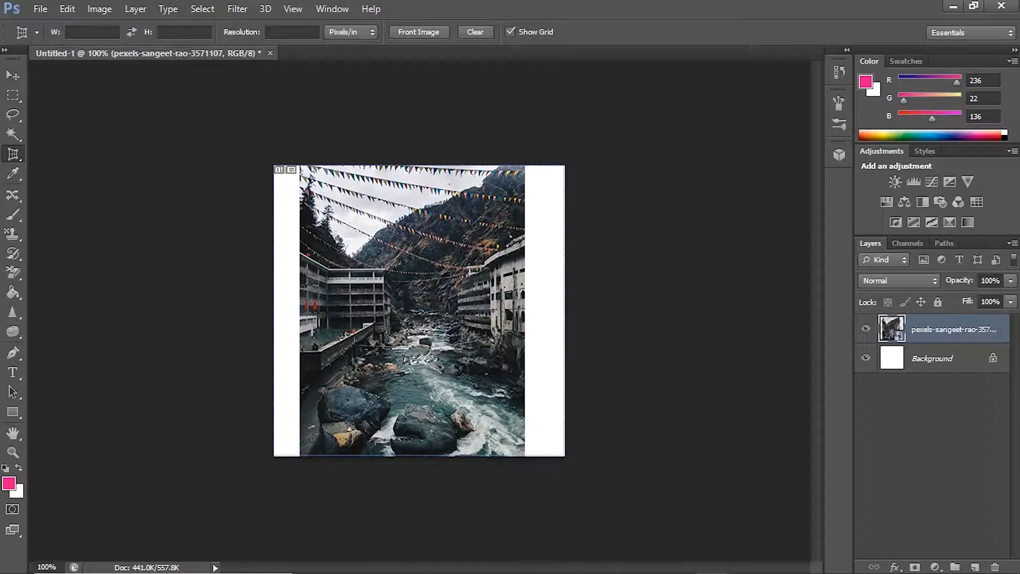
left_click(405, 329)
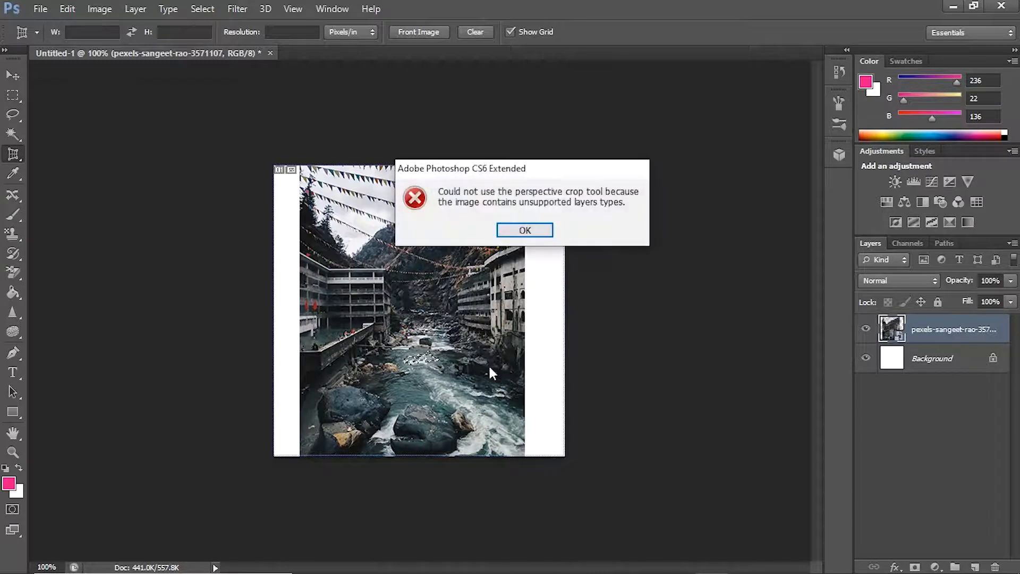
left_click(520, 233)
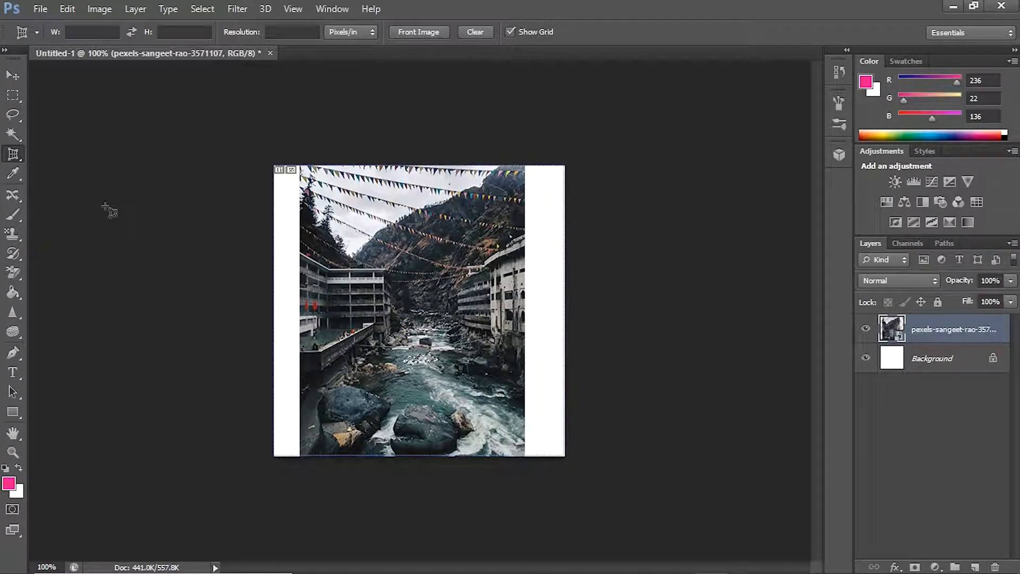
left_click(12, 75)
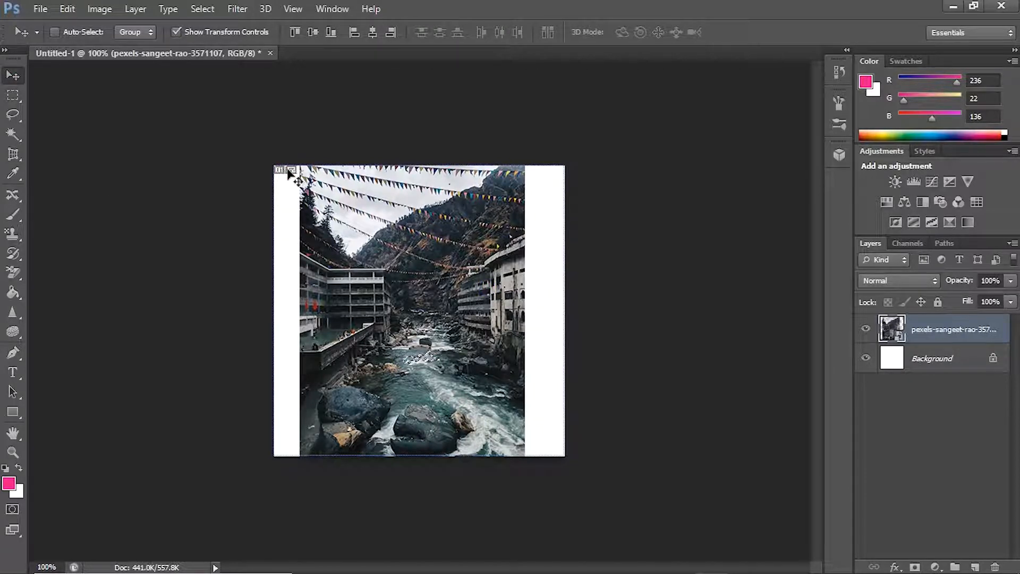
left_click(923, 328)
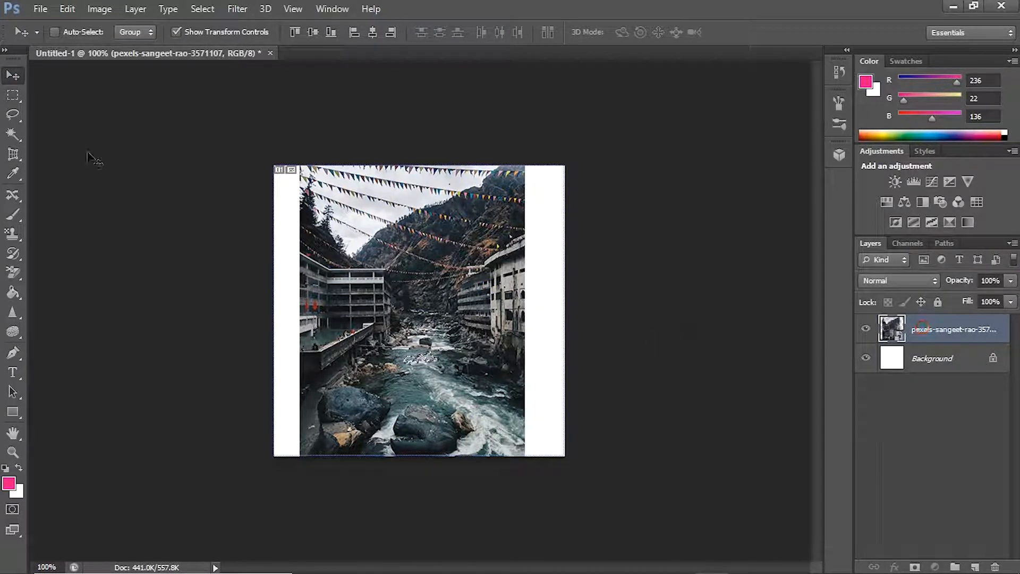
Step: Draw a slice with the Slice tool from the sky near the top centre to the lower-right corner of the canvas
left_click(11, 154)
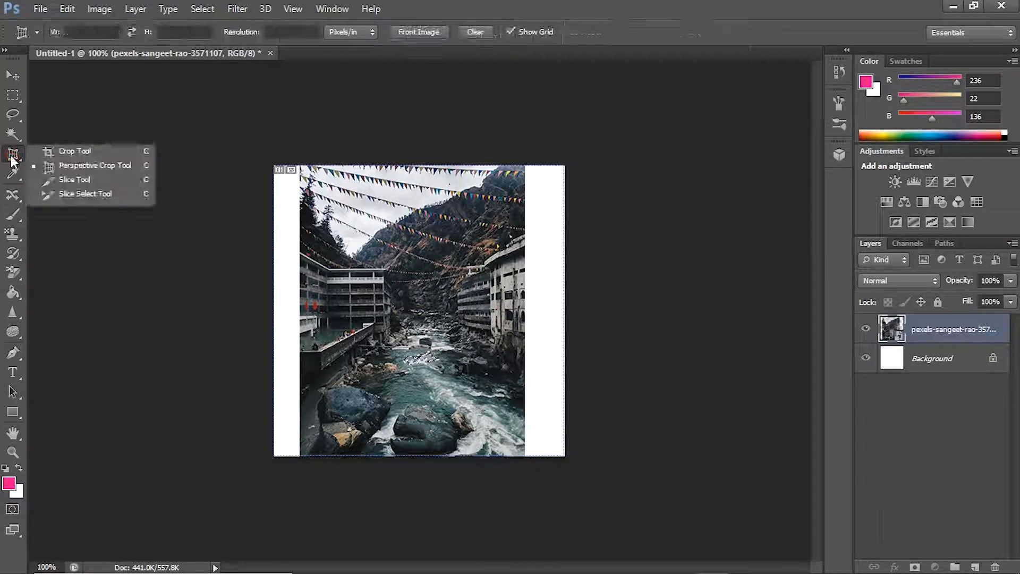
left_click(69, 179)
left_click_drag(392, 178, 563, 454)
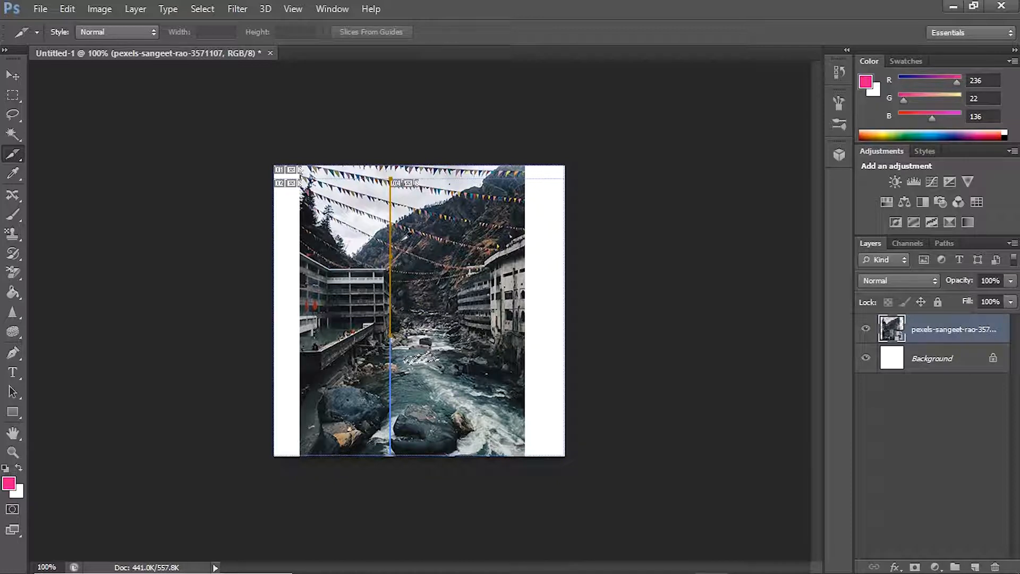
Step: Move the photo layer slightly left, nearly to the canvas's left edge
left_click(13, 75)
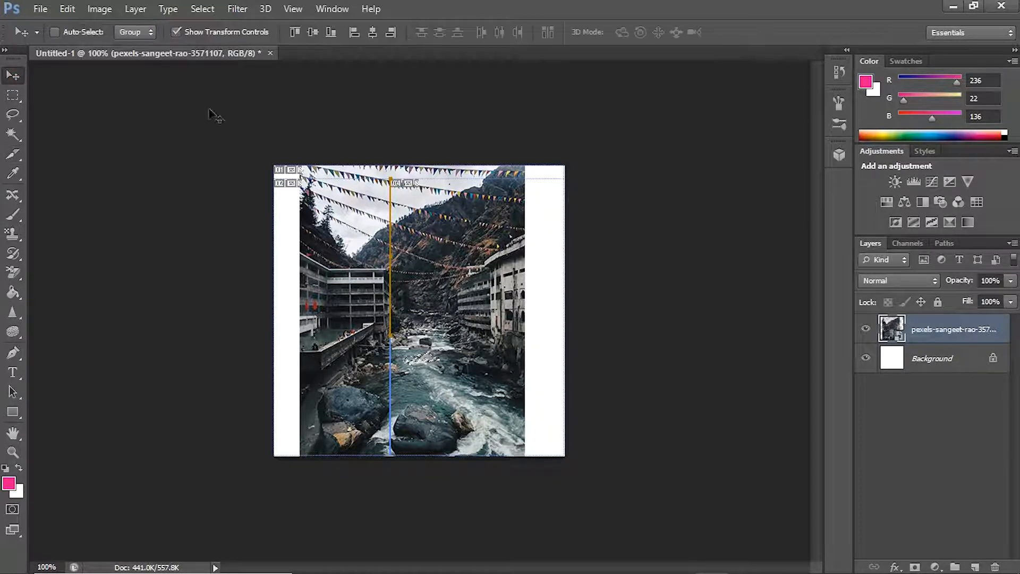
mouse_move(398, 276)
left_mouse_down()
mouse_move(494, 277)
mouse_move(383, 277)
left_mouse_up()
left_click(392, 292)
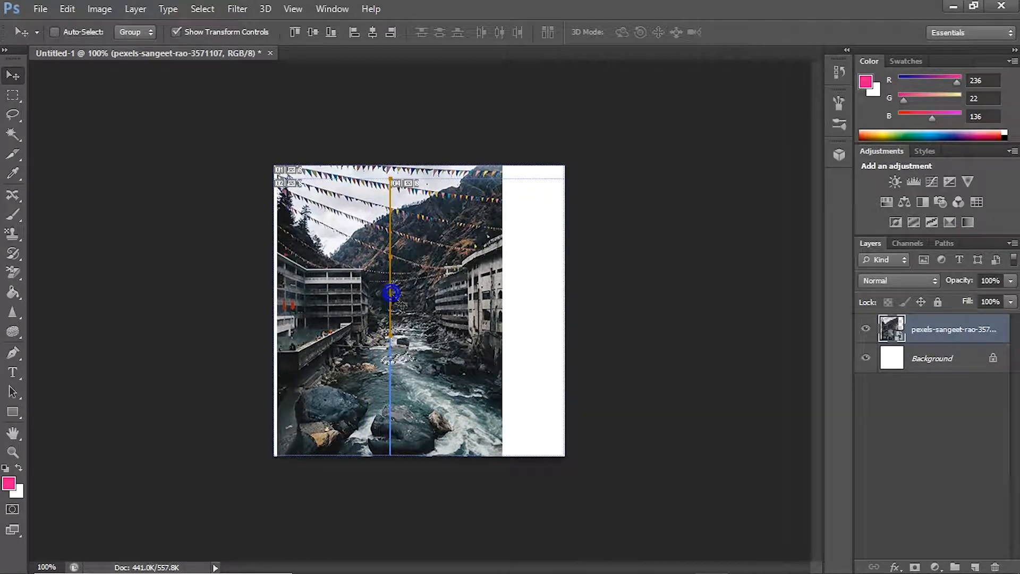
Step: Measure a horizontal distance with the Ruler tool from the mountainside to just beyond the canvas's right edge
left_click(14, 155)
left_click(13, 173)
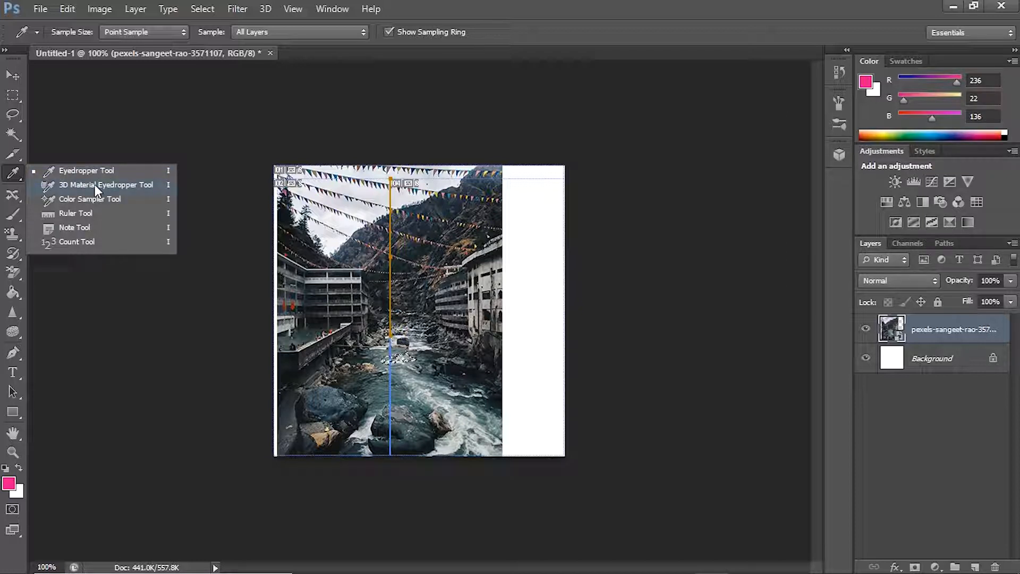
left_click(79, 213)
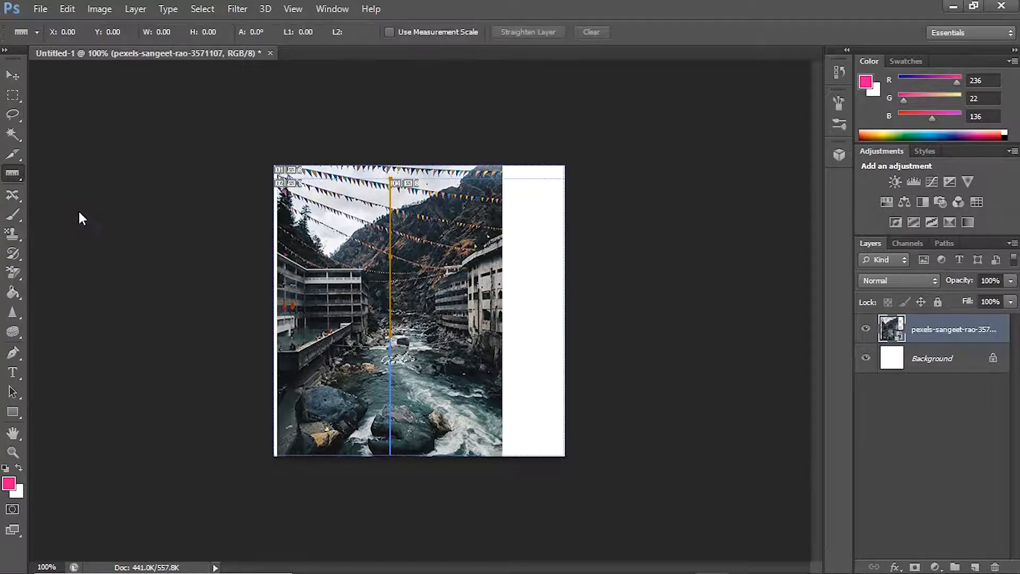
mouse_move(423, 259)
left_mouse_down()
mouse_move(528, 287)
mouse_move(573, 259)
left_mouse_up()
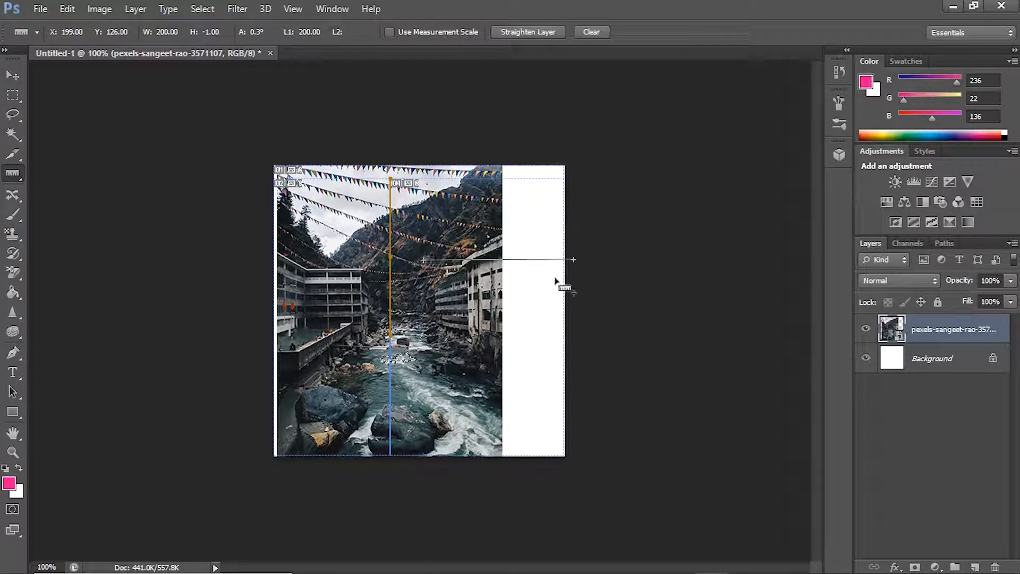
Step: Place five numbered markers over the mountainside, right building and white margin with the Count tool
right_click(7, 179)
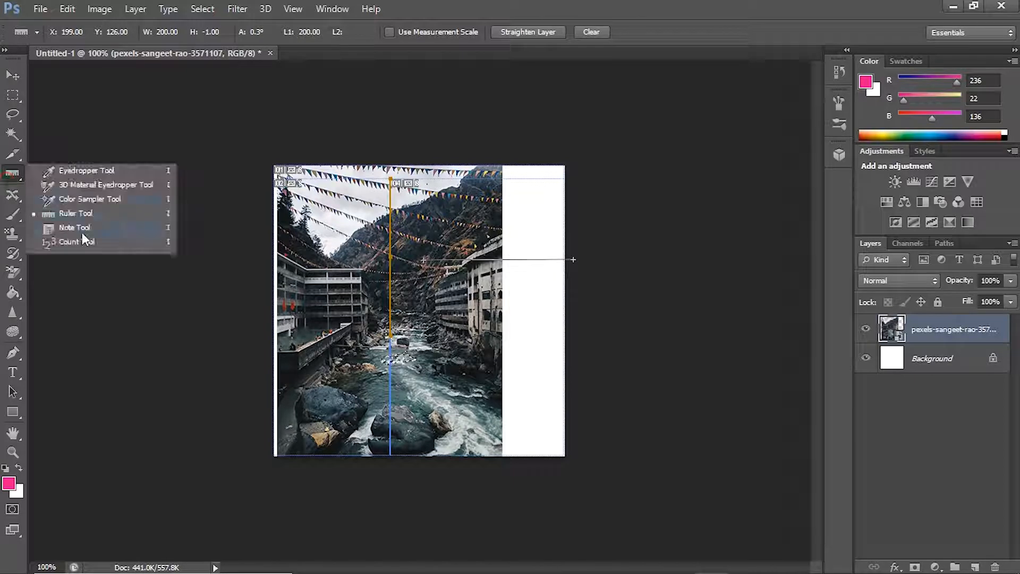
left_click(93, 244)
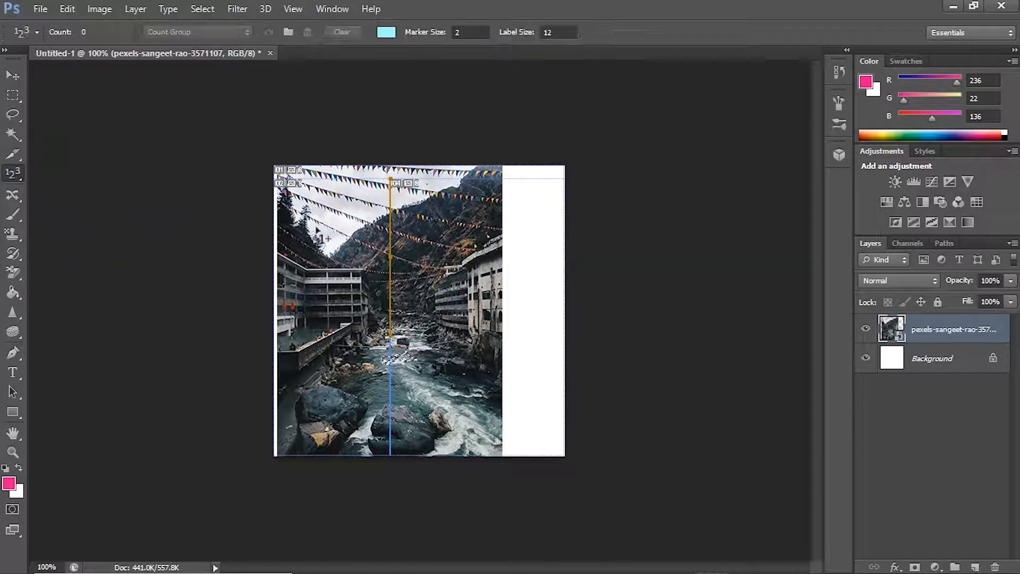
left_click(418, 260)
left_click(447, 259)
left_click(506, 310)
left_click(494, 310)
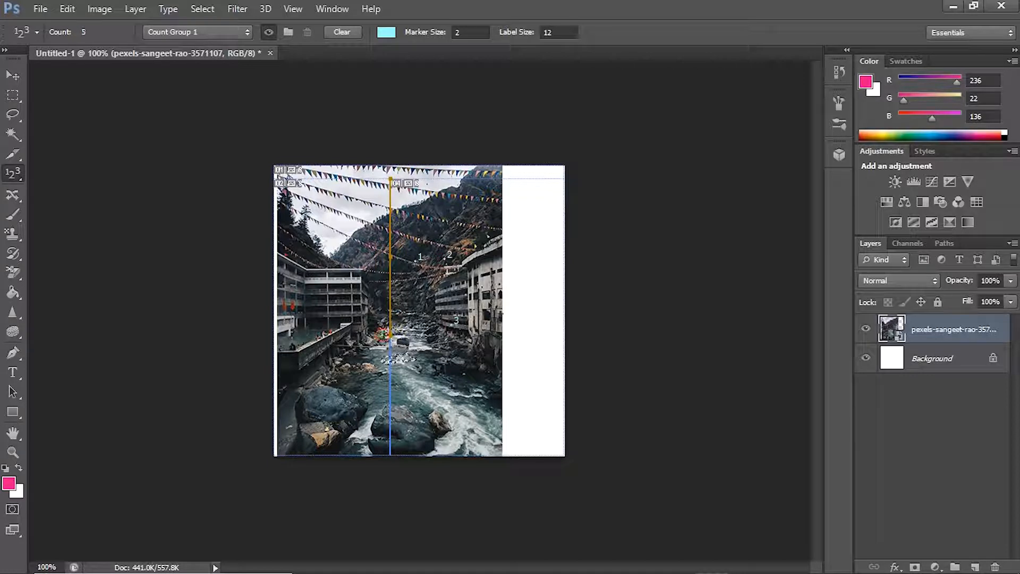
Step: Attach a note reading "help" to the mountainside with the Note tool, and add a blank second note outside the canvas
right_click(12, 174)
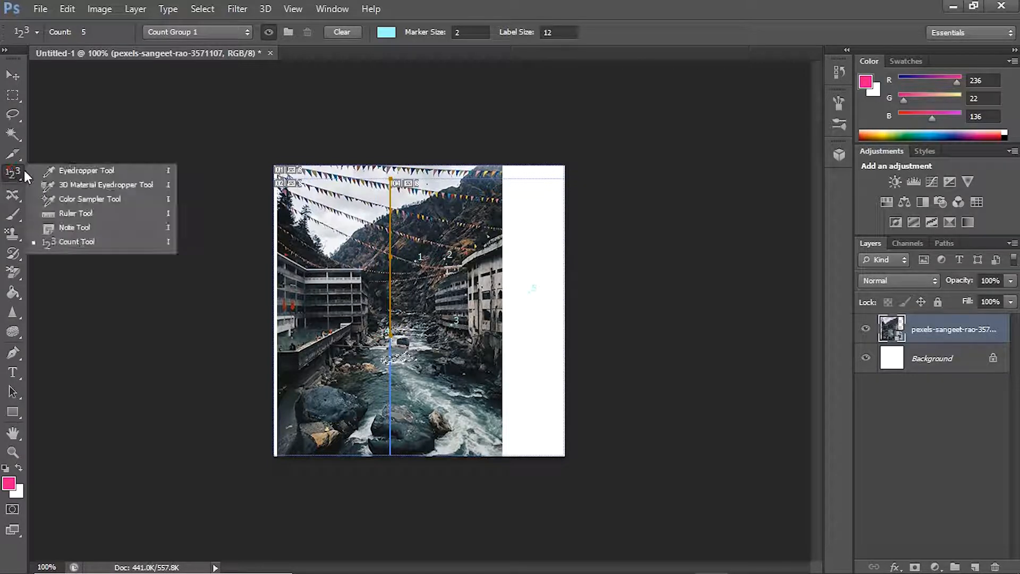
left_click(86, 236)
left_click(393, 256)
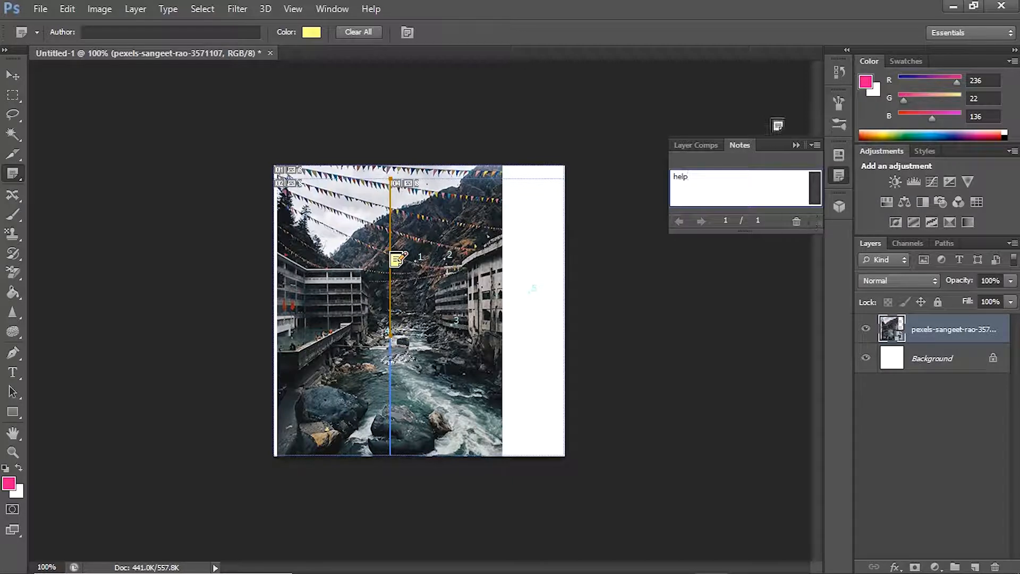
left_click(704, 99)
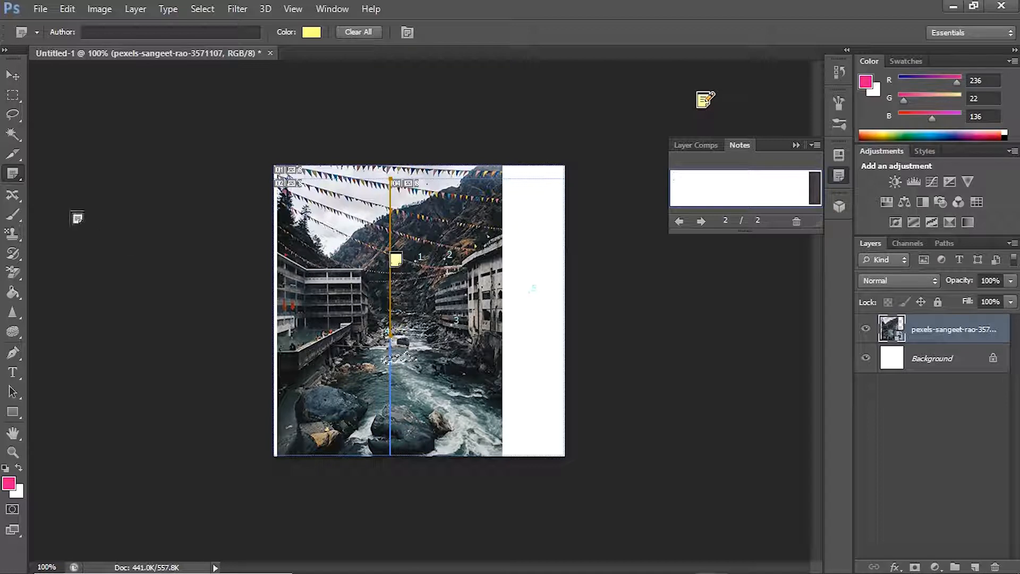
Step: Switch to the Spot Healing Brush, apply it to the sky and rasterize the photo layer for healing
left_click(9, 198)
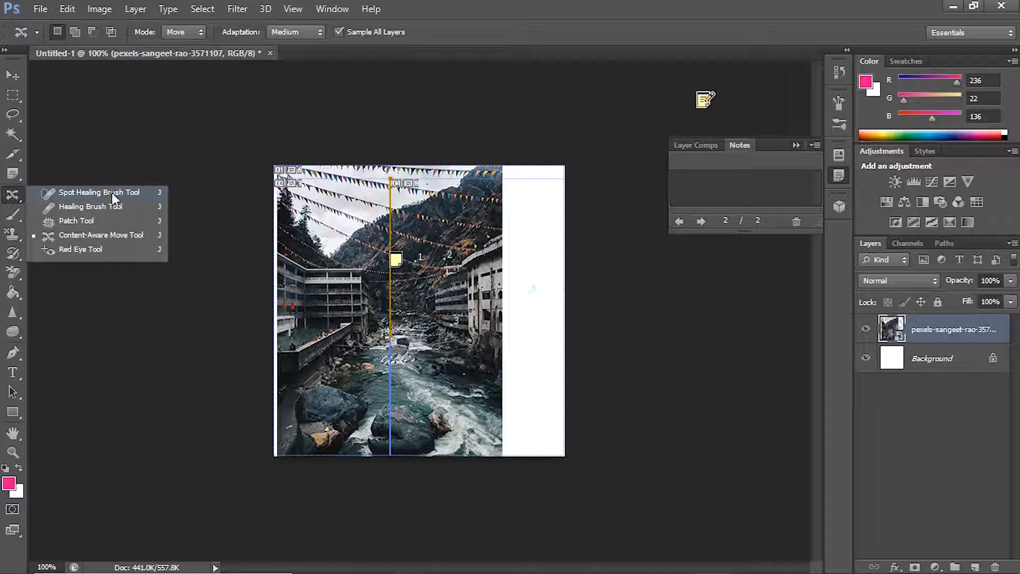
left_click(74, 197)
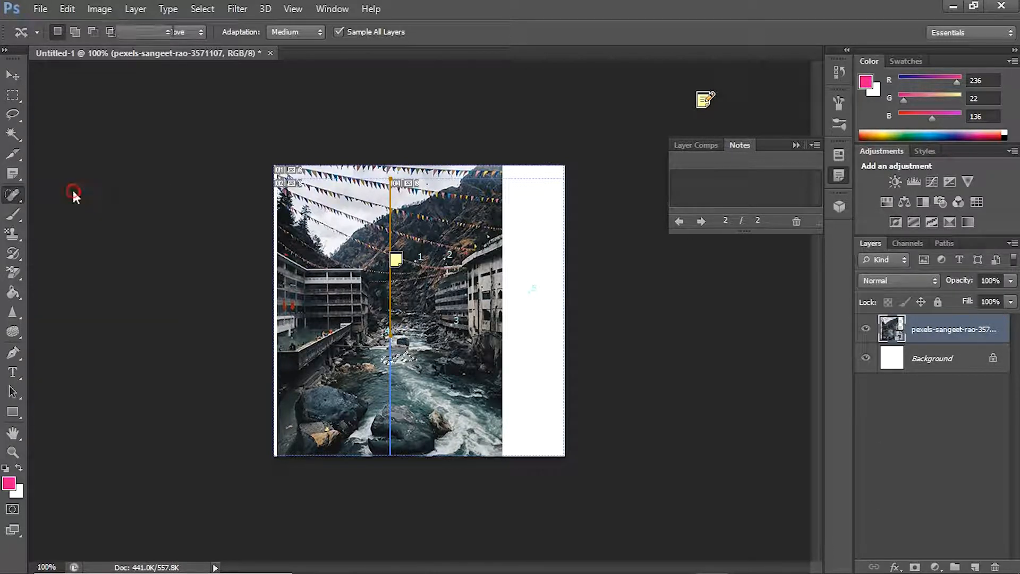
left_click(351, 236)
left_click(508, 238)
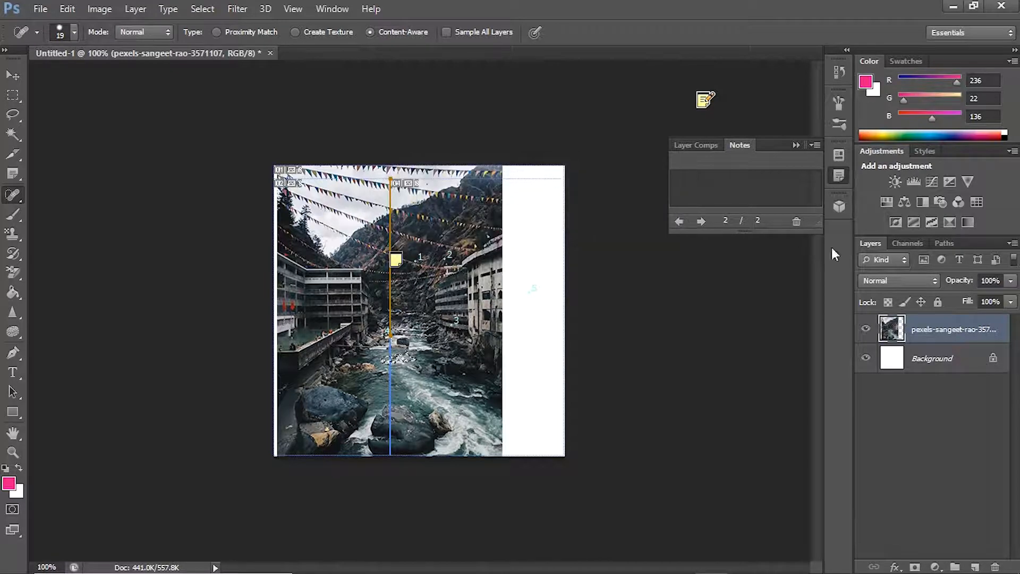
right_click(929, 331)
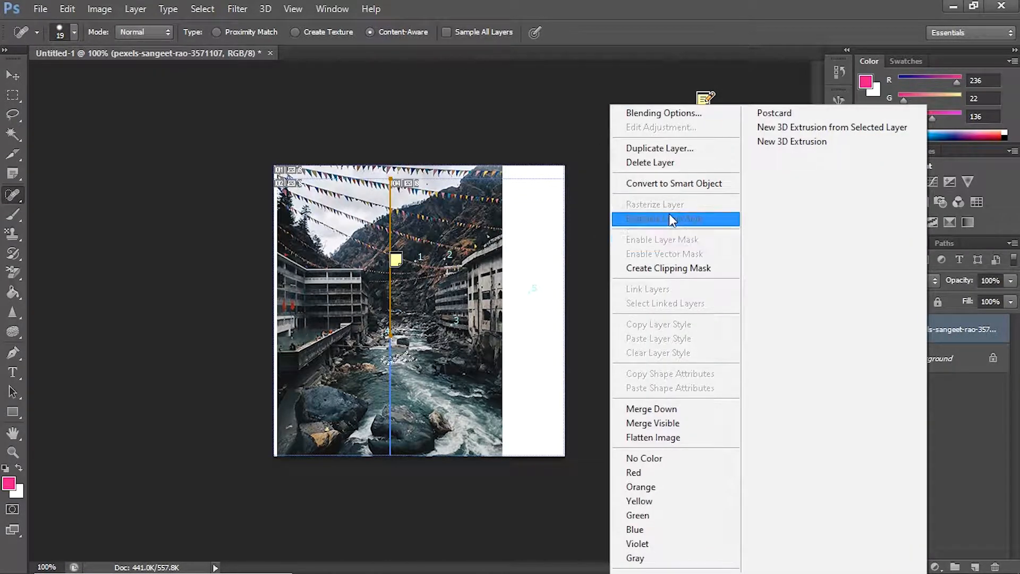
Step: Try the Healing Brush on the mountainside and across the river and rocks of the photo layer
left_click(333, 291)
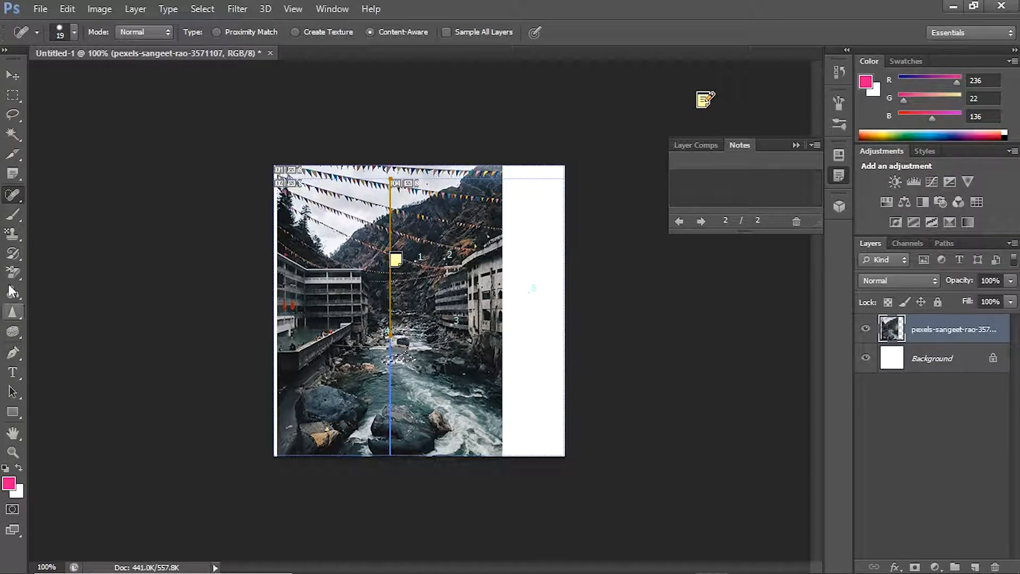
left_click(12, 199)
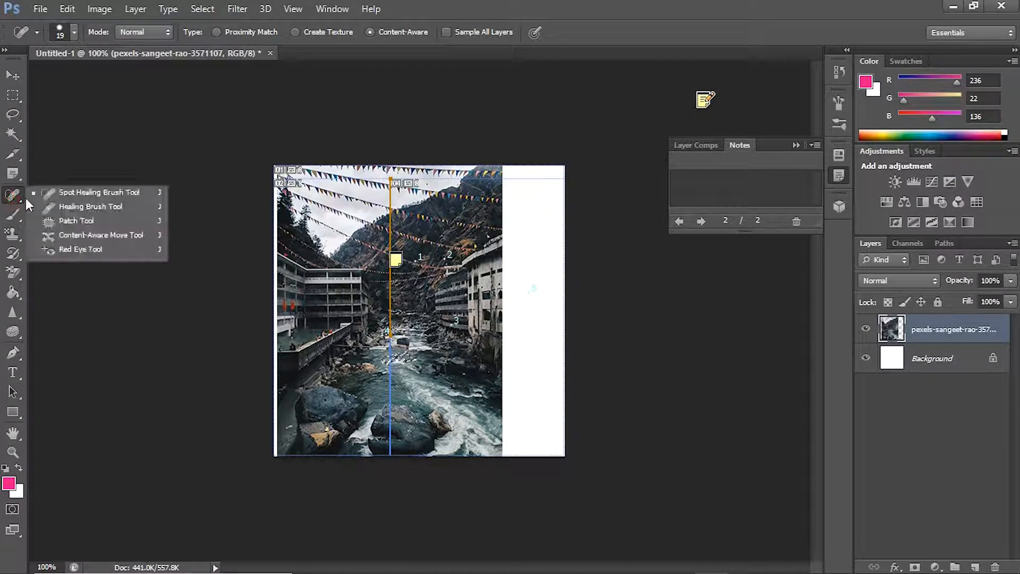
left_click(101, 208)
left_click(411, 237)
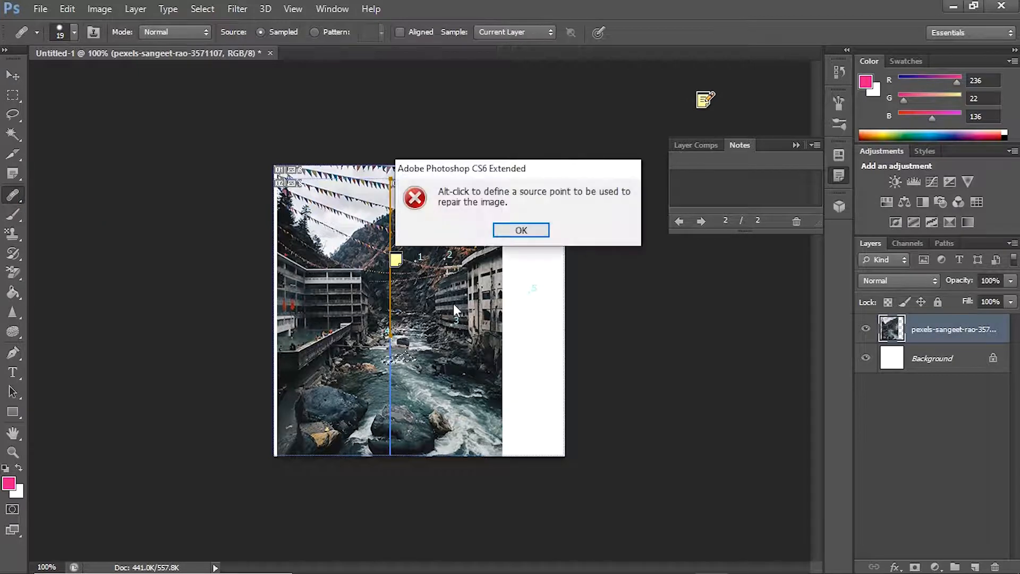
left_click(521, 230)
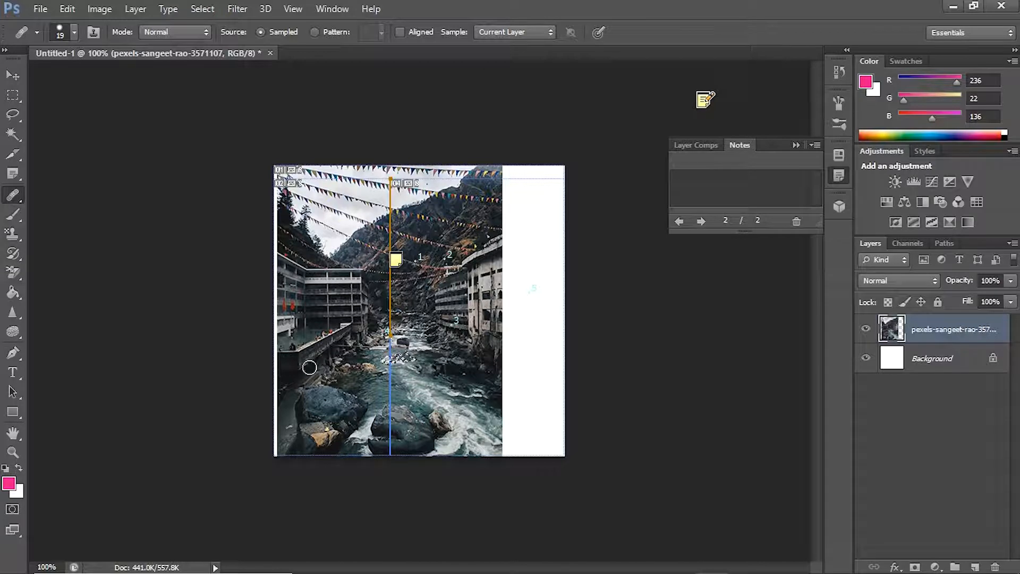
mouse_move(388, 375)
left_mouse_down()
mouse_move(445, 422)
mouse_move(419, 418)
mouse_move(472, 415)
mouse_move(450, 452)
mouse_move(474, 436)
left_mouse_up()
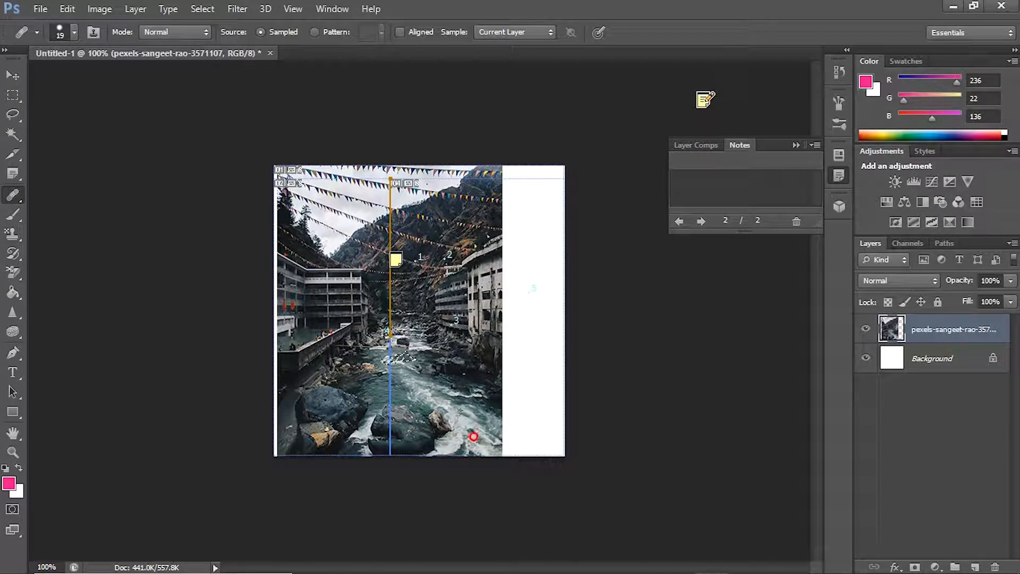
Step: Paint the small selected patch on the river pink with the Brush tool, and toggle the photo layer's visibility off and on
left_click(8, 218)
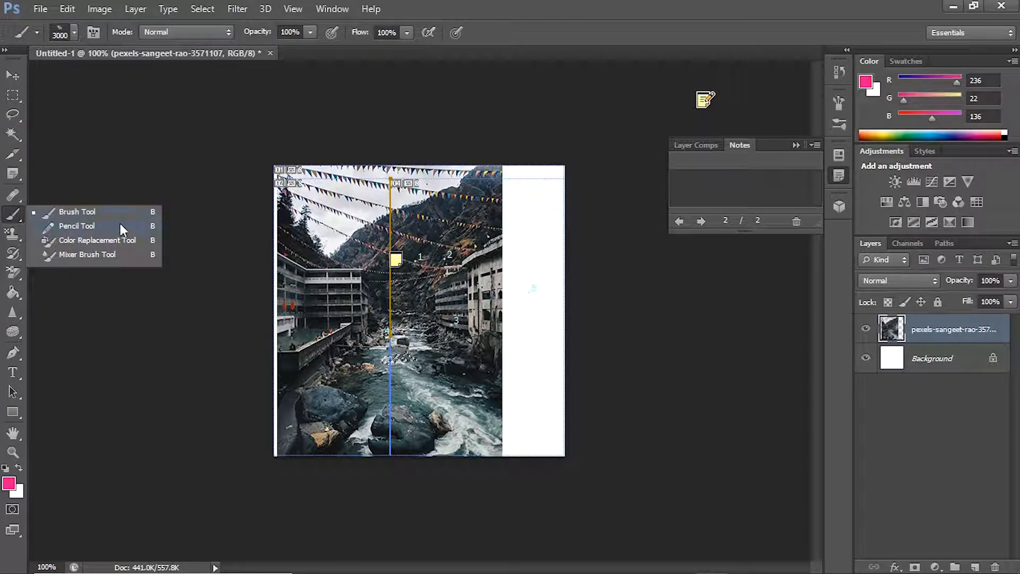
left_click(61, 212)
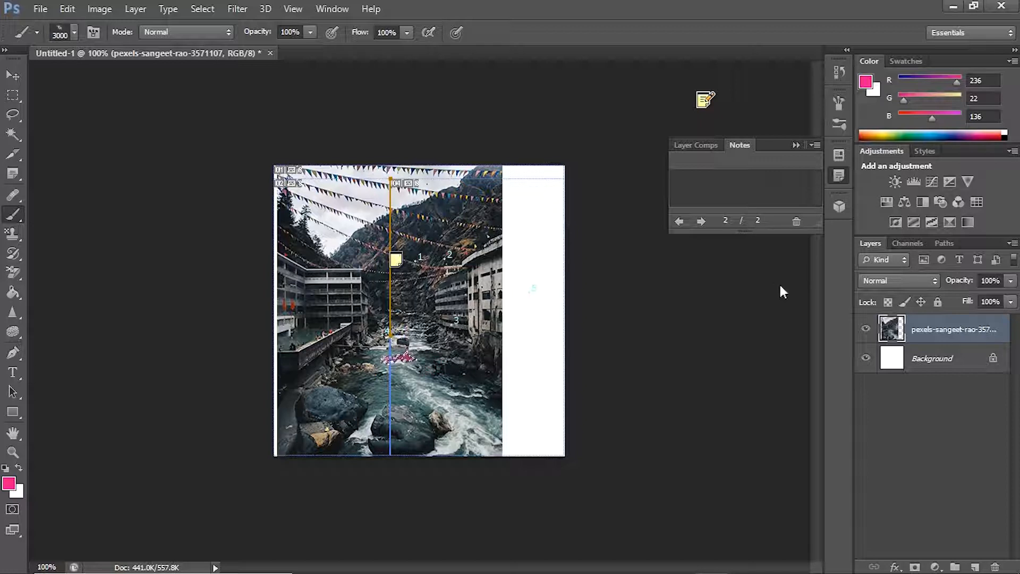
left_click(865, 330)
left_click(416, 313)
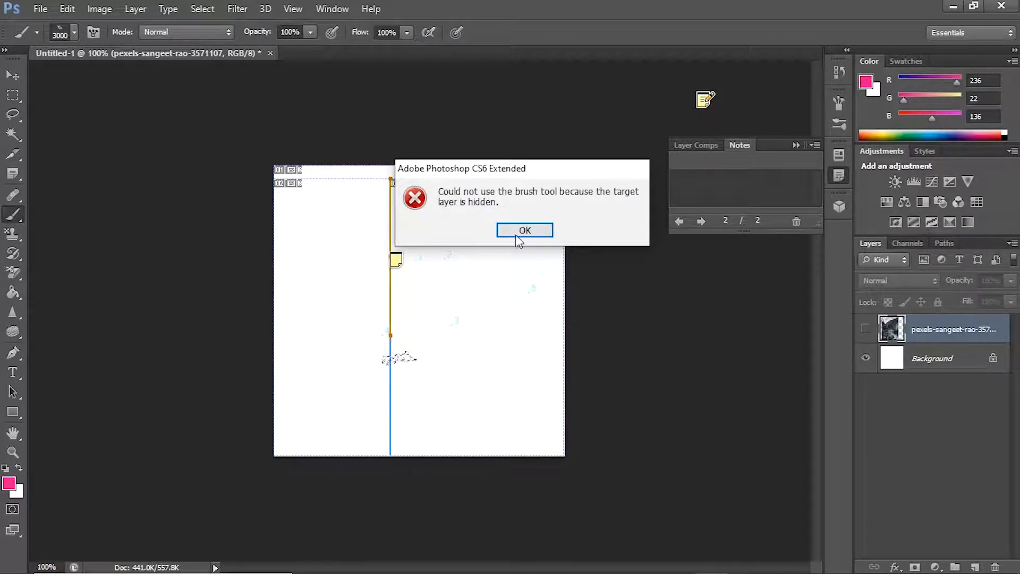
left_click(518, 232)
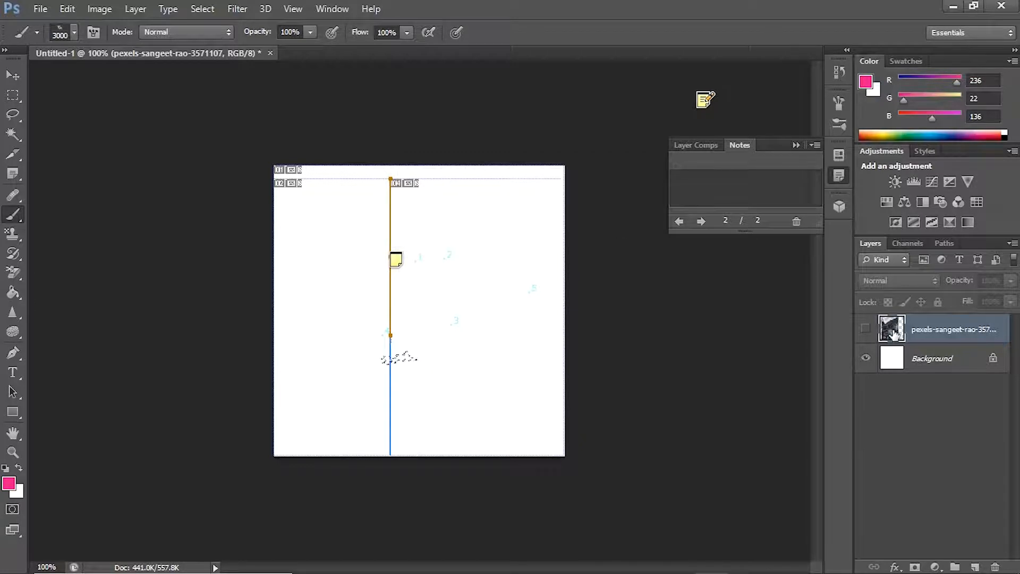
left_click(866, 329)
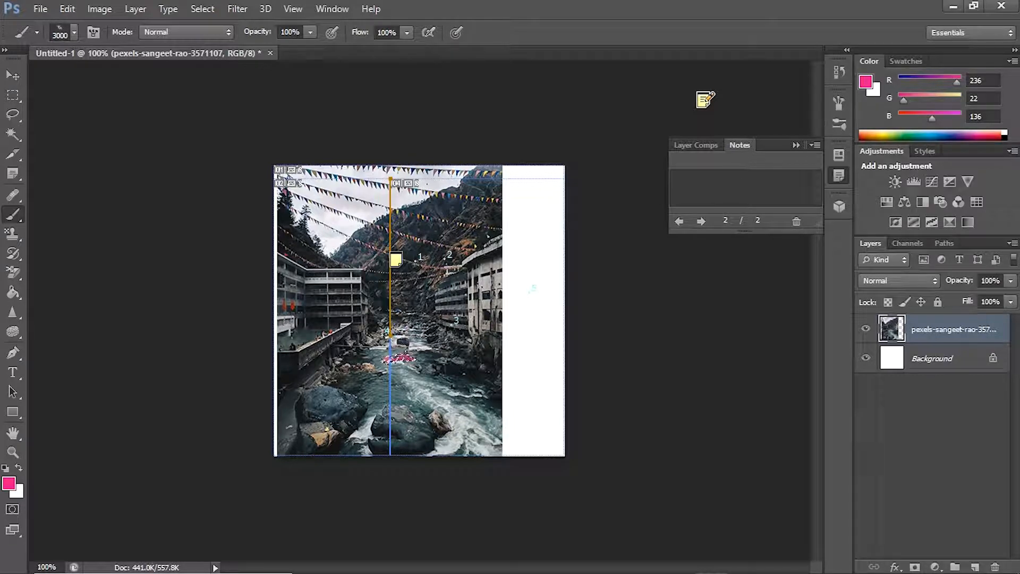
Step: Move the pink selected patch from the river onto the white margin beside the photo
left_click(11, 75)
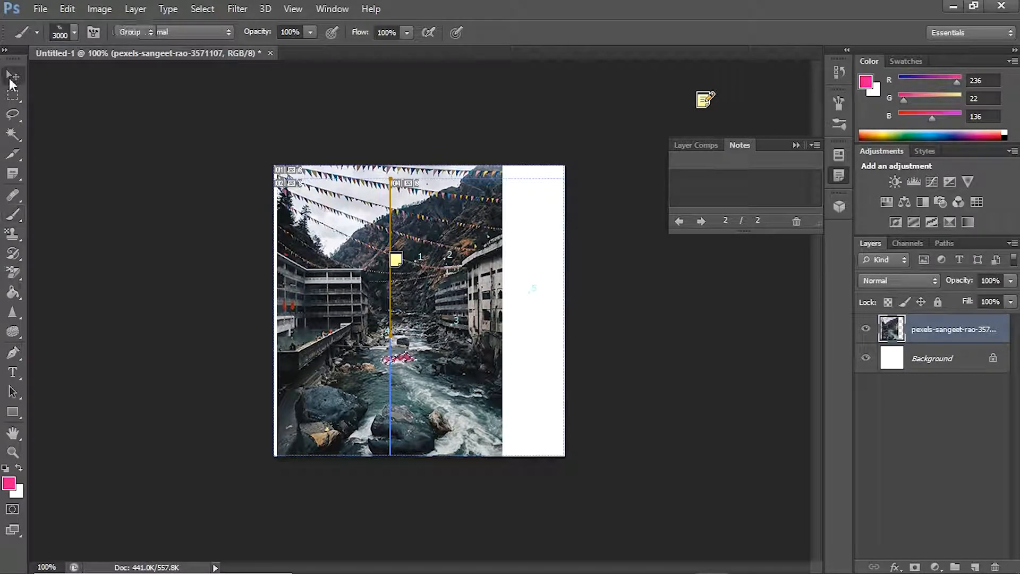
left_click_drag(398, 359, 392, 425)
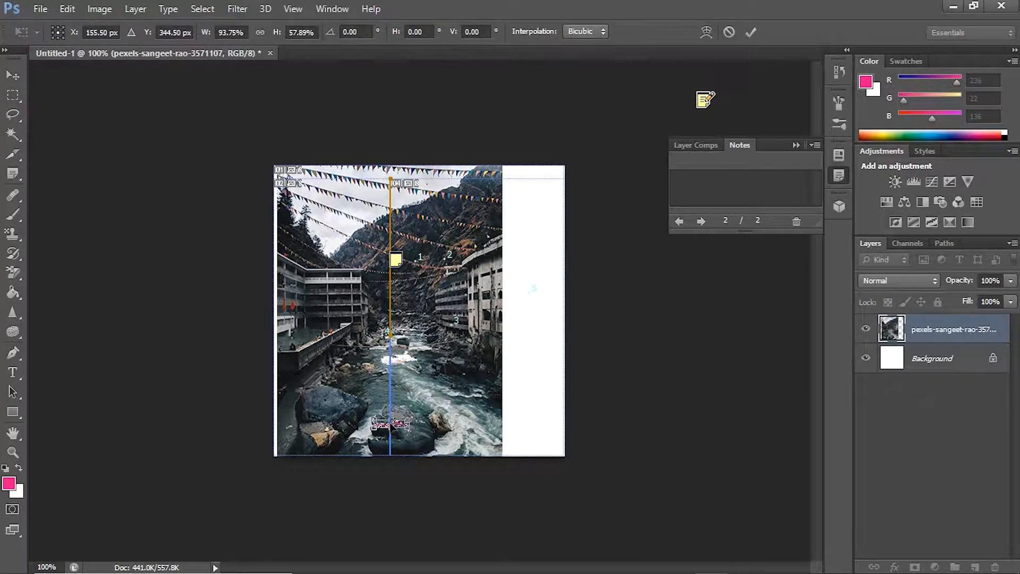
left_click_drag(396, 423, 548, 378)
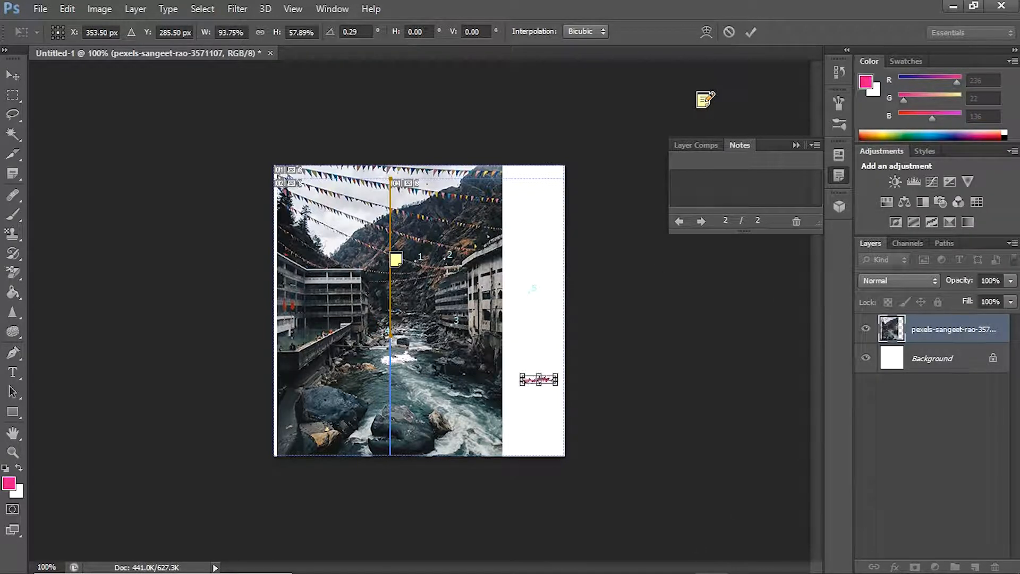
left_click(742, 559)
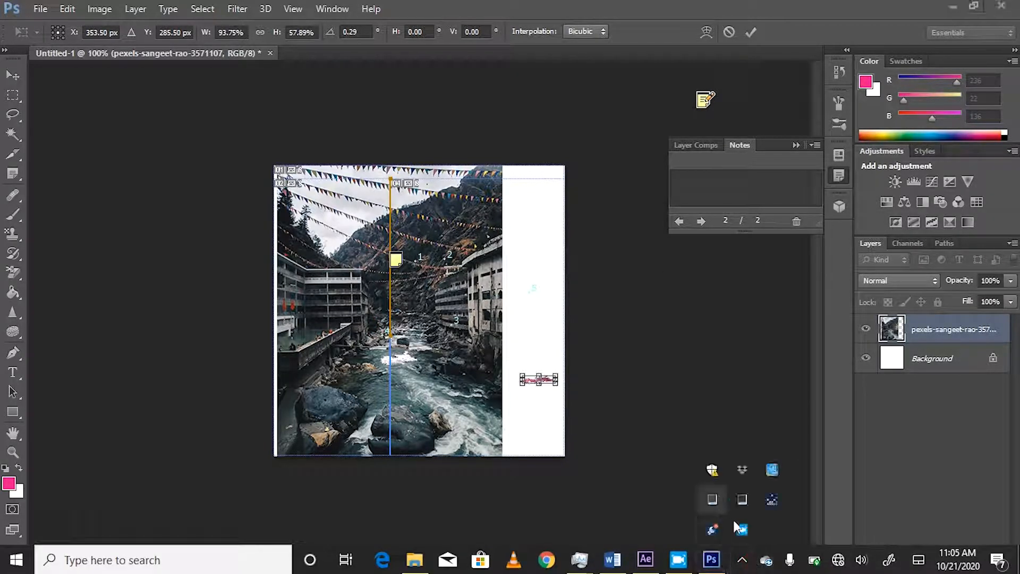
left_click(740, 528)
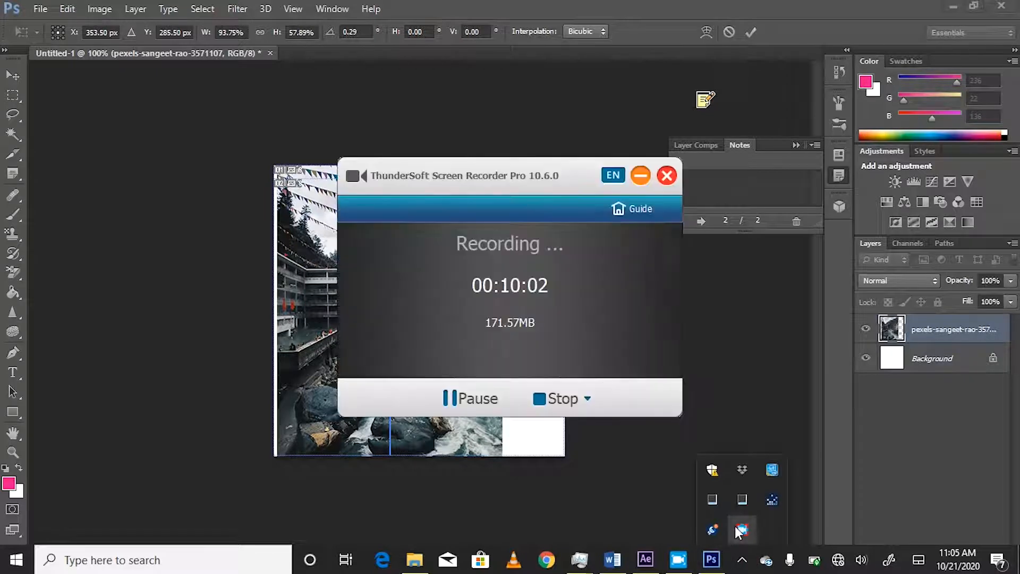
left_click(443, 400)
left_click(444, 400)
left_click(256, 368)
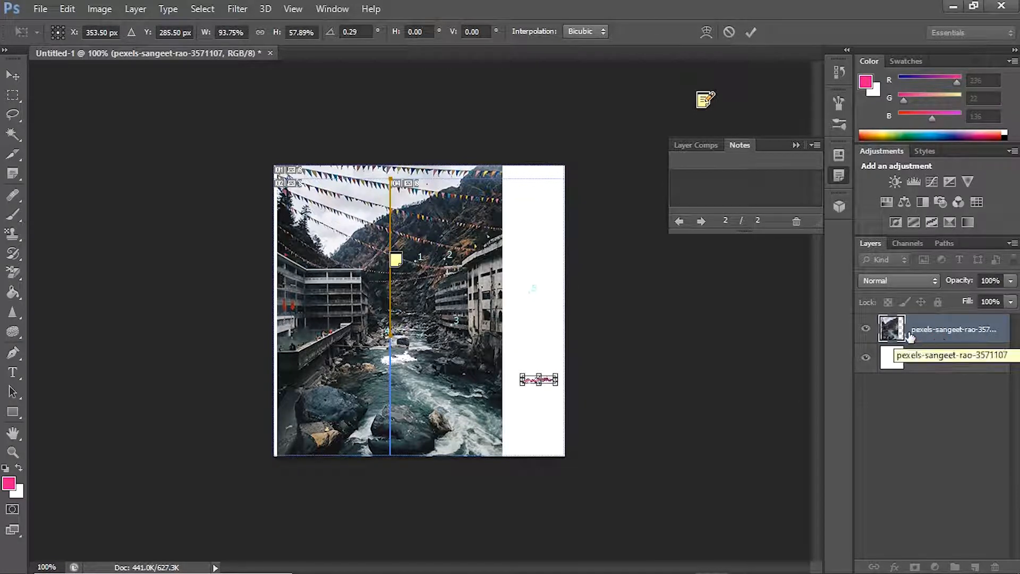
Step: Apply the pending transform of the selected patch and delete the river photo layer
left_click(13, 74)
left_click(476, 230)
left_click(434, 368)
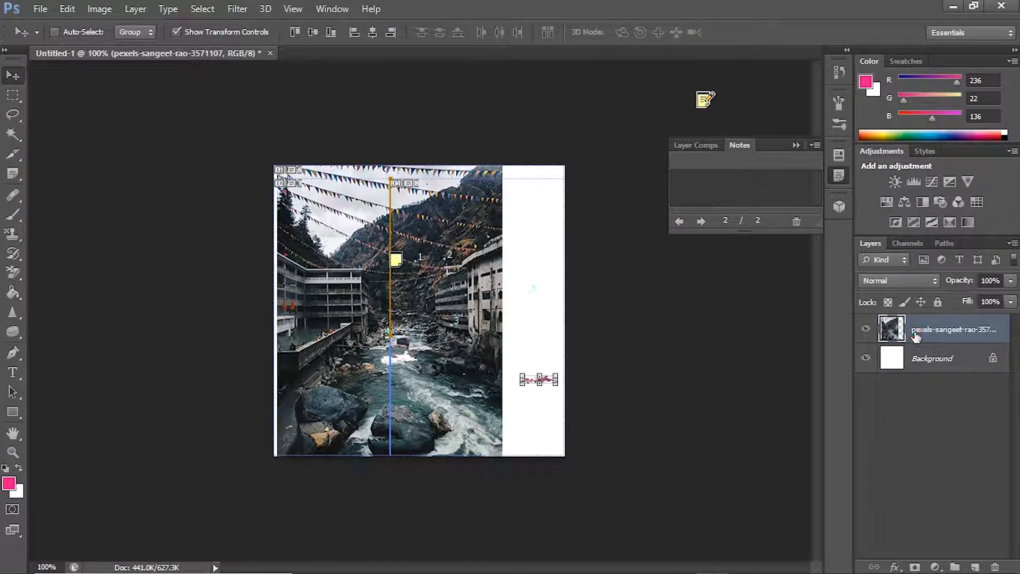
key("Delete")
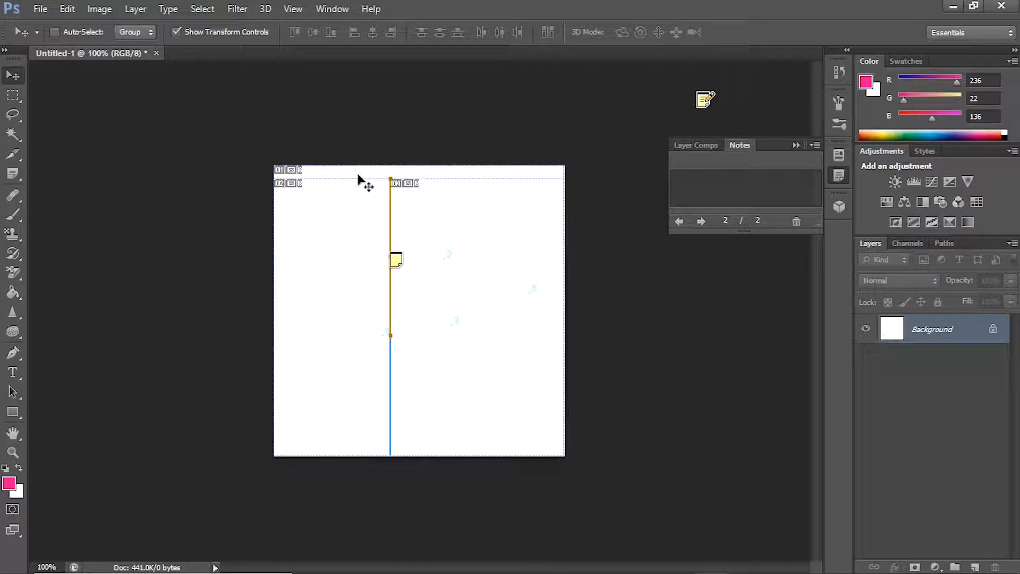
left_click_drag(396, 183, 387, 241)
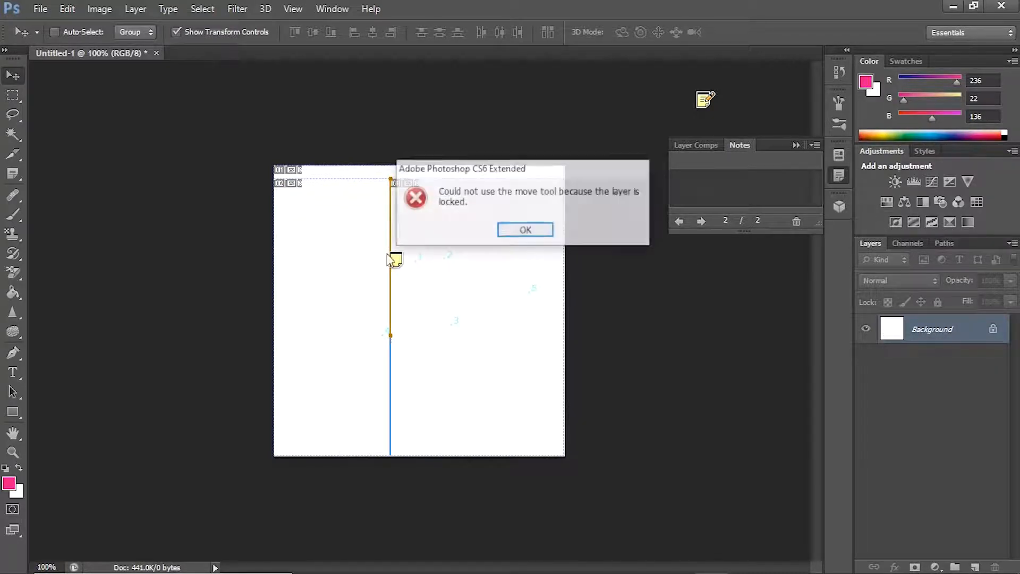
left_click(525, 230)
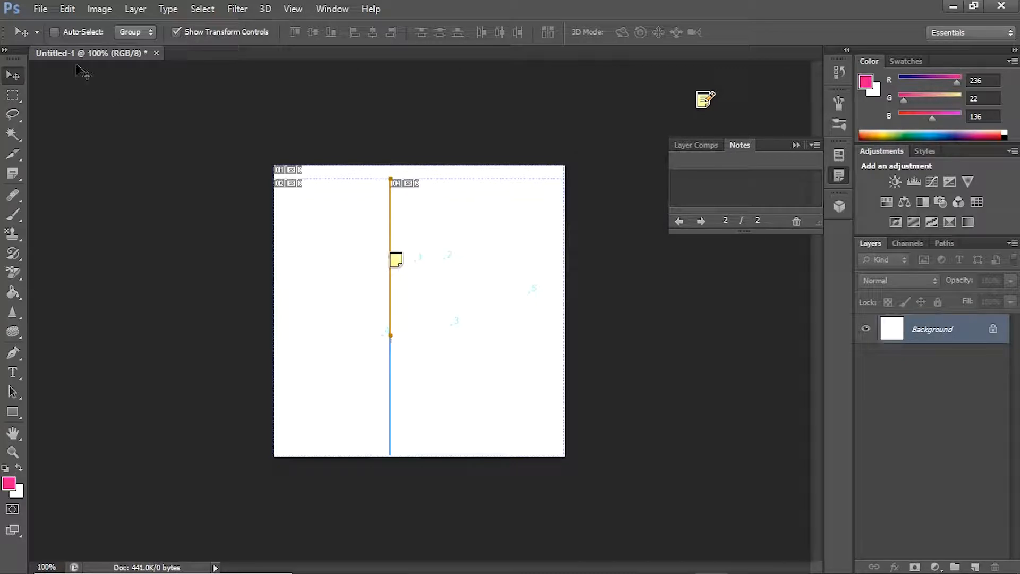
Step: Create a new 388 x 388 pixel RGB document at 300 pixels/inch with a white background
left_click(41, 9)
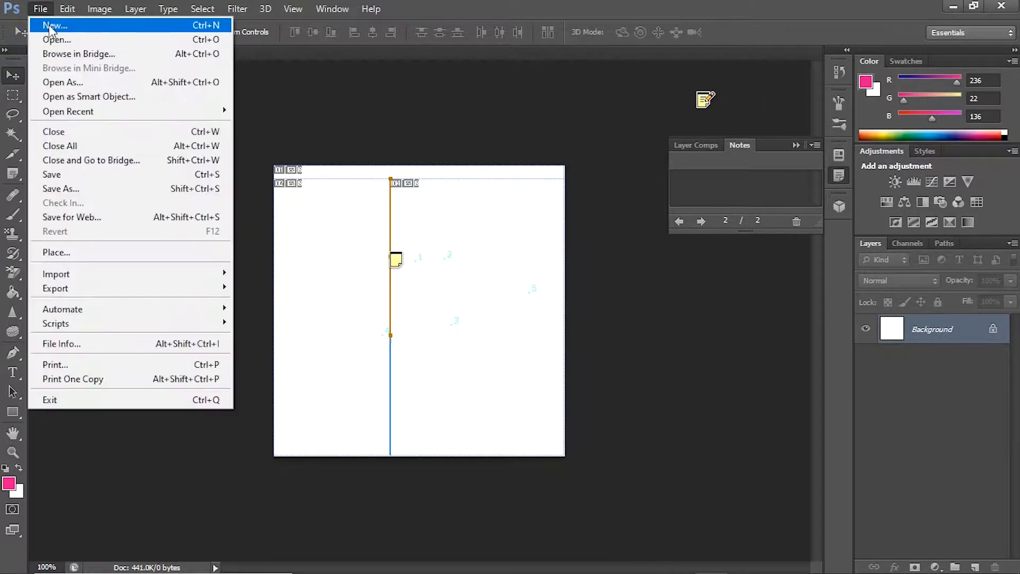
left_click(43, 25)
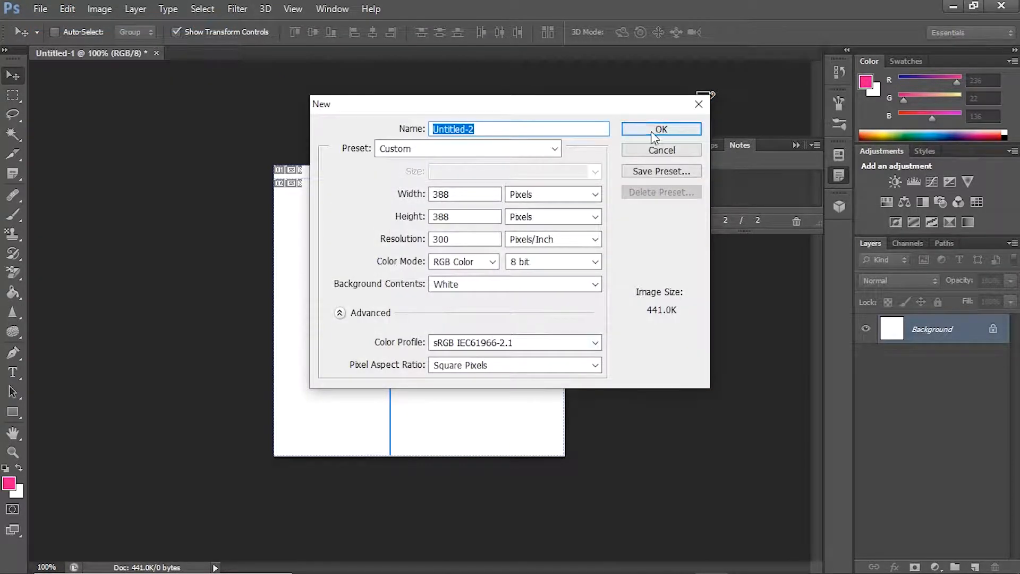
left_click(654, 130)
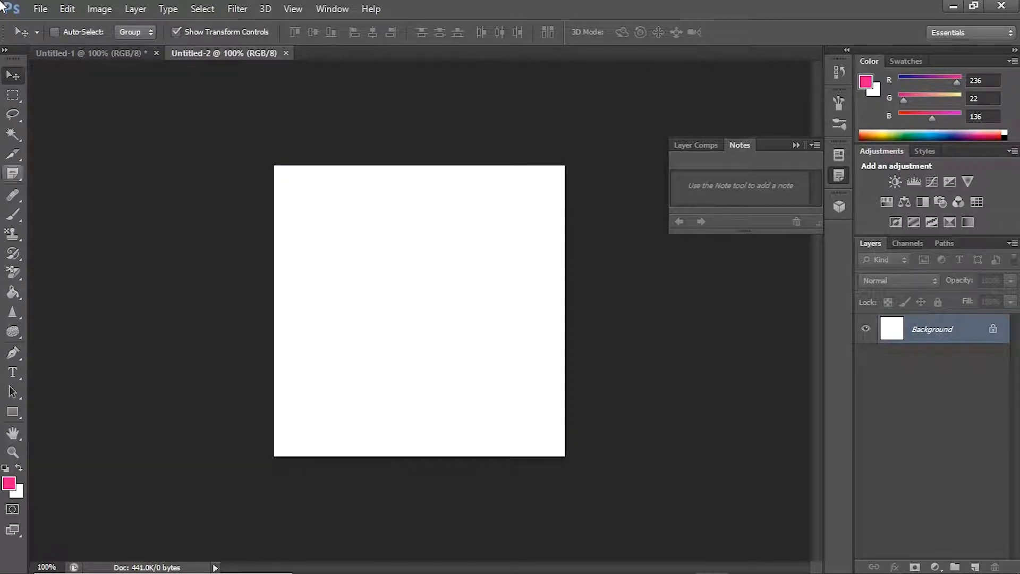
left_click(40, 9)
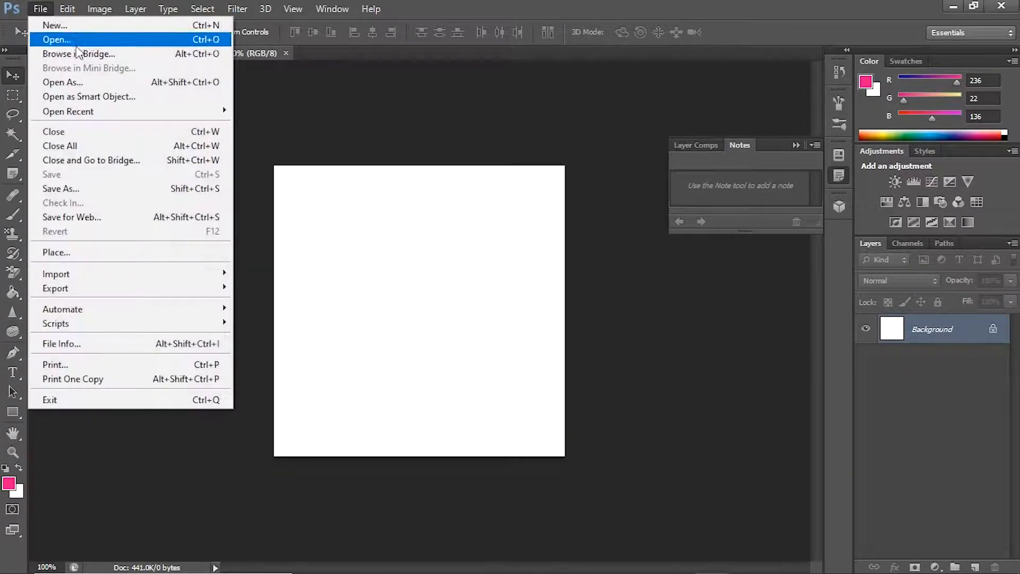
left_click(68, 25)
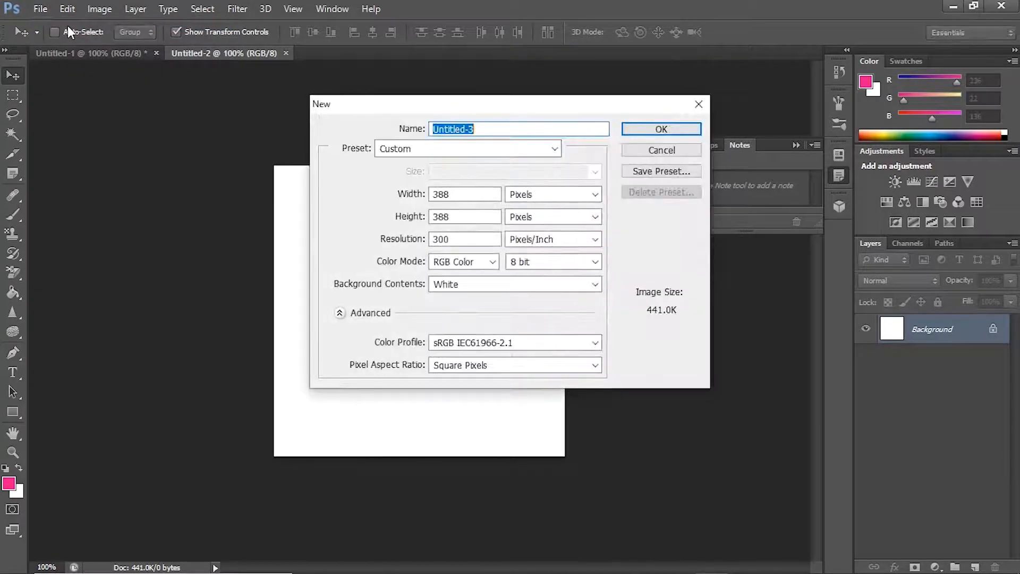
left_click(698, 103)
Step: Place the astronaut photo from the Pictures folder into the new document at its default size and position
left_click(40, 9)
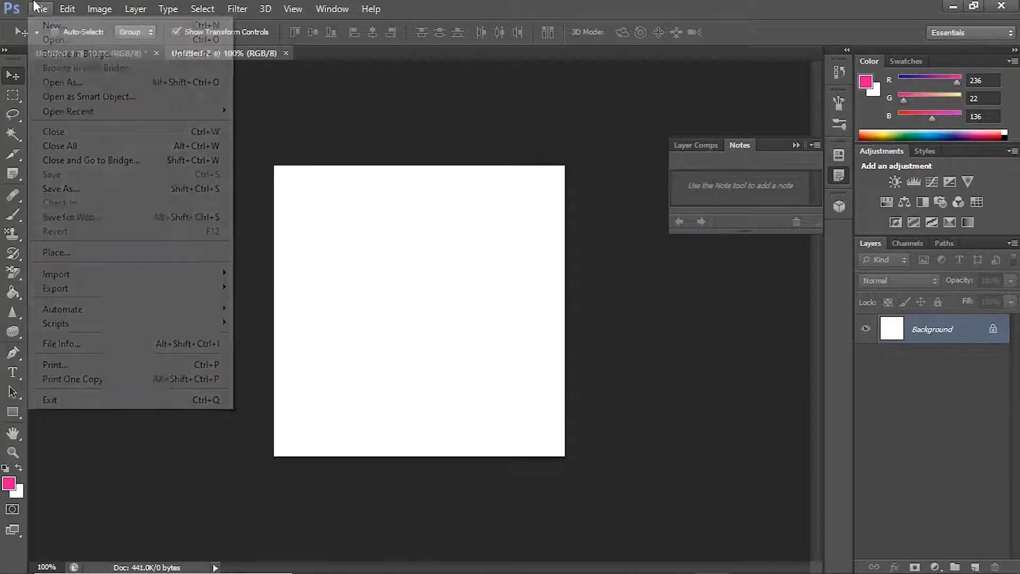
left_click(69, 252)
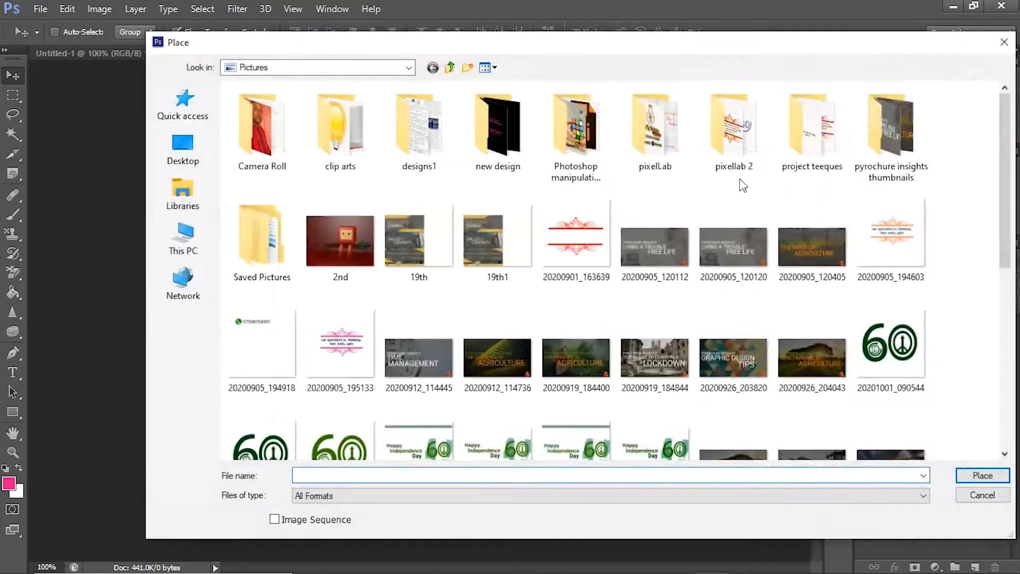
left_click_drag(1006, 167, 987, 450)
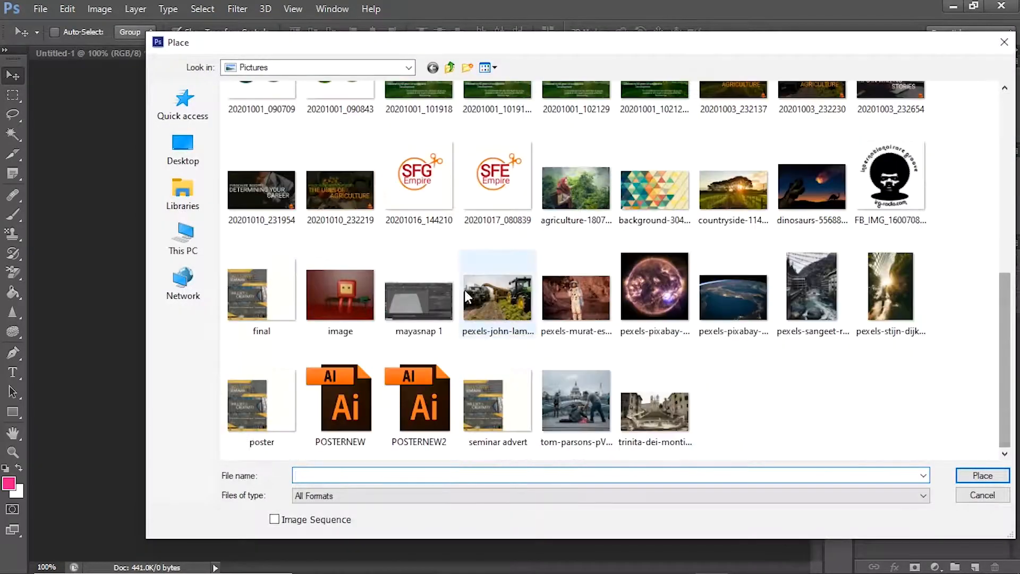
double_click(599, 298)
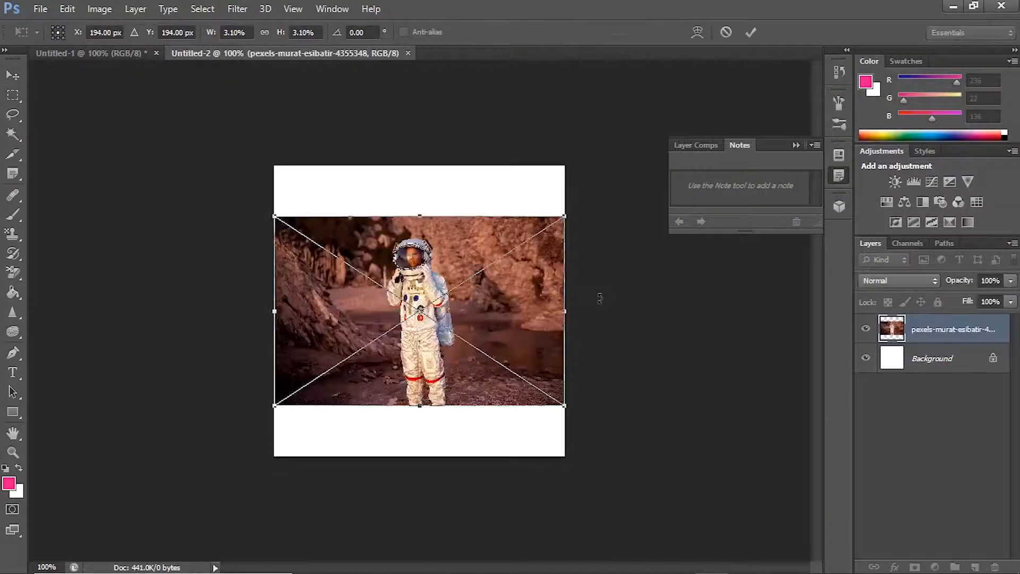
key("Return")
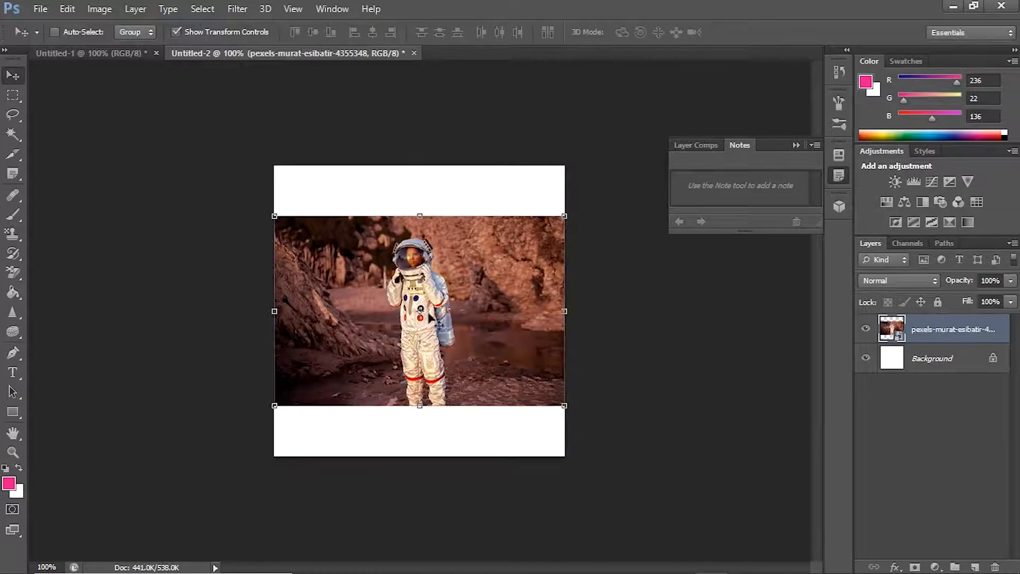
Step: Rasterize the astronaut layer and paint a blue bubble pattern over most of the canvas with the Pattern Stamp tool
left_click(9, 244)
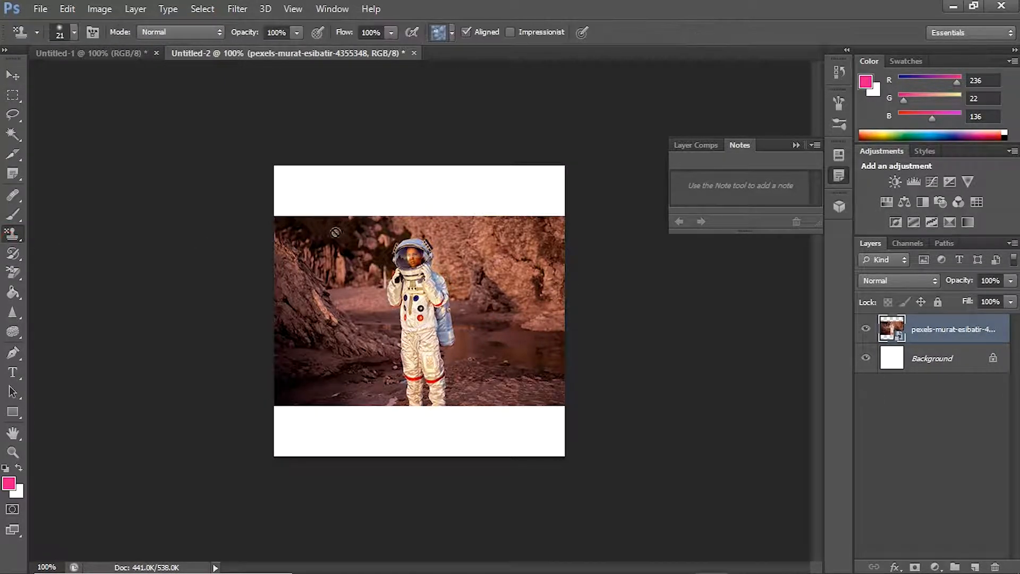
left_click(362, 273)
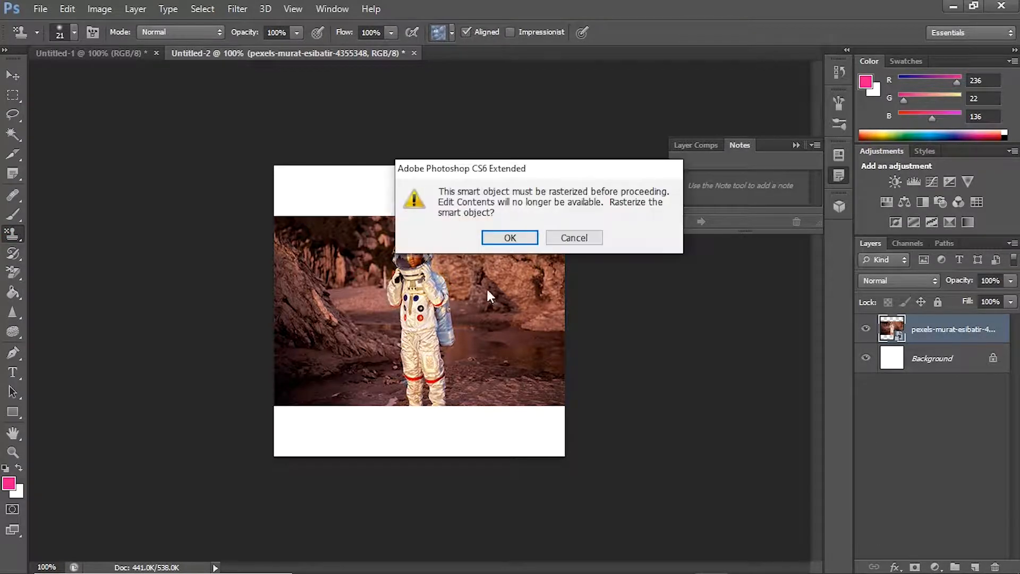
left_click(521, 238)
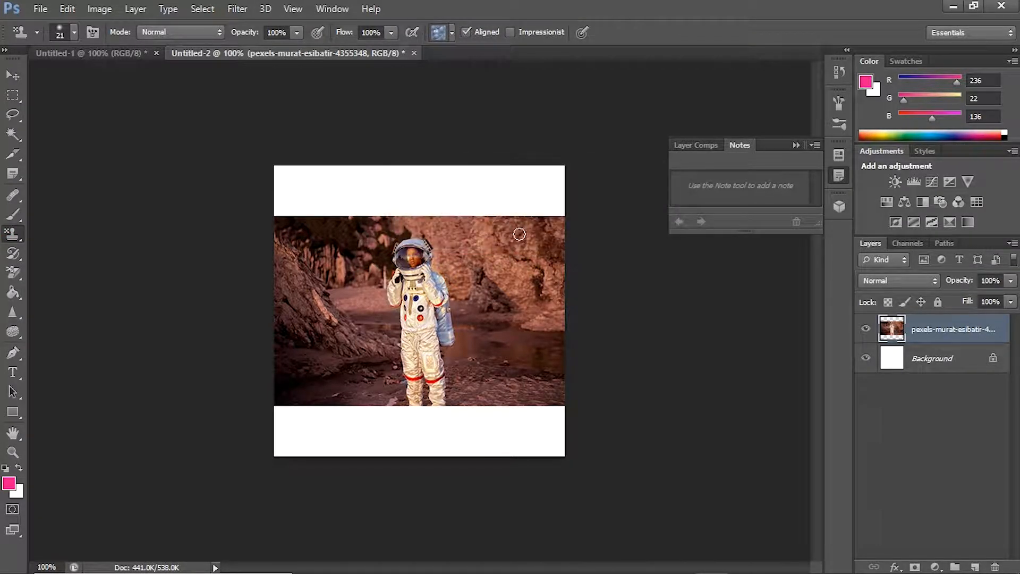
mouse_move(401, 276)
left_mouse_down()
mouse_move(431, 298)
mouse_move(279, 393)
mouse_move(570, 232)
mouse_move(303, 449)
mouse_move(556, 255)
mouse_move(558, 300)
mouse_move(415, 489)
mouse_move(481, 446)
mouse_move(590, 346)
mouse_move(569, 348)
mouse_move(572, 410)
mouse_move(594, 405)
mouse_move(592, 414)
mouse_move(547, 451)
mouse_move(358, 316)
mouse_move(386, 340)
mouse_move(292, 404)
mouse_move(319, 277)
mouse_move(452, 202)
mouse_move(327, 332)
mouse_move(510, 181)
mouse_move(531, 175)
mouse_move(552, 191)
mouse_move(276, 380)
mouse_move(298, 293)
mouse_move(455, 451)
mouse_move(484, 356)
mouse_move(445, 390)
left_mouse_up()
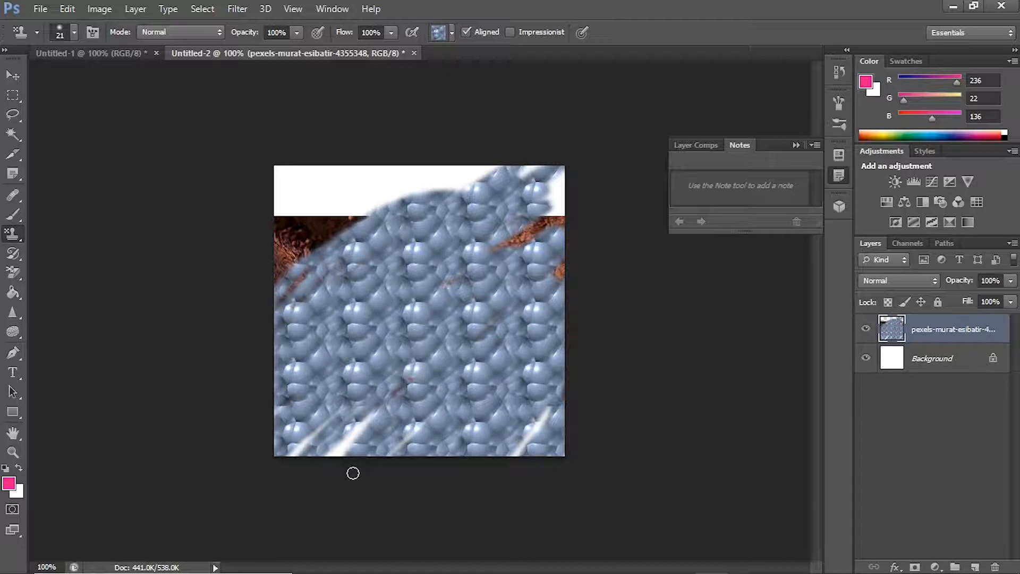
Step: Delete the pattern-covered astronaut layer
right_click(928, 333)
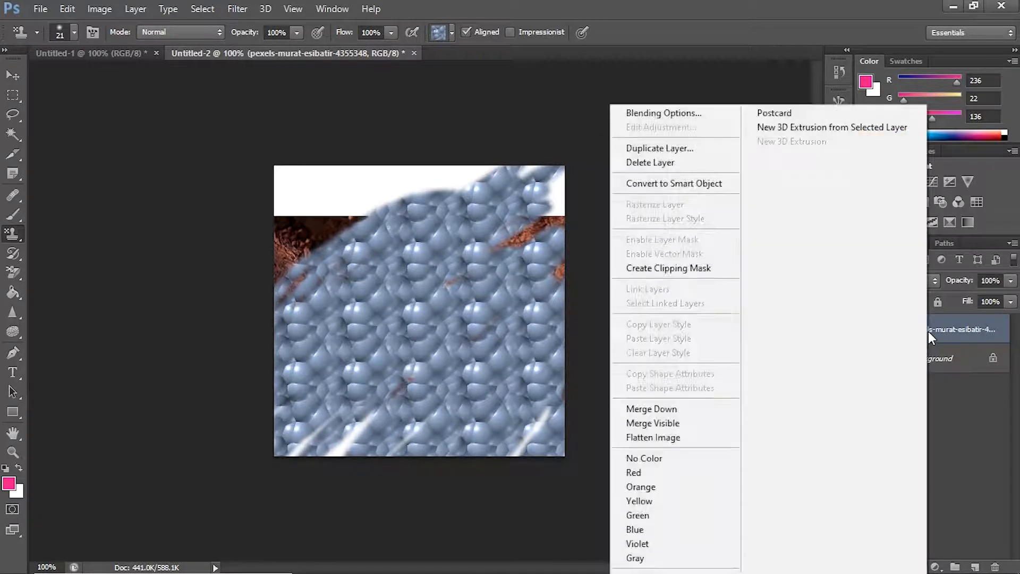
left_click(664, 165)
left_click(472, 228)
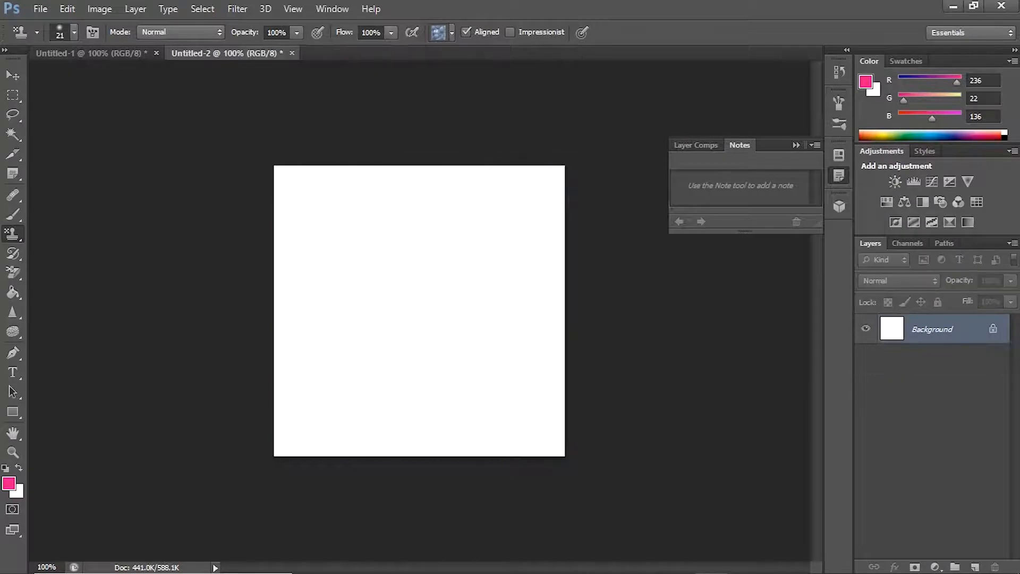
Step: Open the tractor photo pexels-john-lambeth-2255801.jpg from the Pictures folder as its own document
left_click(36, 8)
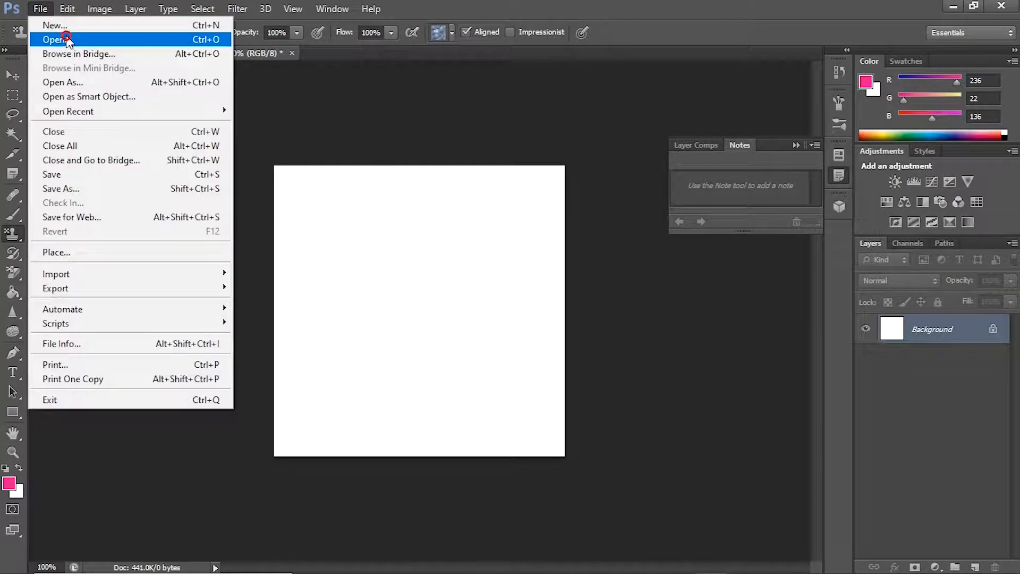
left_click(67, 39)
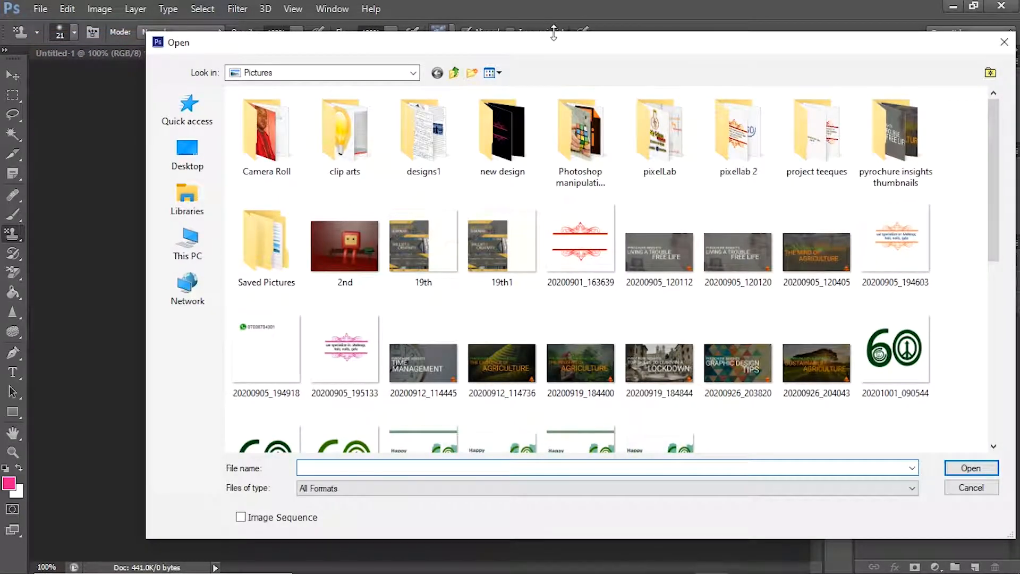
left_click_drag(992, 146, 985, 307)
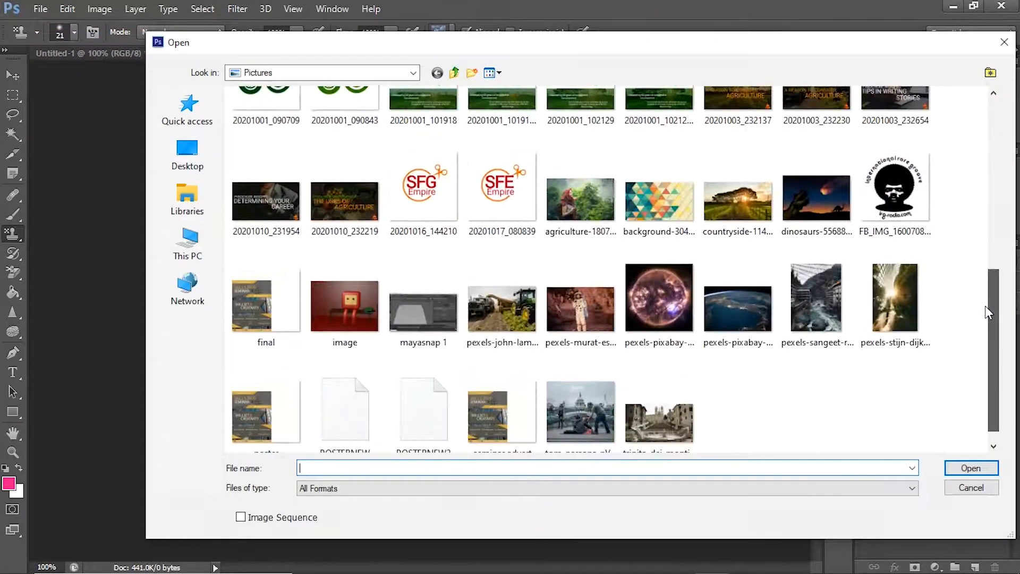
double_click(514, 311)
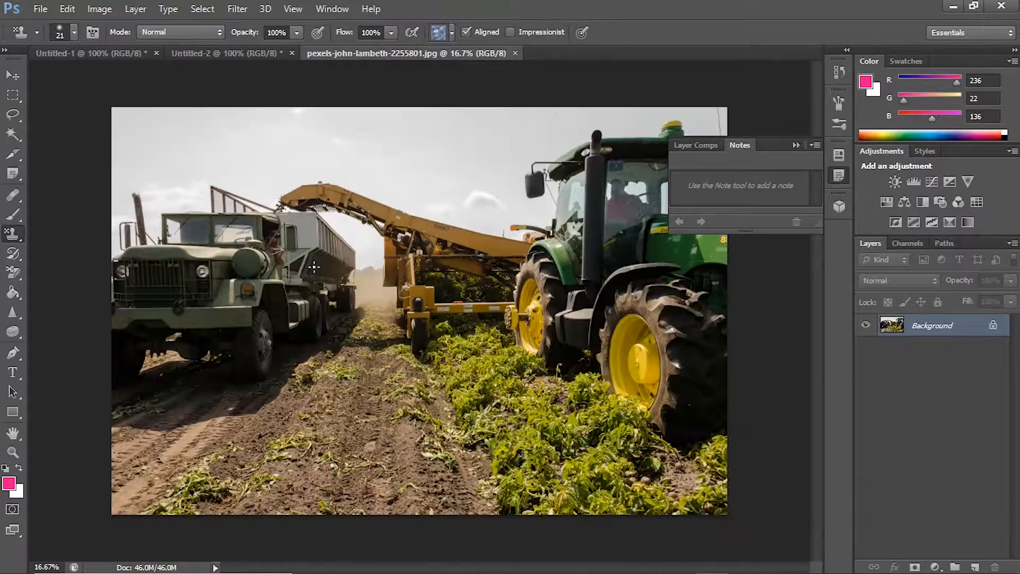
Step: Look through the Move, Magic Wand, History Brush and Background Eraser tools and their variants
left_click(13, 75)
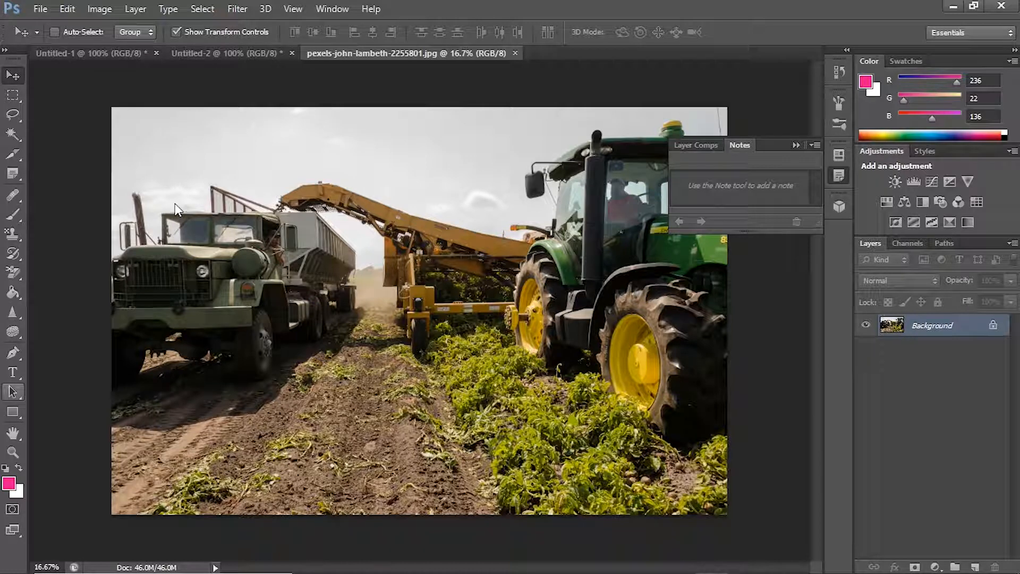
key("w")
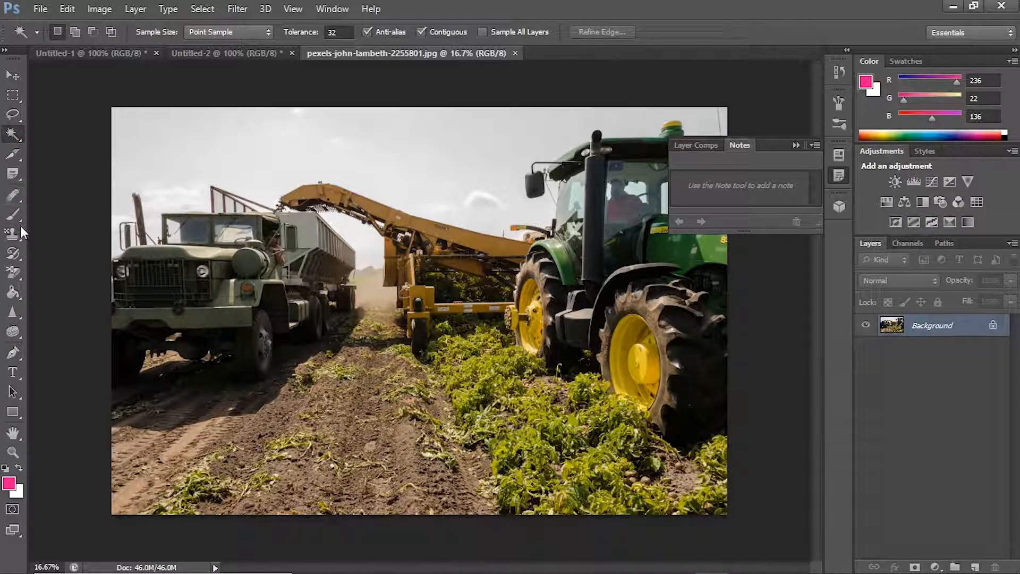
left_click(13, 254)
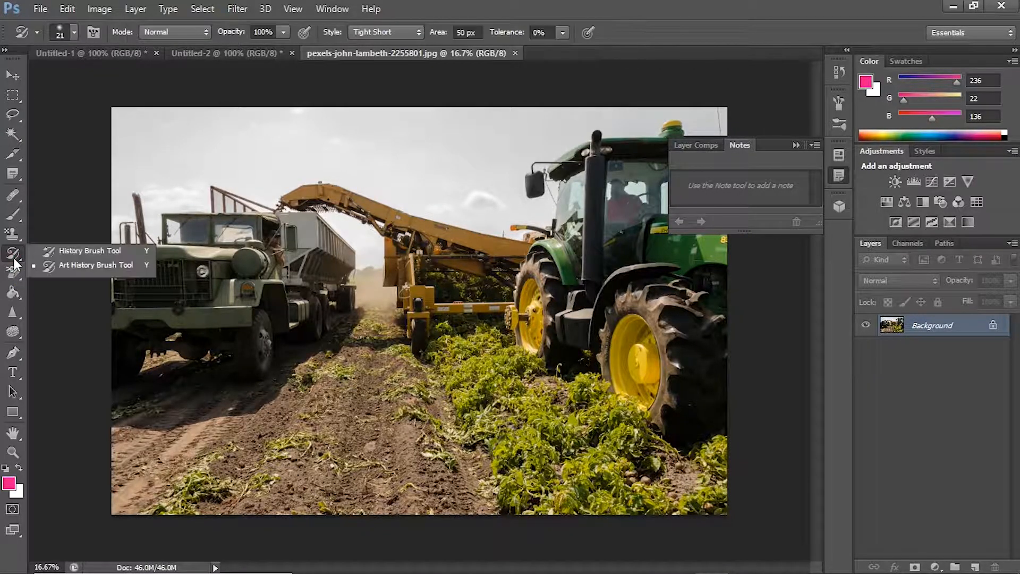
left_click(94, 248)
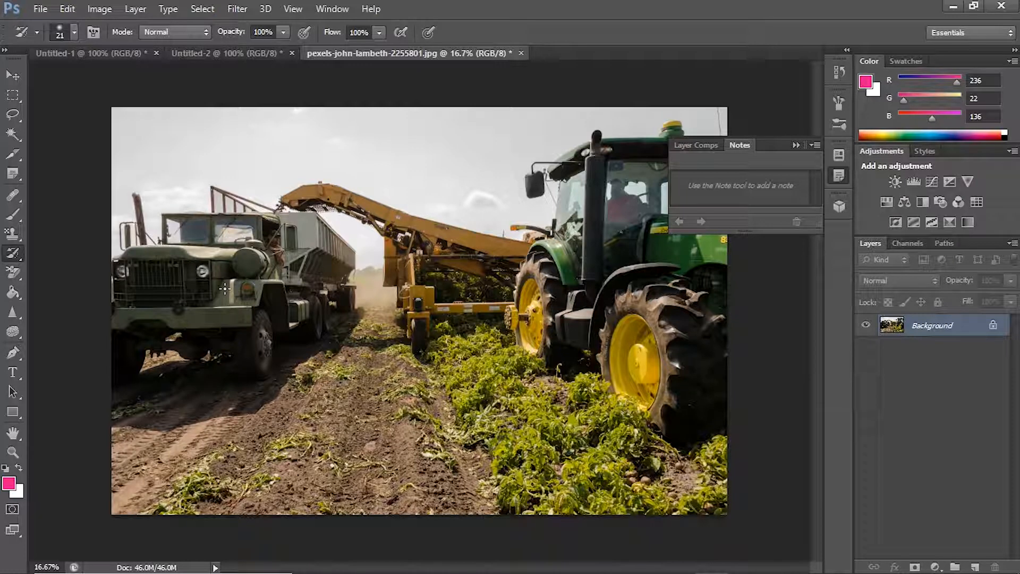
left_click(4, 278)
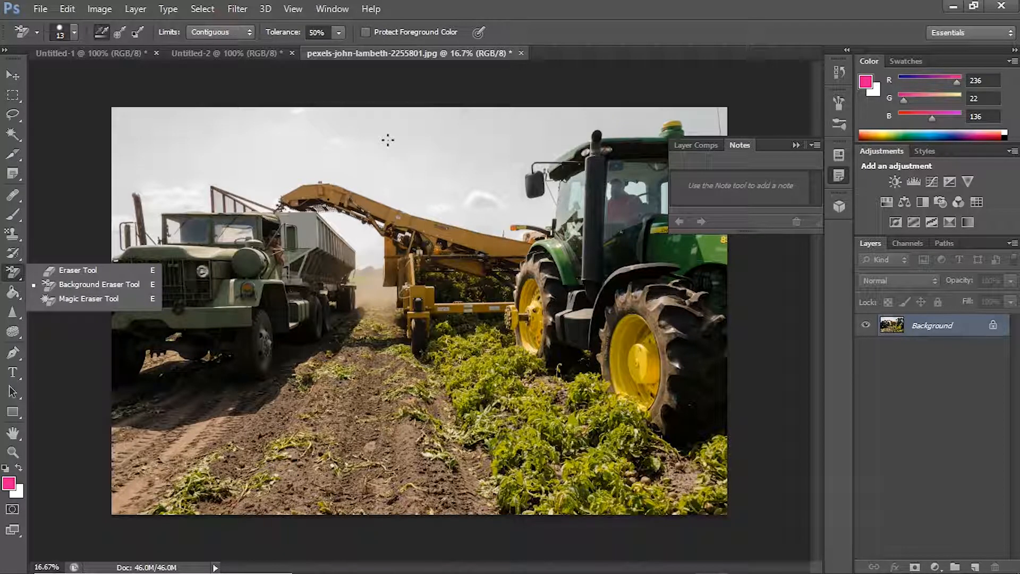
Step: Fill parts of the conveyor arm, the truck and the tractor's wheel hubs with the pink foreground color using the Paint Bucket tool
left_click(12, 294)
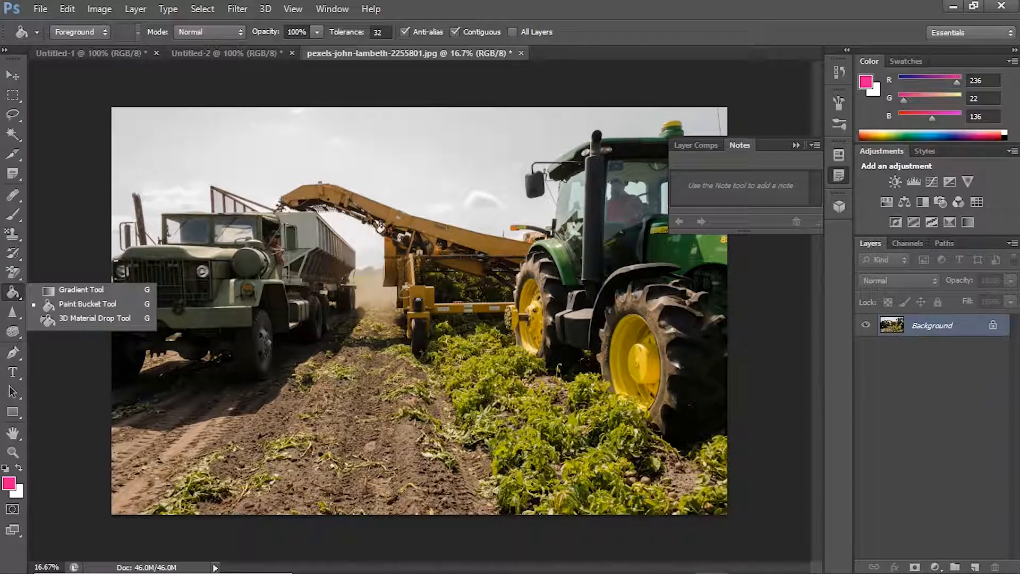
left_click(414, 234)
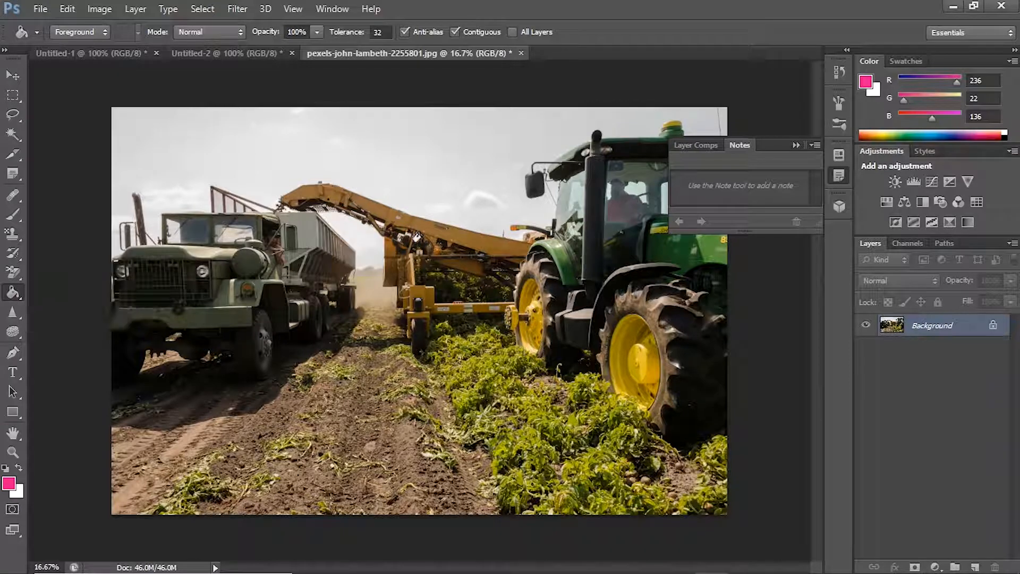
left_click(250, 276)
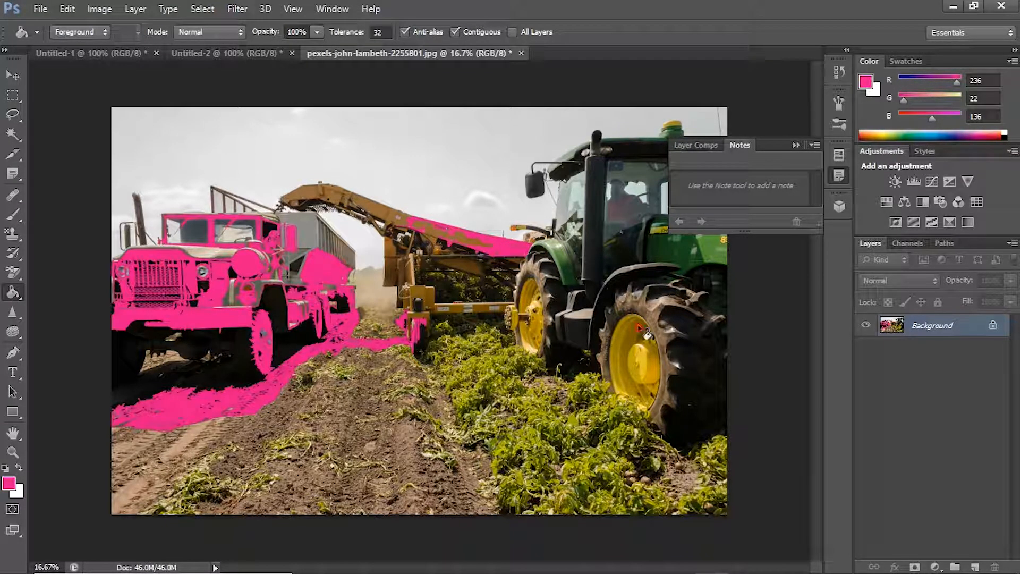
left_click(640, 342)
left_click(584, 314)
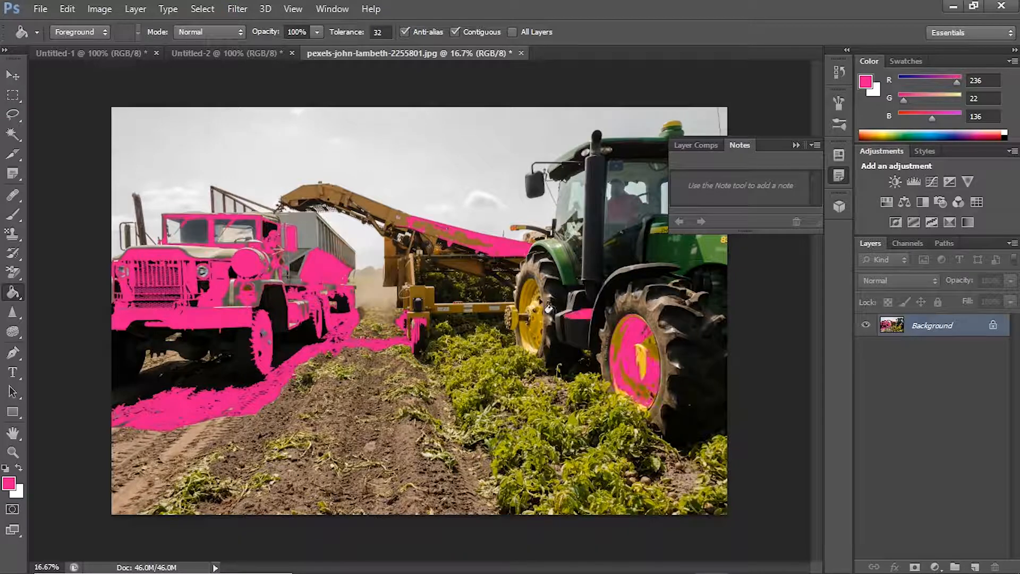
left_click(532, 329)
Step: Fill the tractor's cab and body, small patches of soil and the conveyor's support frame with pink
left_click(637, 231)
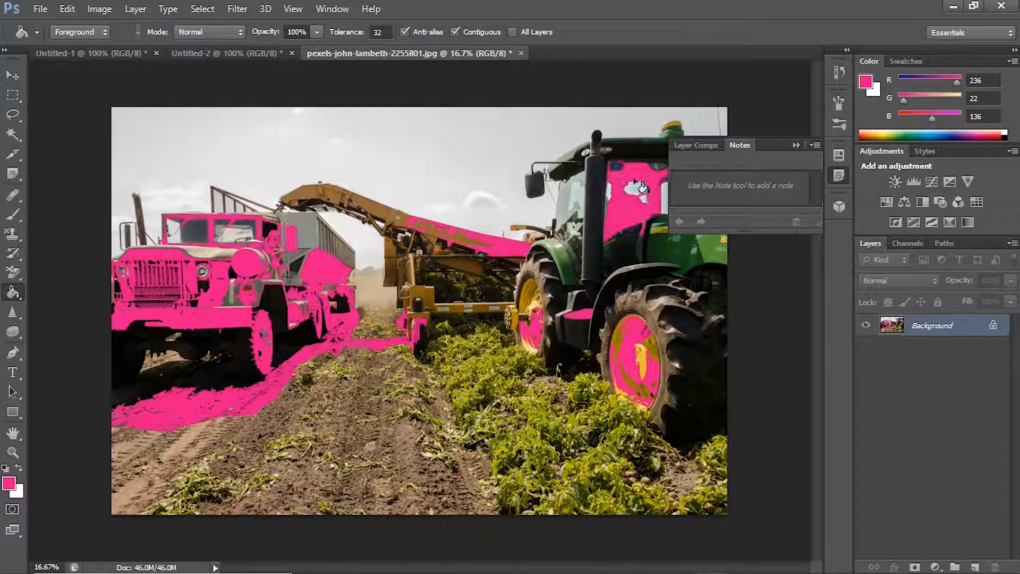
left_click(576, 196)
left_click(716, 285)
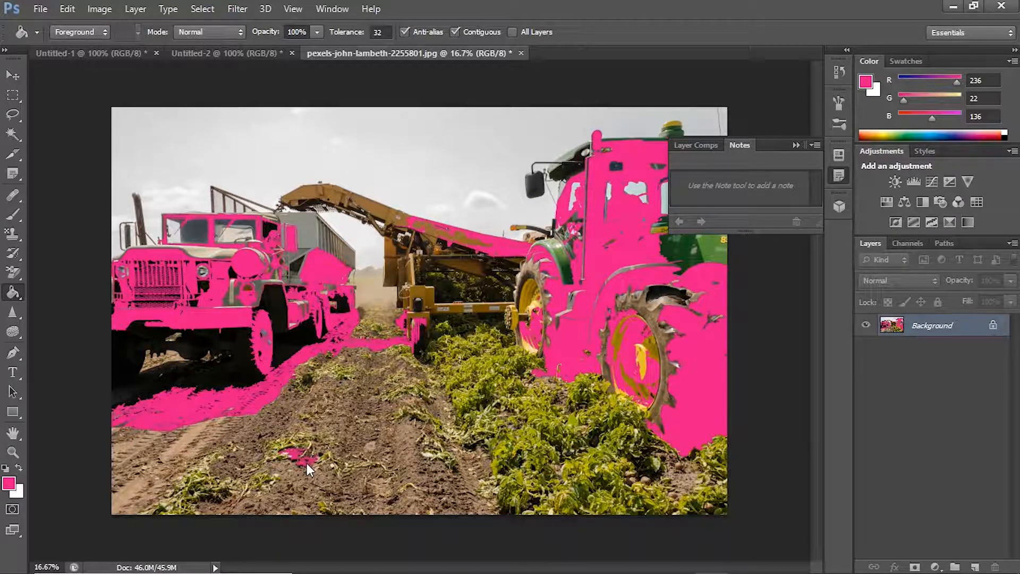
left_click(328, 399)
left_click(427, 301)
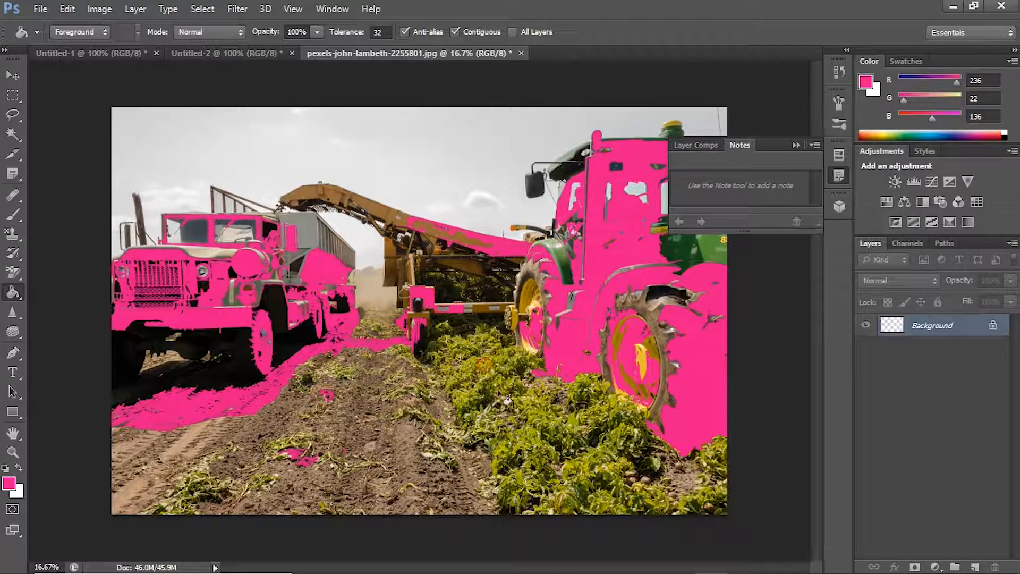
Step: Set the foreground color to orange (R 246, G 137, B 56) and fill several patches of the green crop with it
left_click(893, 134)
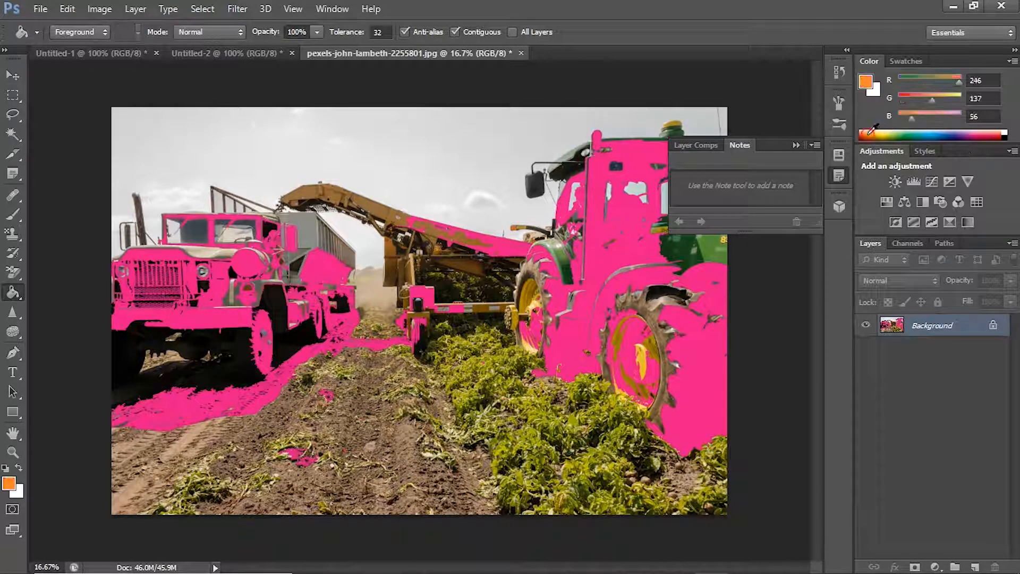
left_click(539, 467)
left_click(494, 411)
left_click(488, 391)
left_click(535, 414)
left_click(574, 433)
left_click(605, 418)
left_click(601, 483)
left_click(560, 499)
left_click(522, 460)
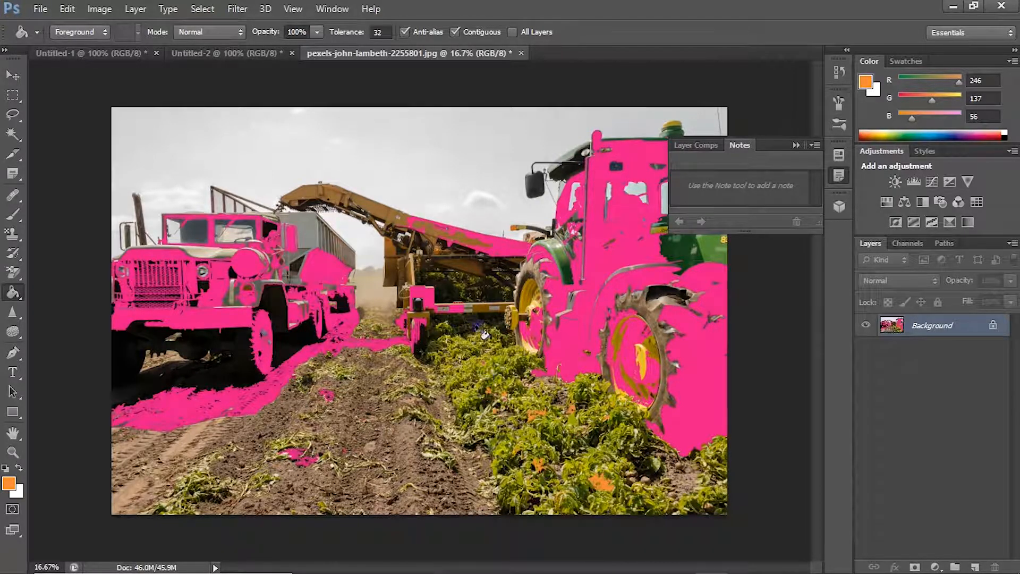
Step: Fill the area beneath the conveyor, the trailer's side and the dusty horizon with orange
left_click(478, 340)
left_click(441, 274)
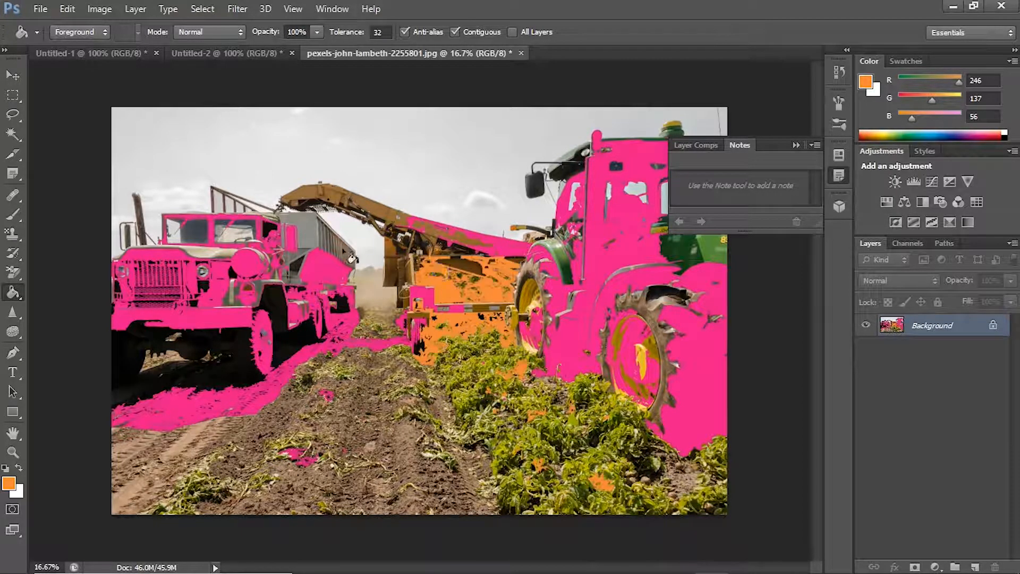
left_click(350, 255)
left_click(339, 303)
left_click(370, 287)
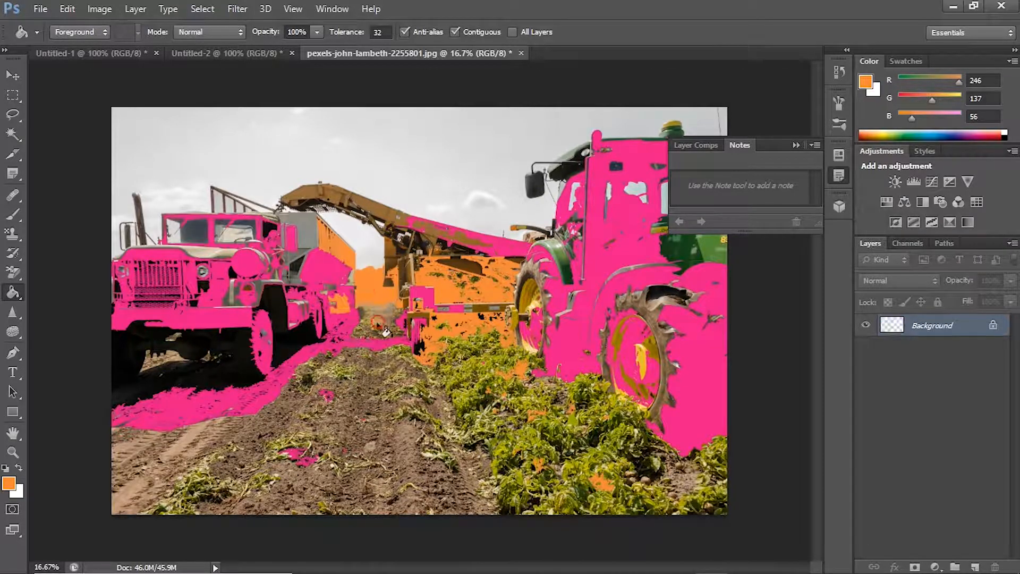
Step: Recolor the pink truck orange and fill patches of soil and the tire tracks beside it with orange
left_click(379, 344)
left_click(300, 457)
left_click(392, 470)
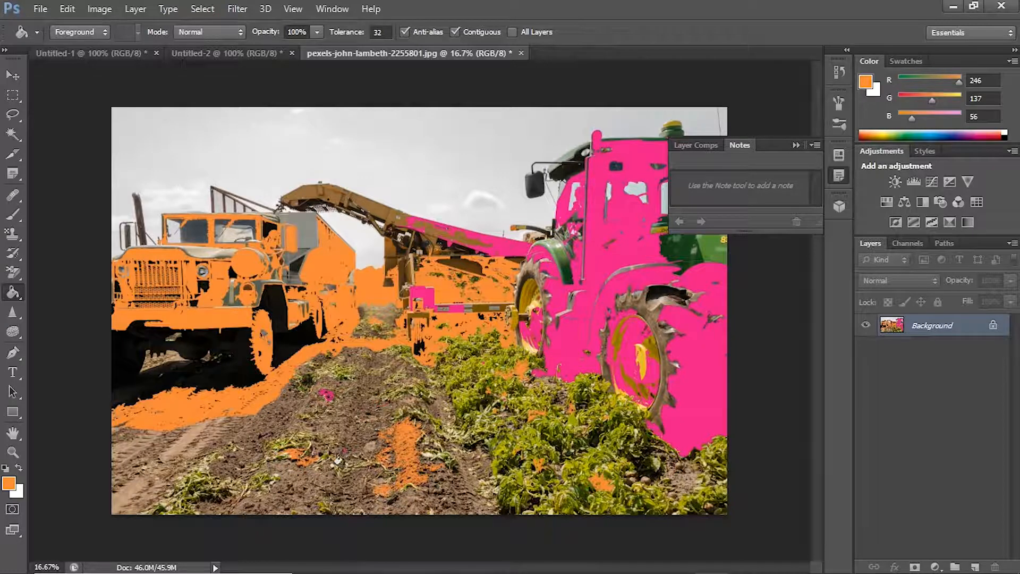
left_click(262, 464)
left_click(331, 439)
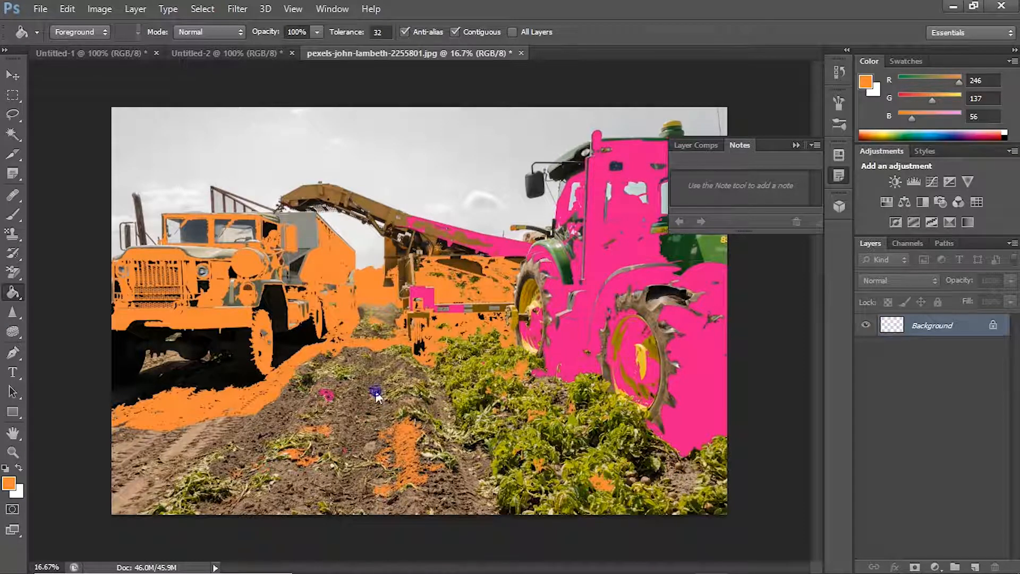
left_click(240, 458)
left_click(176, 475)
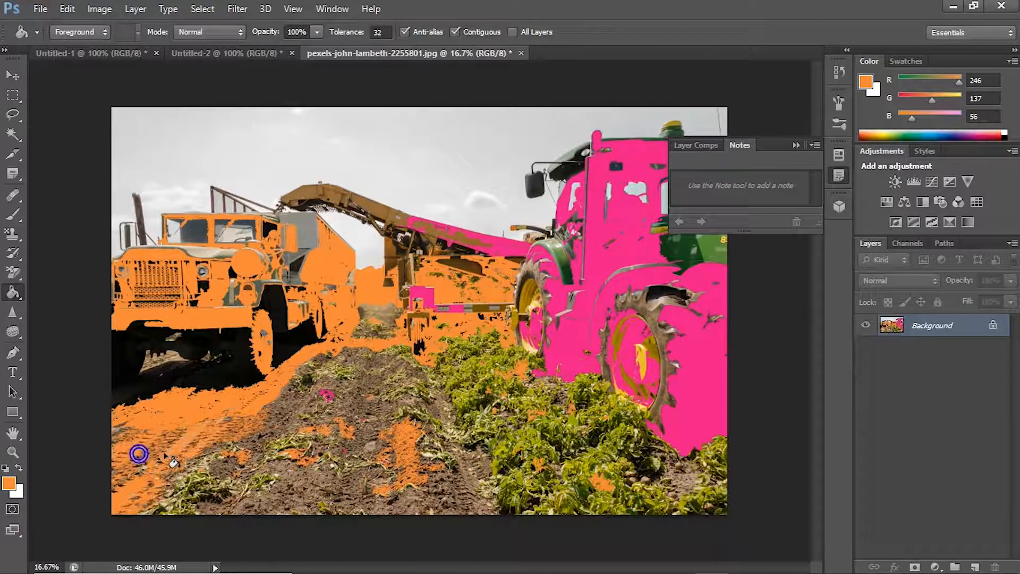
Step: Fill more small soil patches between the crop rows in the foreground with orange
left_click(372, 471)
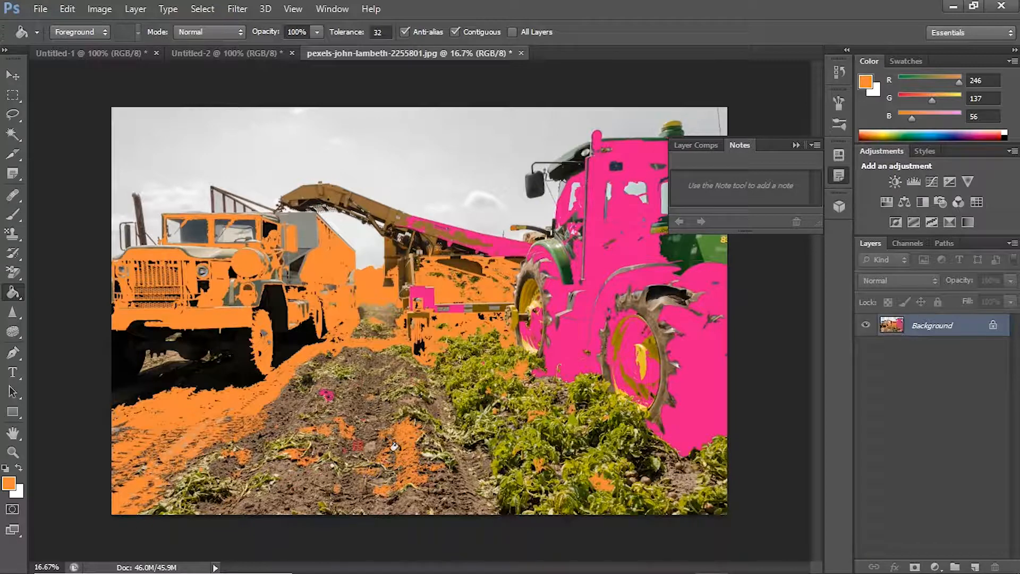
left_click(274, 502)
left_click(330, 467)
left_click(359, 378)
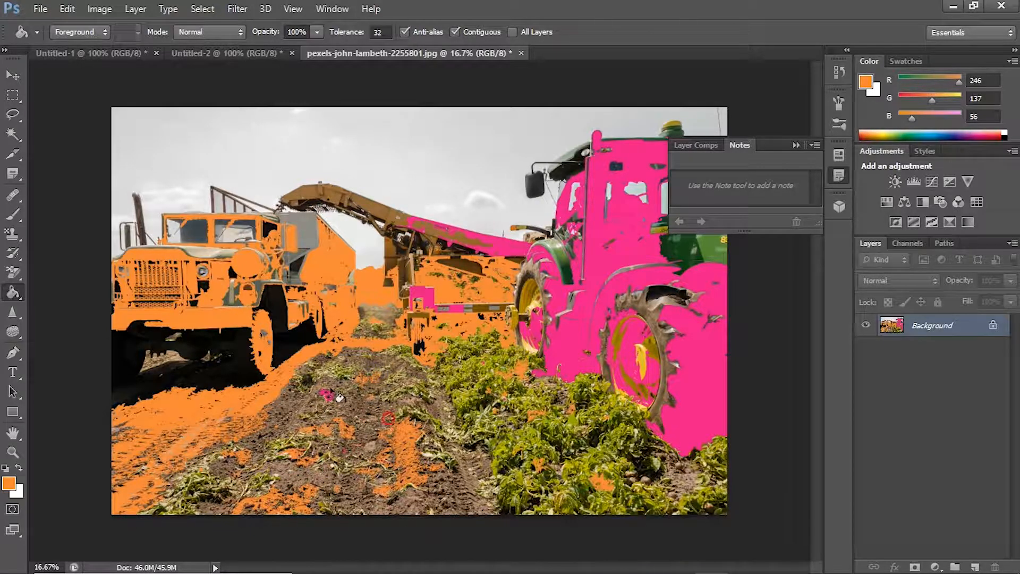
Step: Try filling the sky and conveyor arm with orange, and step back through the last three fills
left_click(409, 200)
left_click(510, 421)
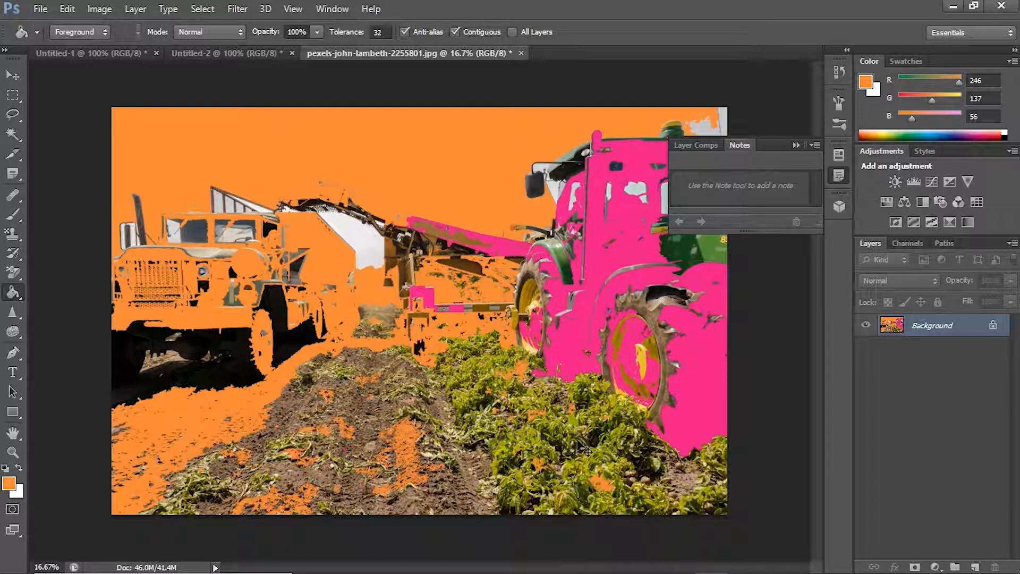
left_click(67, 9)
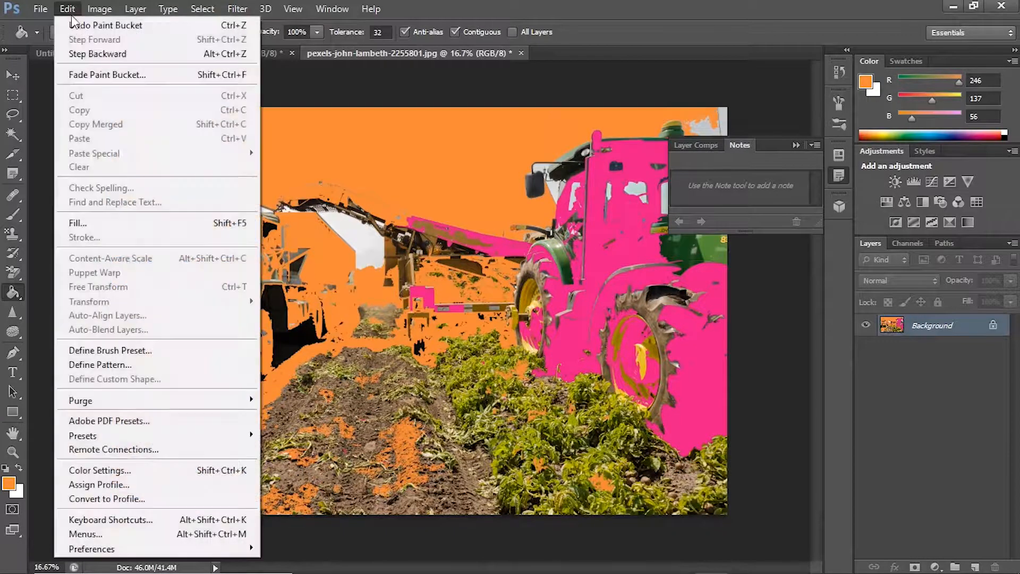
left_click(98, 58)
left_click(67, 9)
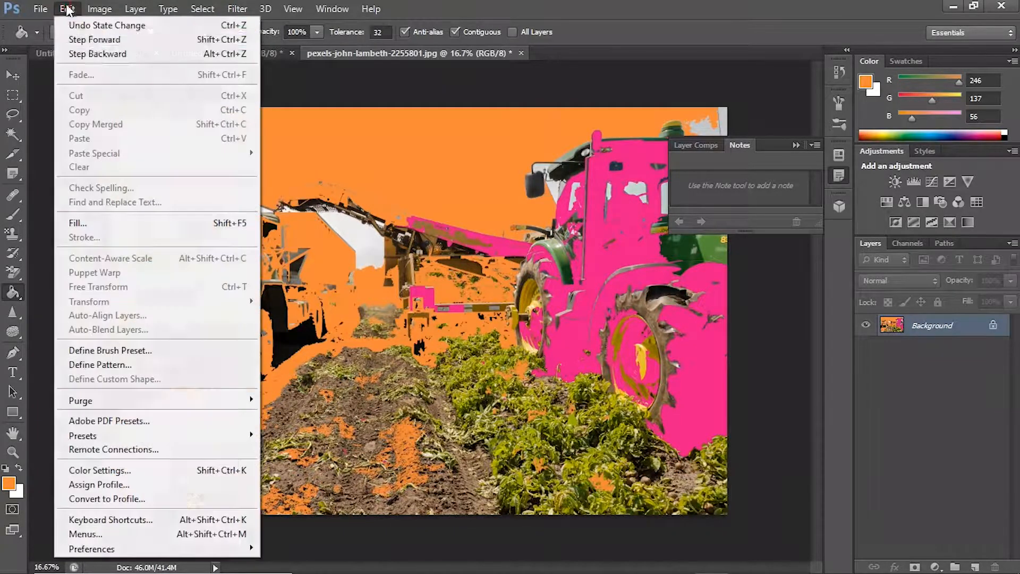
left_click(101, 58)
left_click(67, 9)
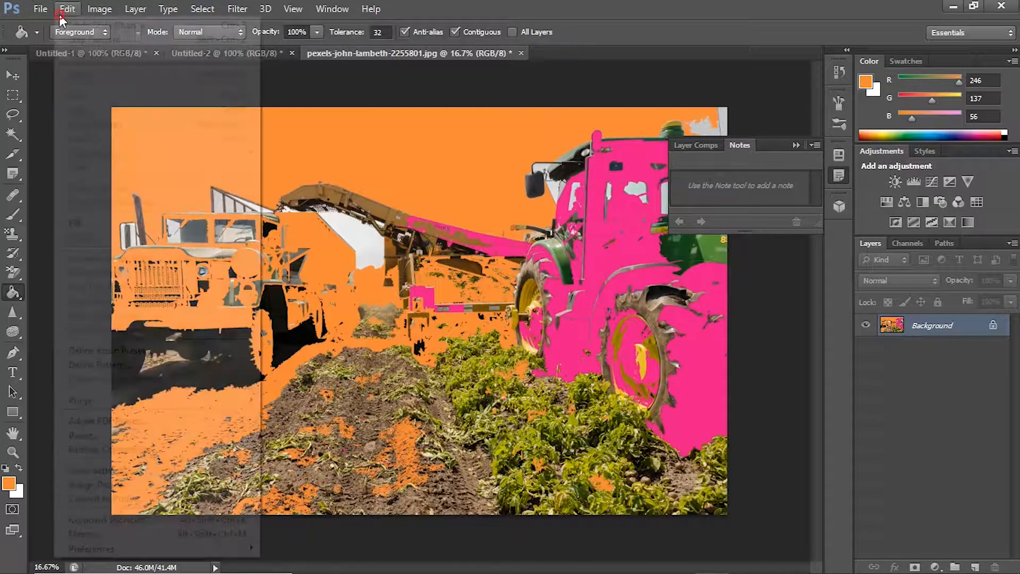
left_click(94, 58)
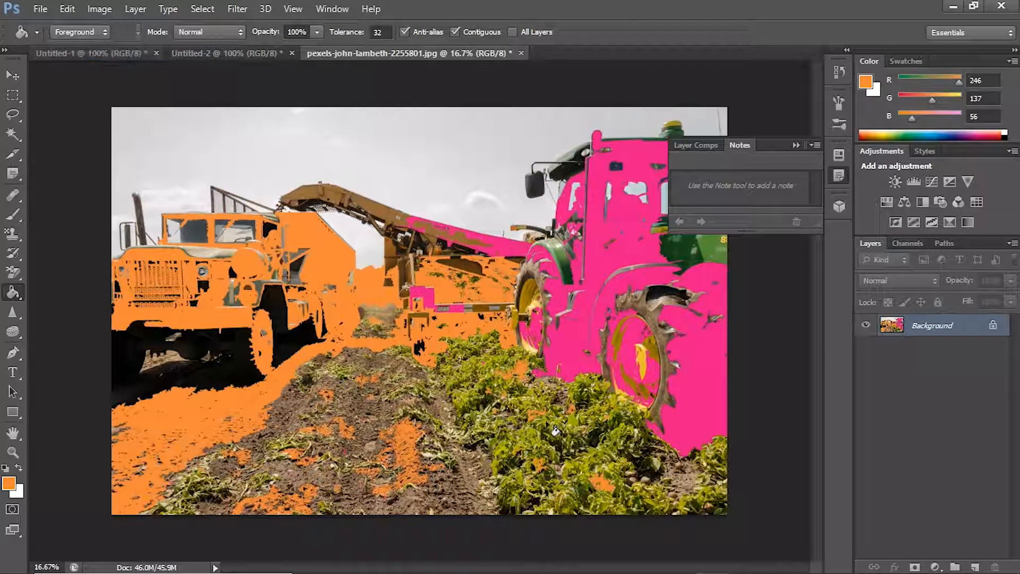
Step: Fill three more spots among the green plants near the tractor's rear wheel with orange
left_click(558, 449)
left_click(614, 445)
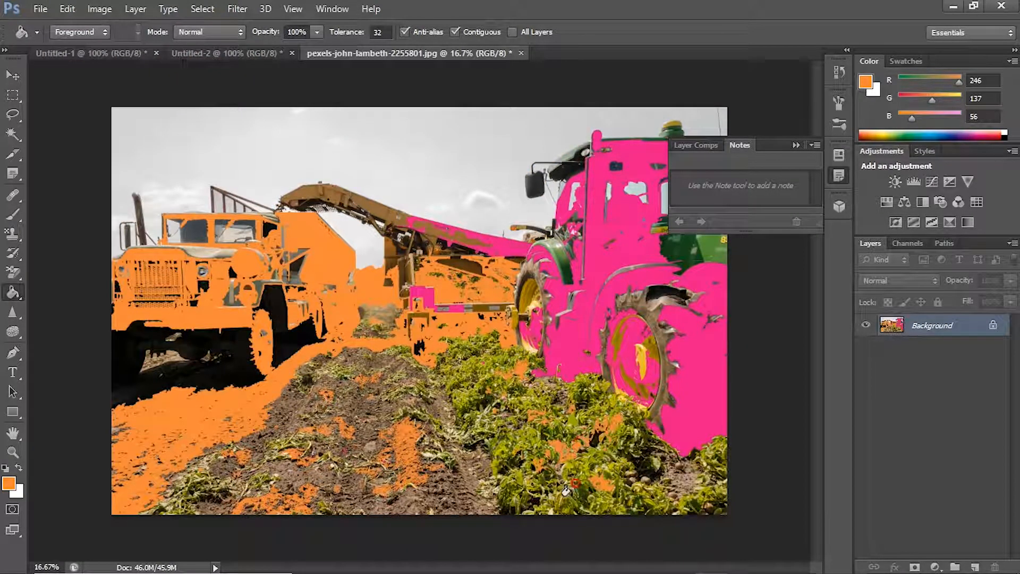
left_click(653, 496)
Step: Switch to the Blur tool and set its strength to 100%
left_click(16, 312)
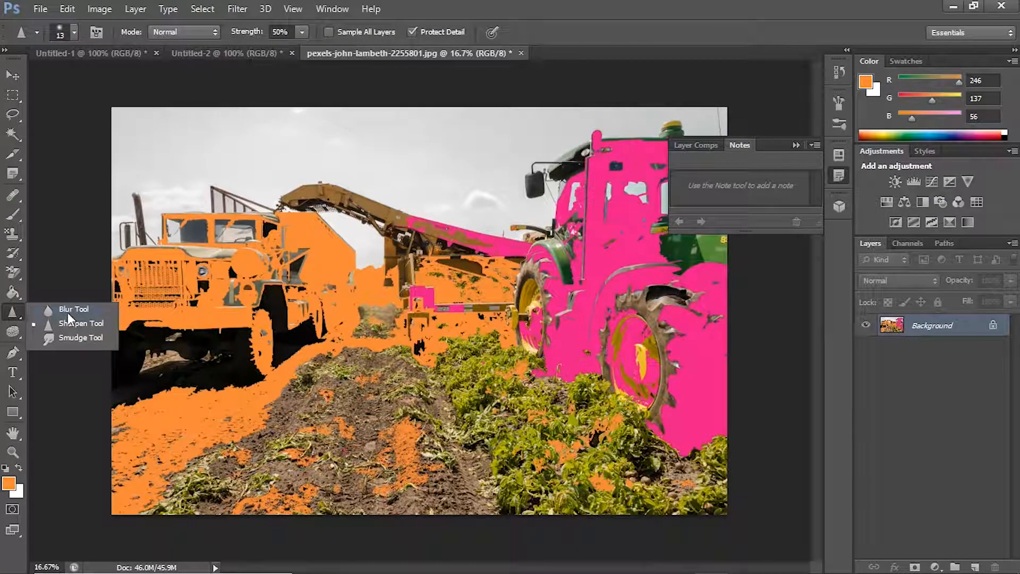
left_click(61, 310)
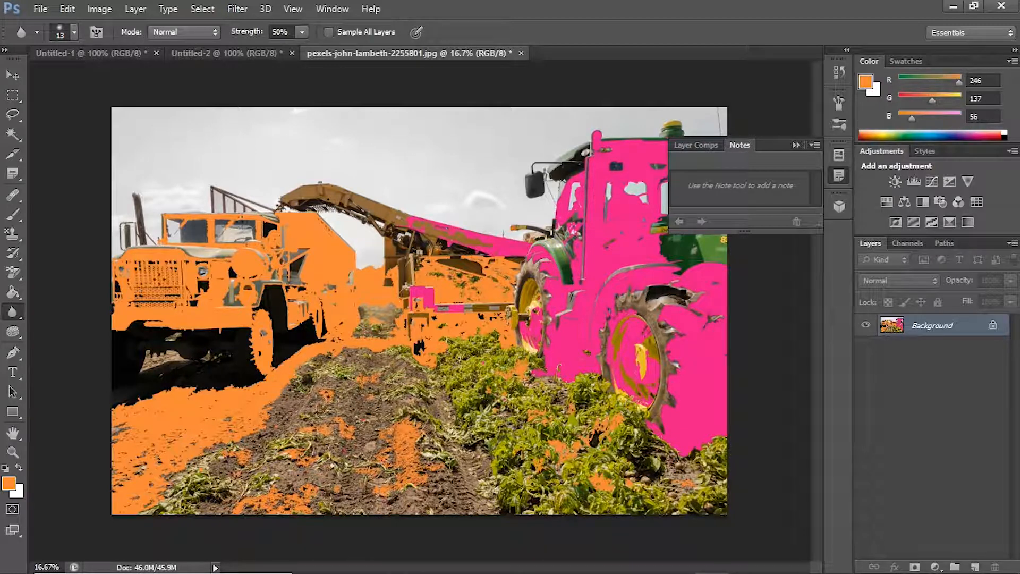
left_click(13, 314)
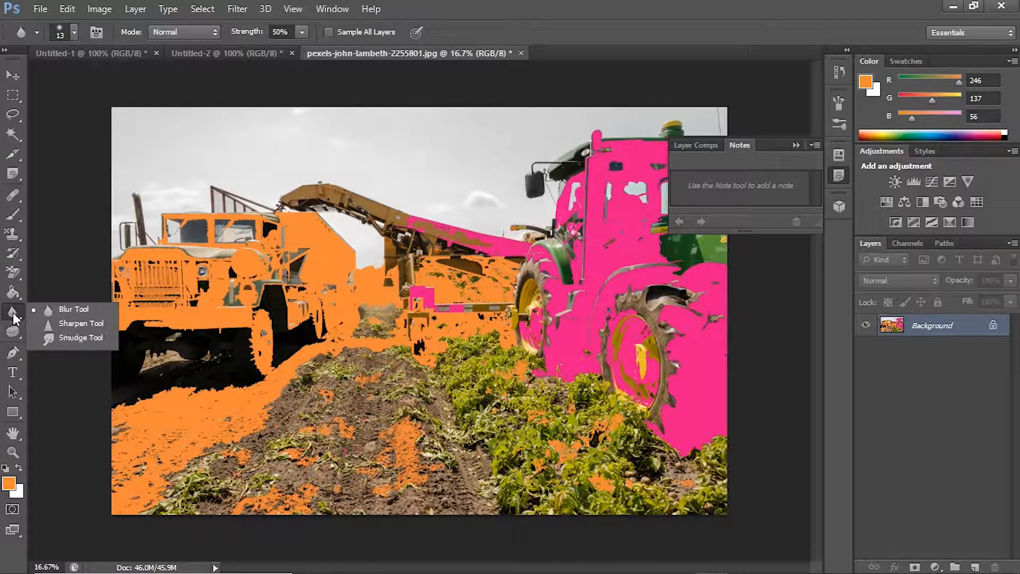
left_click(301, 34)
left_click_drag(302, 50, 352, 55)
left_click(282, 259)
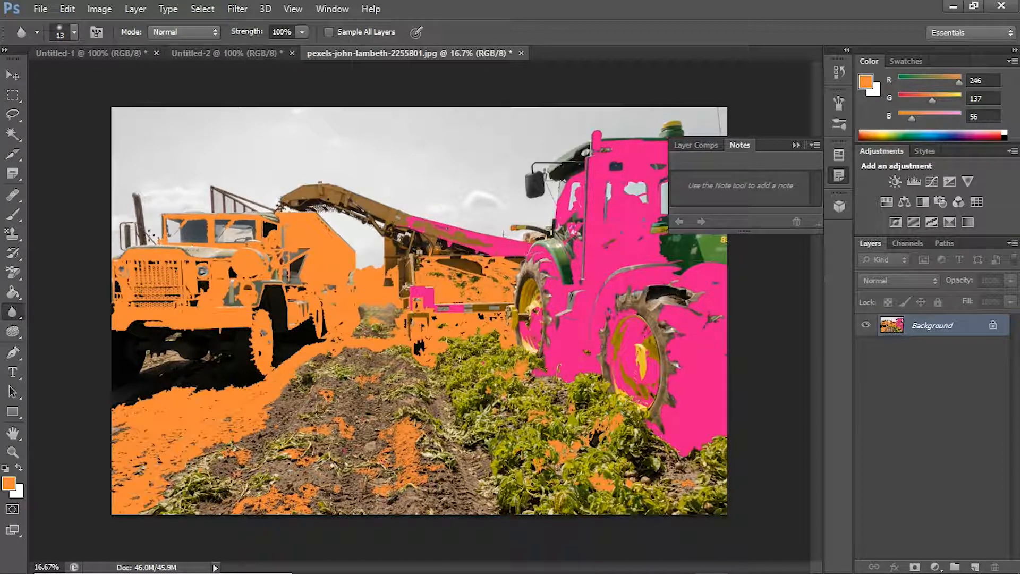
left_click(13, 314)
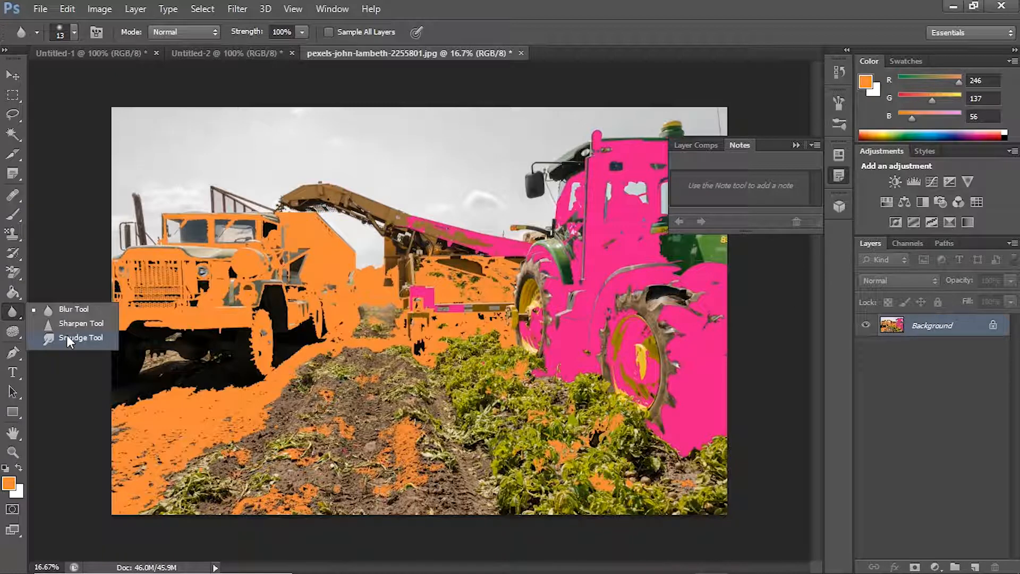
left_click(14, 334)
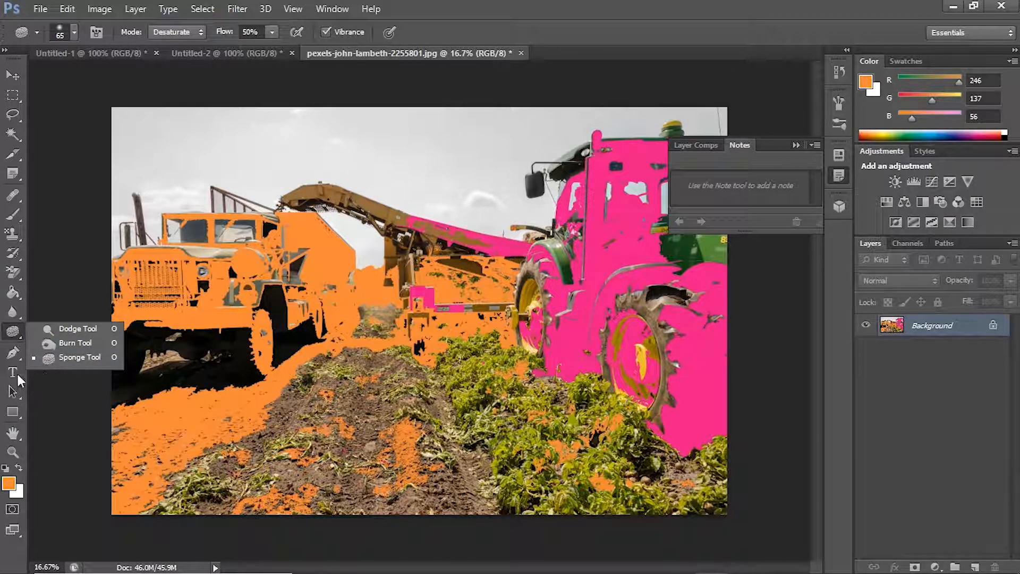
Step: Draw a closed, curved orange Pen tool shape, about 2738 by 1301 px, from the truck's front wheel to the tractor
left_click(12, 352)
left_click(239, 330)
left_click(438, 317)
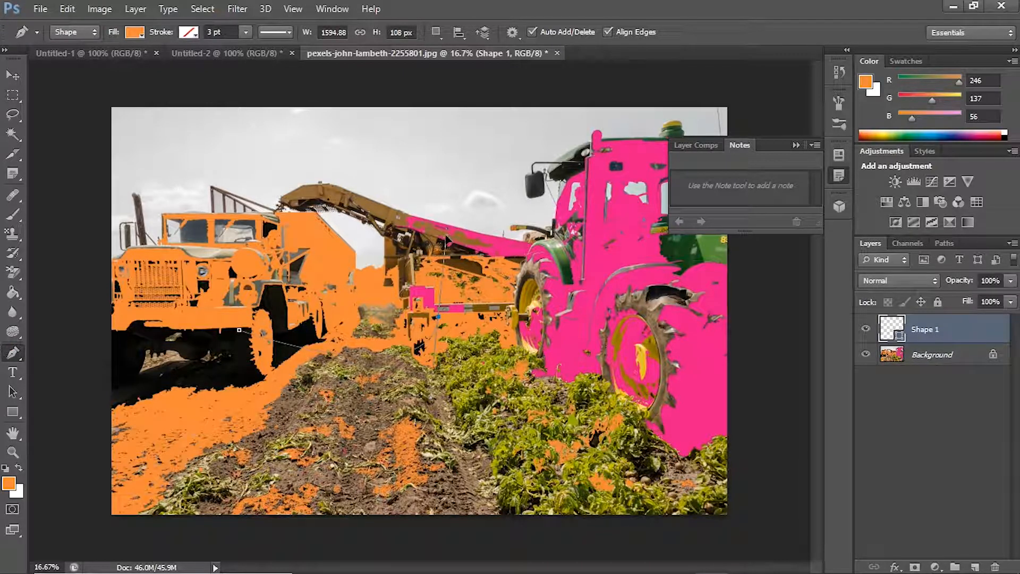
left_click_drag(446, 236, 448, 236)
left_click_drag(570, 245, 638, 323)
left_click_drag(460, 360, 531, 315)
left_click(239, 330)
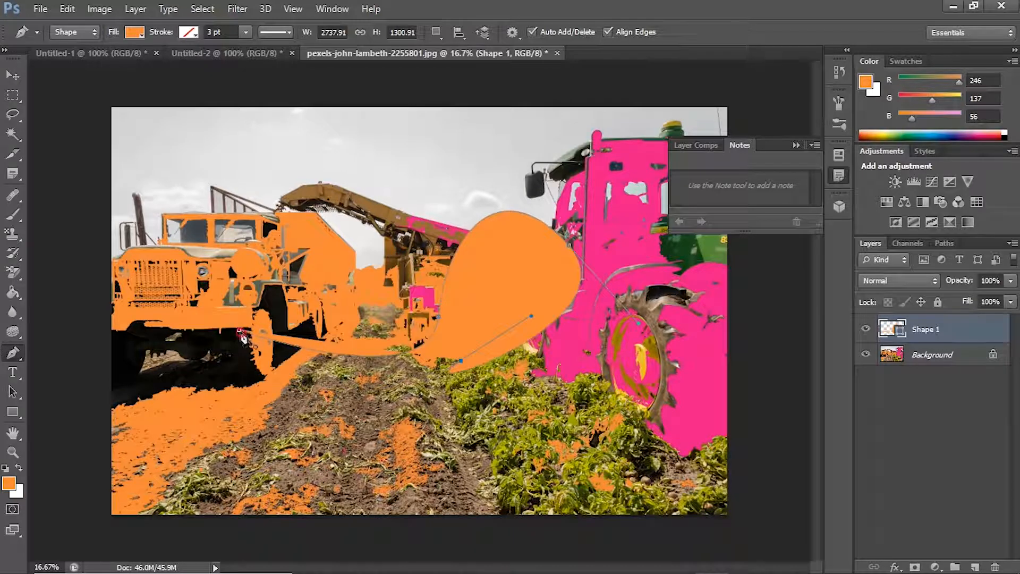
left_click(13, 76)
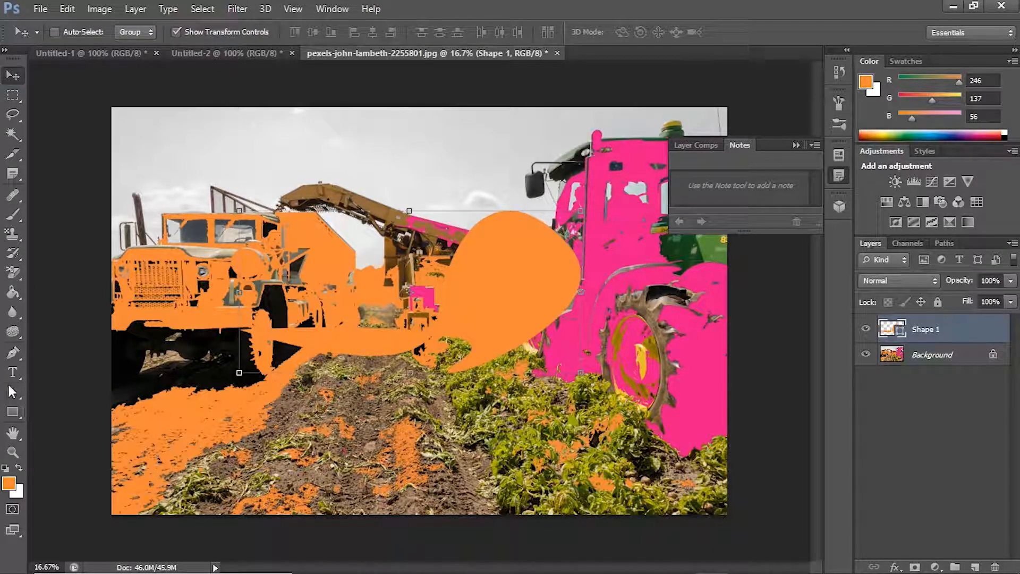
Step: Add an orange text layer reading "hi hello" near the truck's front wheel, setting the word "hello" at 72 pt
key("t")
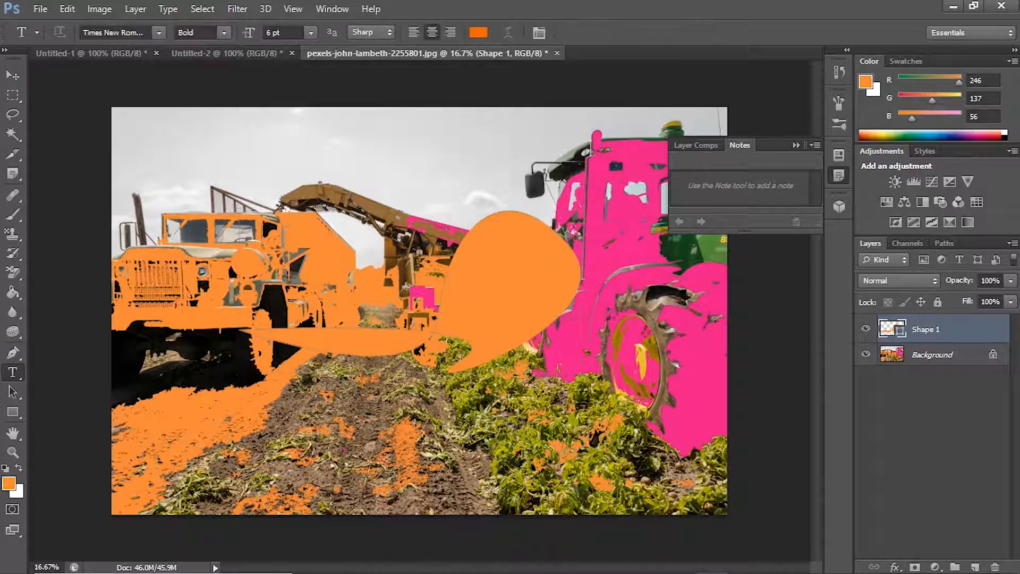
left_click(414, 403)
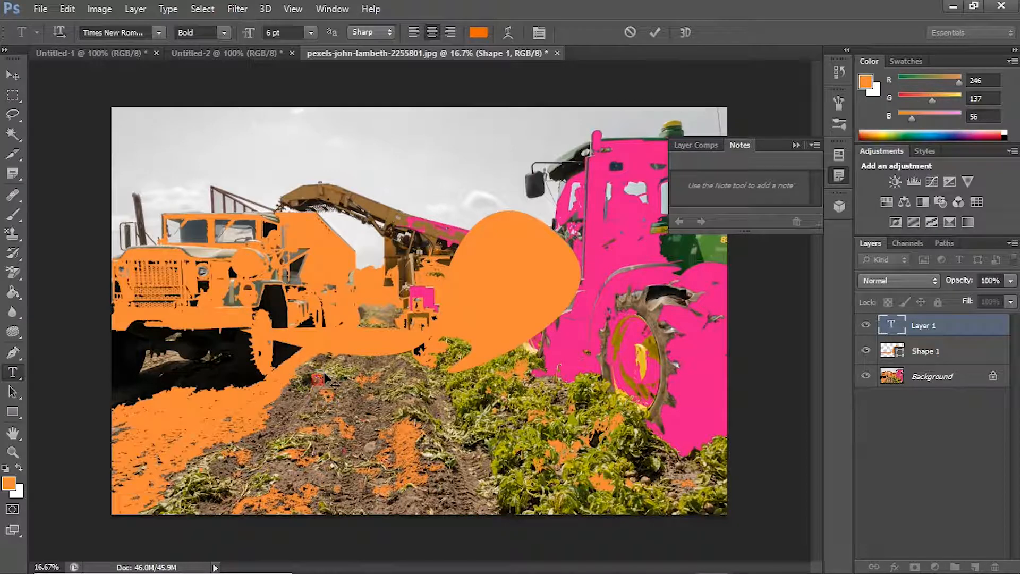
left_click(311, 33)
left_click(313, 238)
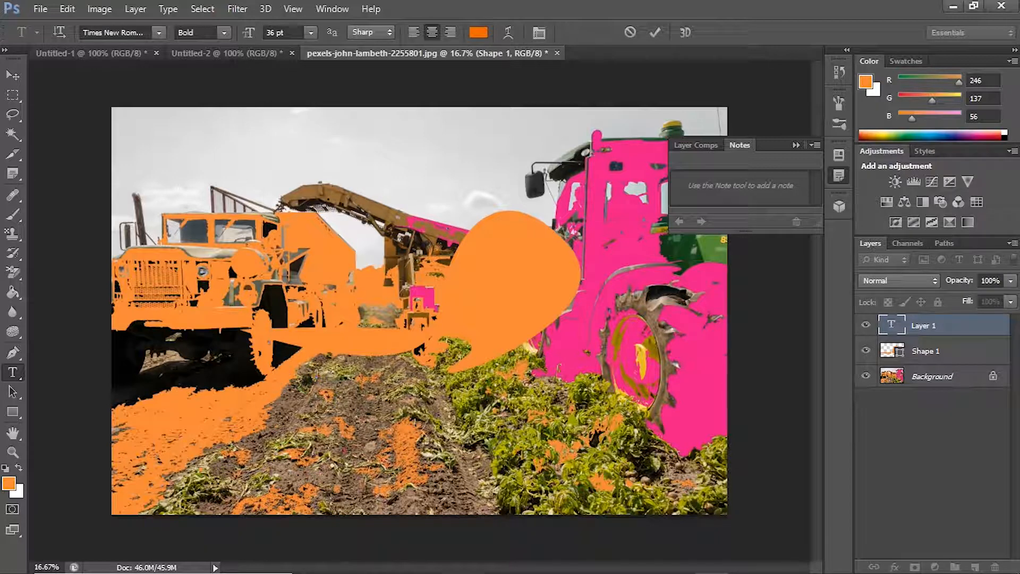
left_click_drag(330, 376, 314, 376)
left_click_drag(325, 378, 261, 379)
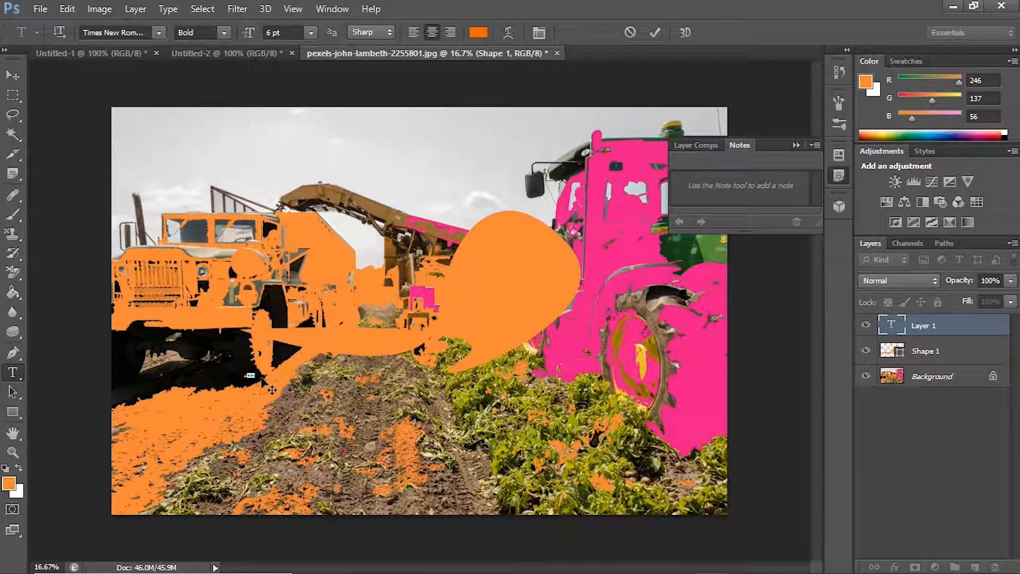
left_click(312, 33)
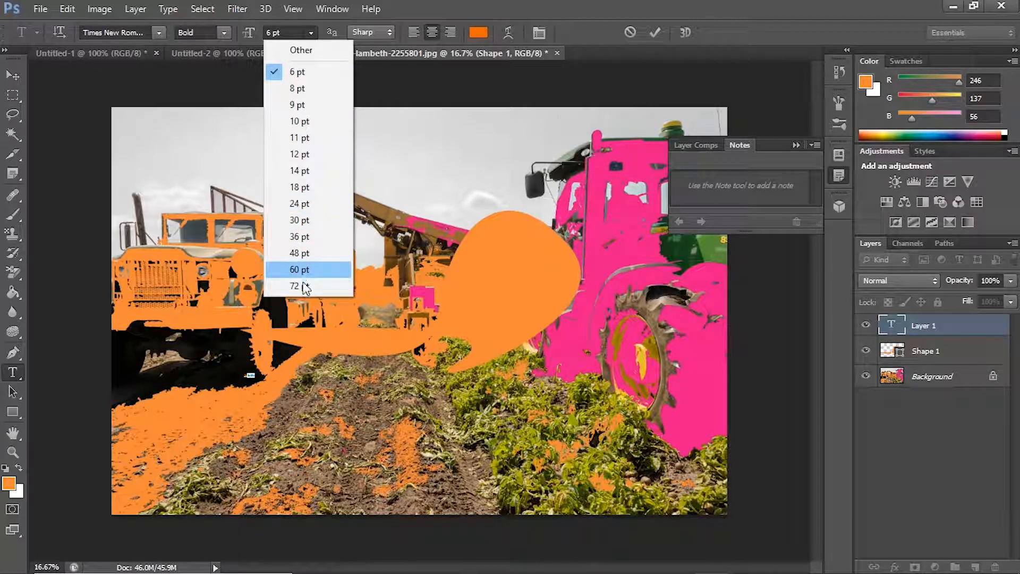
left_click(299, 286)
left_click(250, 376)
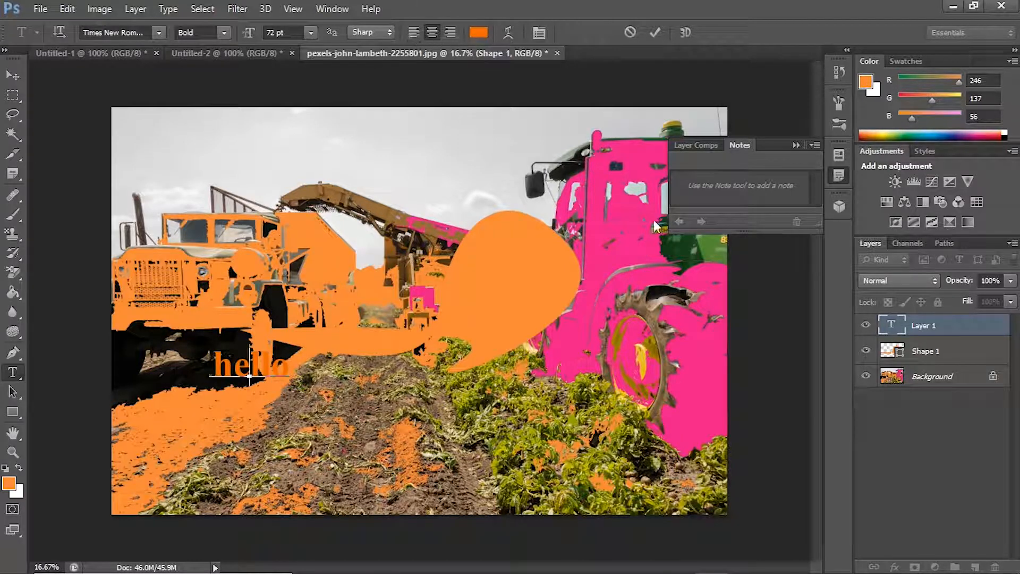
Step: Display the character formatting settings and commit the "hi hello" text
left_click(330, 11)
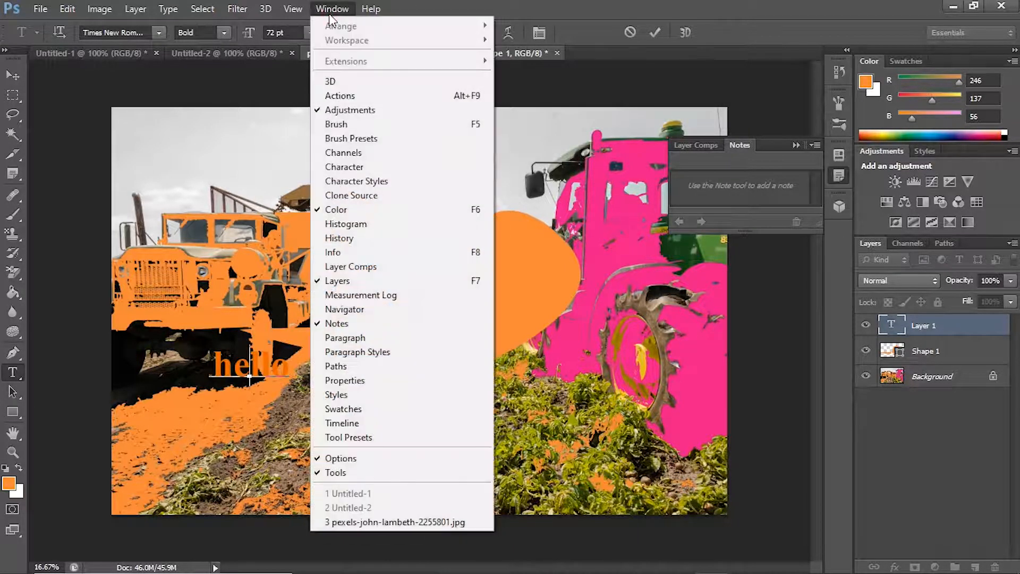
left_click(360, 168)
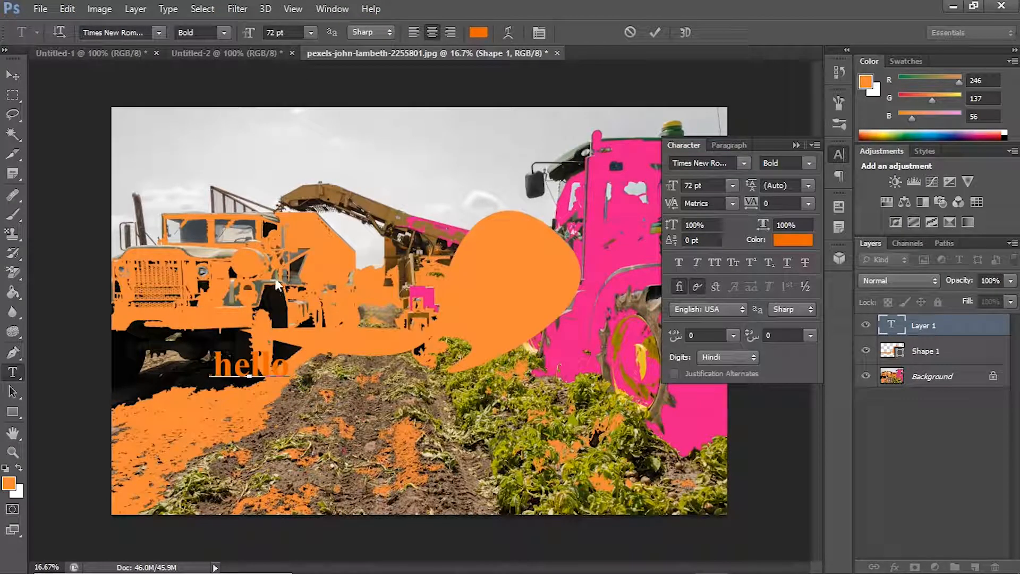
left_click(13, 393)
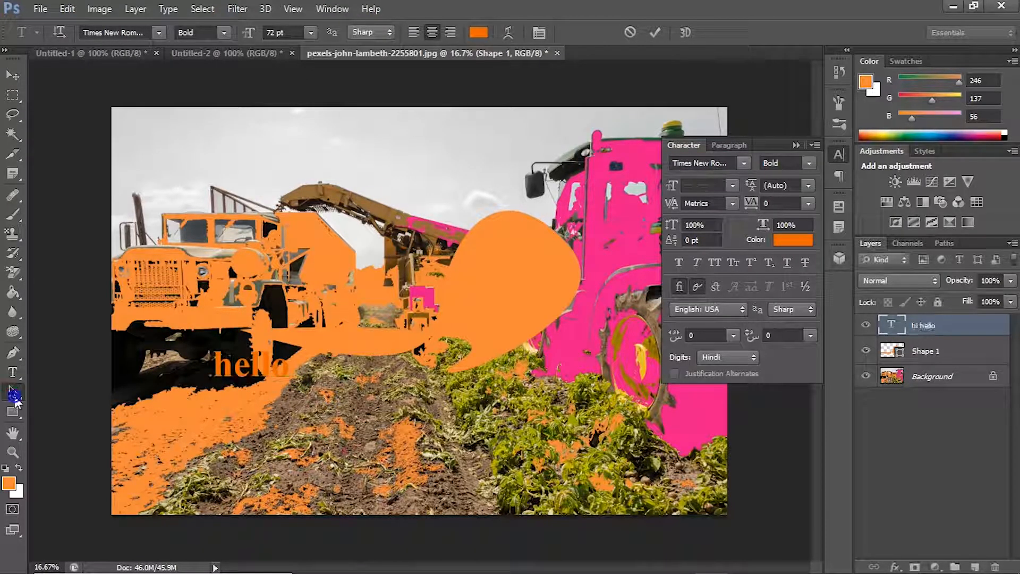
left_click(14, 397)
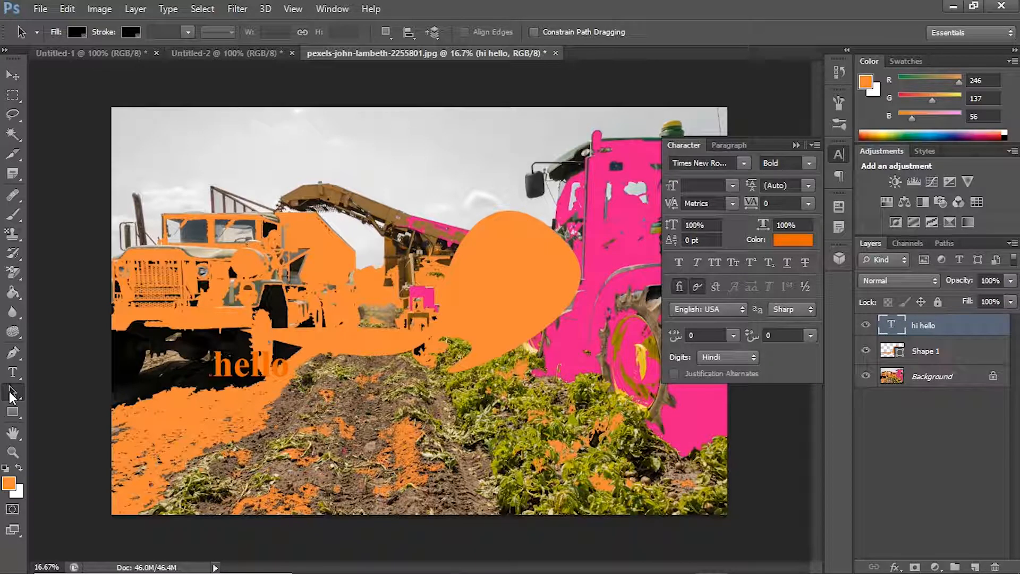
Step: Draw two orange rectangles: about 1626 by 912 px over the conveyor arm and about 1117 by 234 px above the truck
left_click(13, 418)
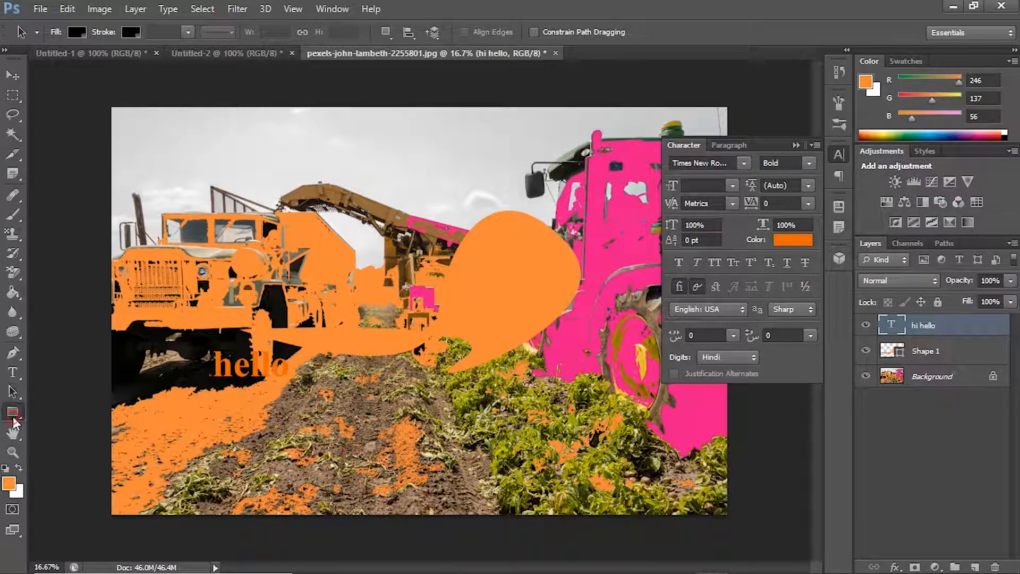
mouse_move(326, 159)
left_mouse_down()
mouse_move(482, 158)
mouse_move(529, 273)
left_mouse_up()
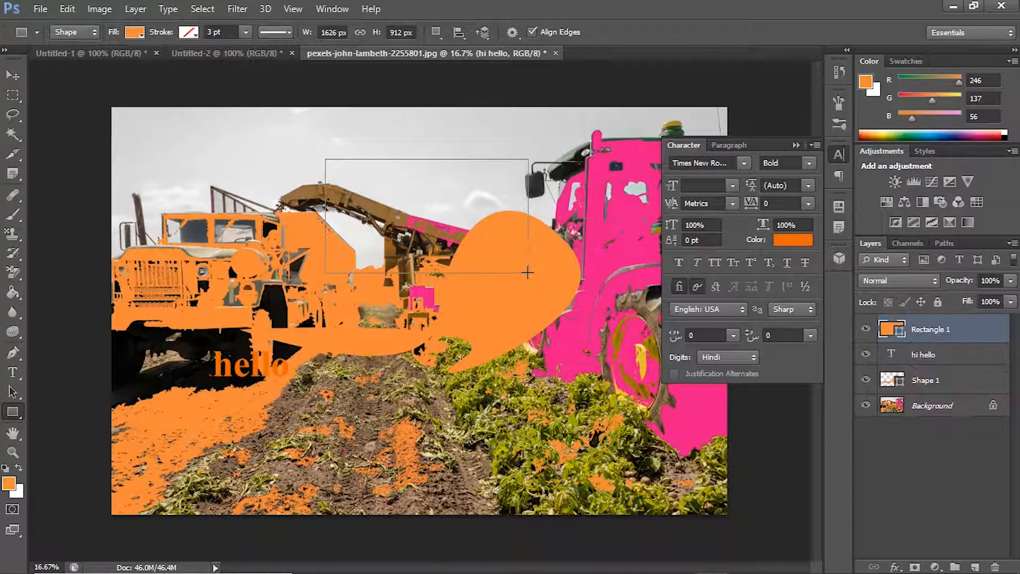
left_click_drag(124, 180, 263, 208)
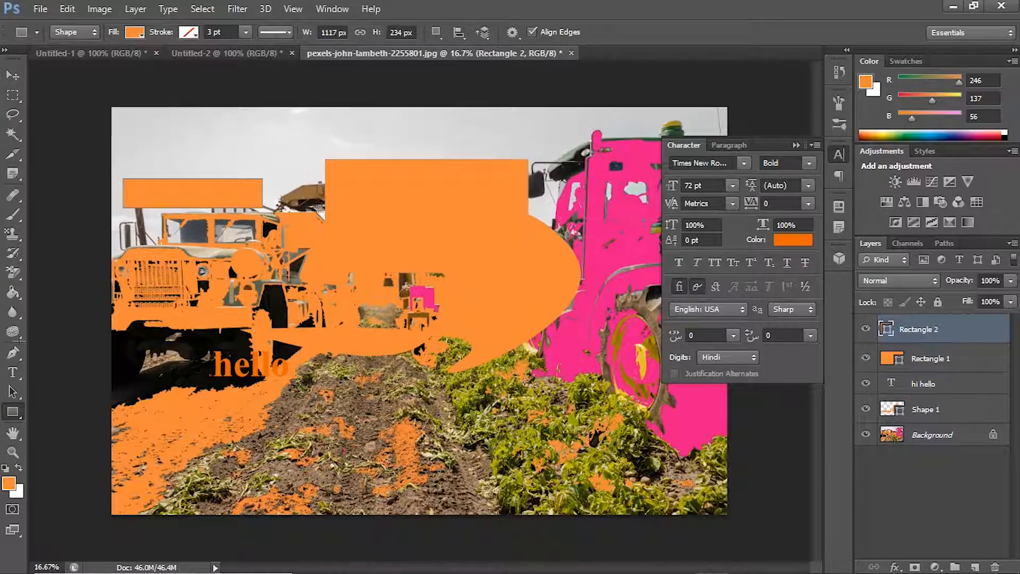
Step: Draw an orange ellipse, about 853 by 600 px, on the soil rows below the Pen shape
right_click(15, 416)
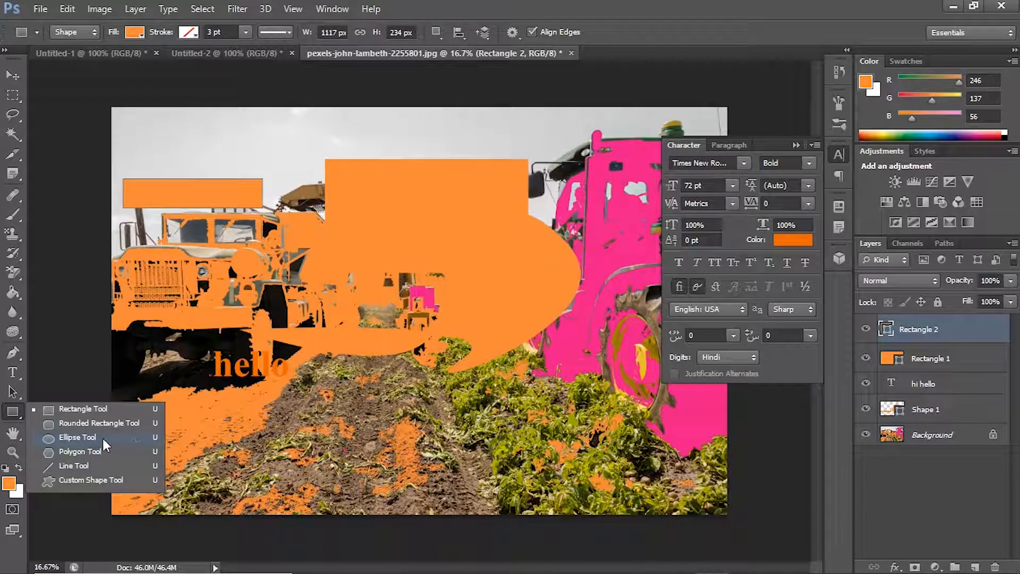
left_click(77, 437)
left_click_drag(307, 359, 413, 433)
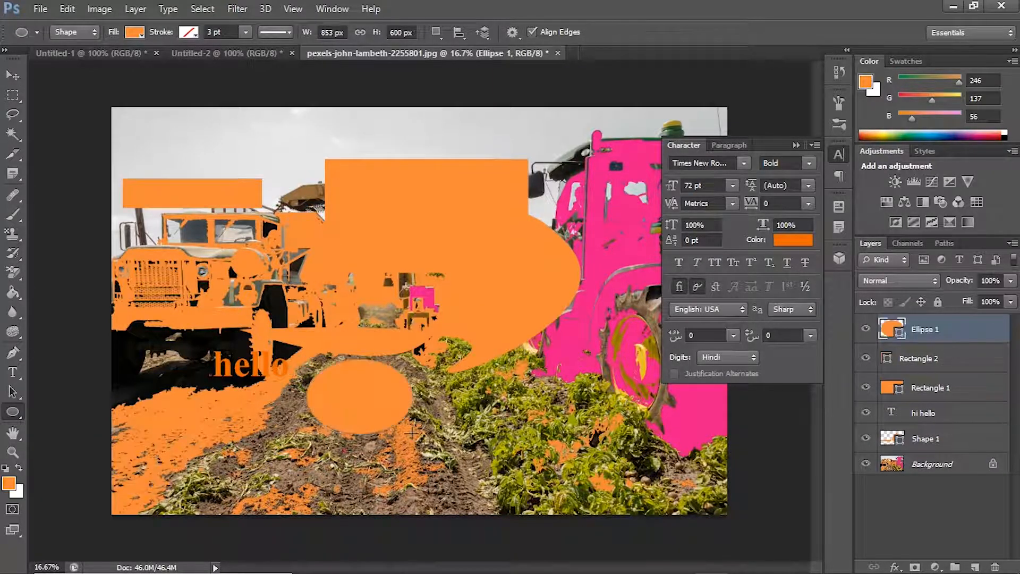
Step: Switch between the Hand and Zoom tools, enlarge the view around the truck to 25%, and return to the Move tool
left_click(11, 448)
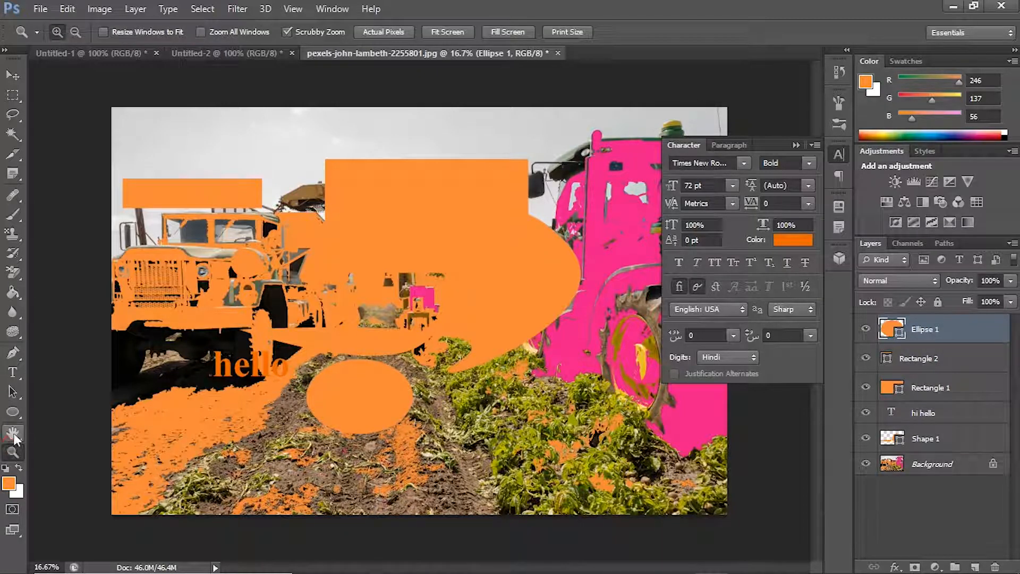
left_click(13, 435)
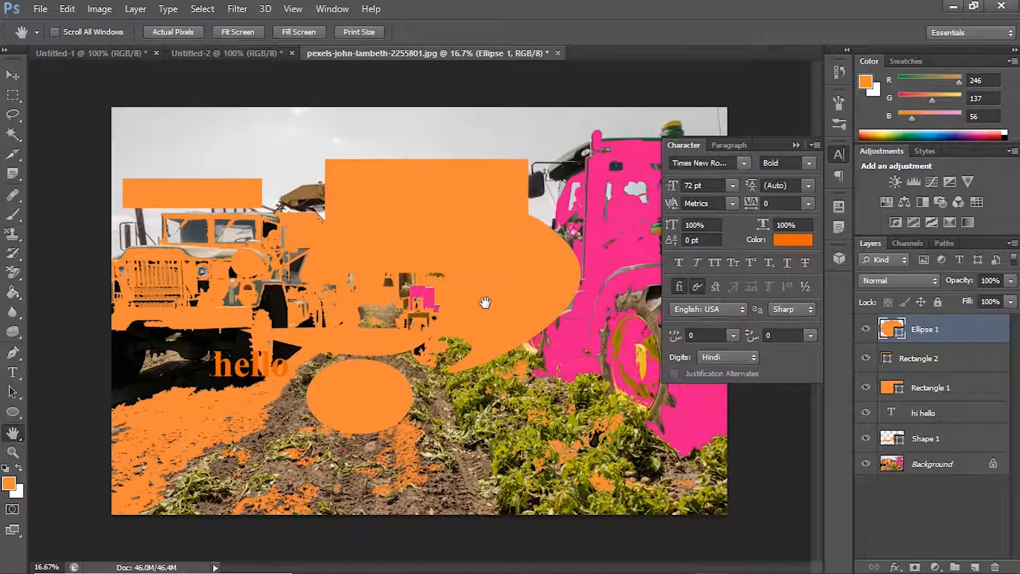
left_click(13, 452)
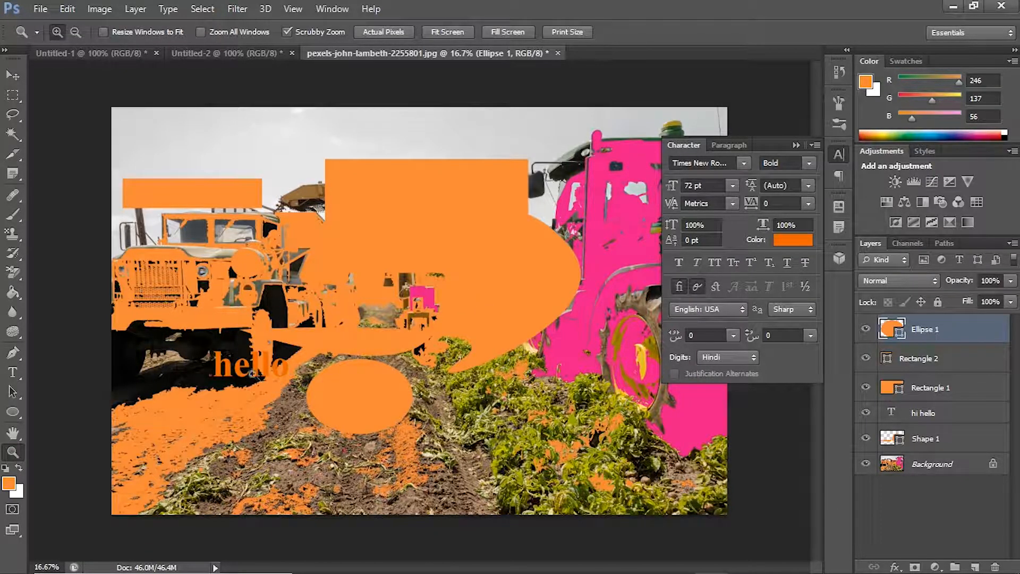
left_click(282, 295)
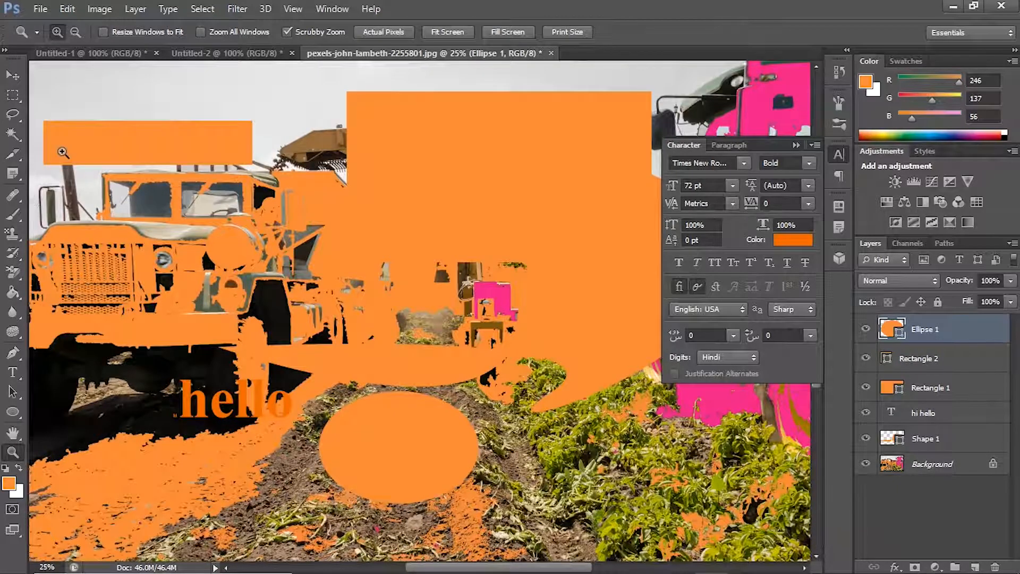
left_click(13, 75)
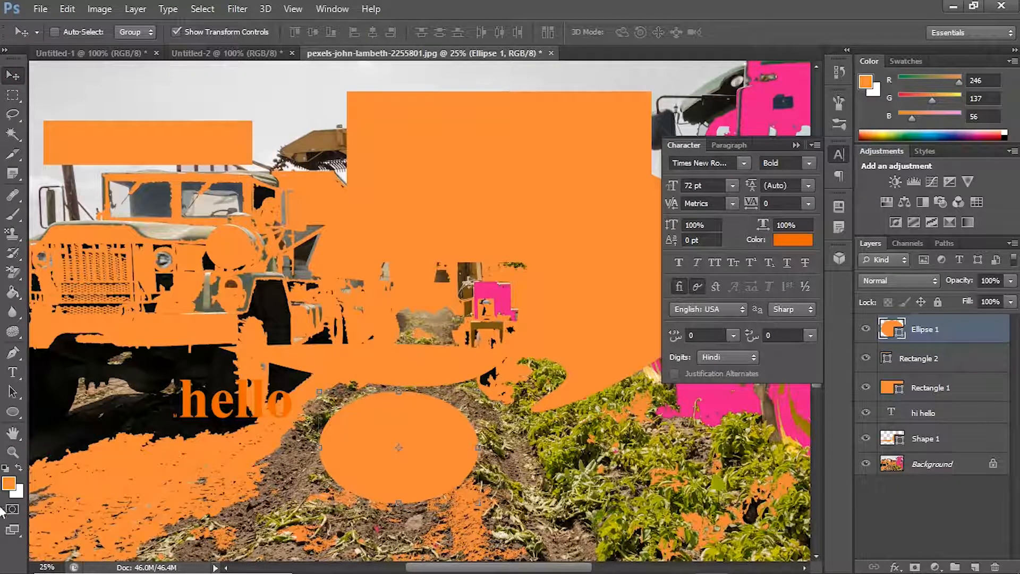
Step: Review the available adjustment layer types, layer effects, and the window, help and 3D commands
left_click(934, 567)
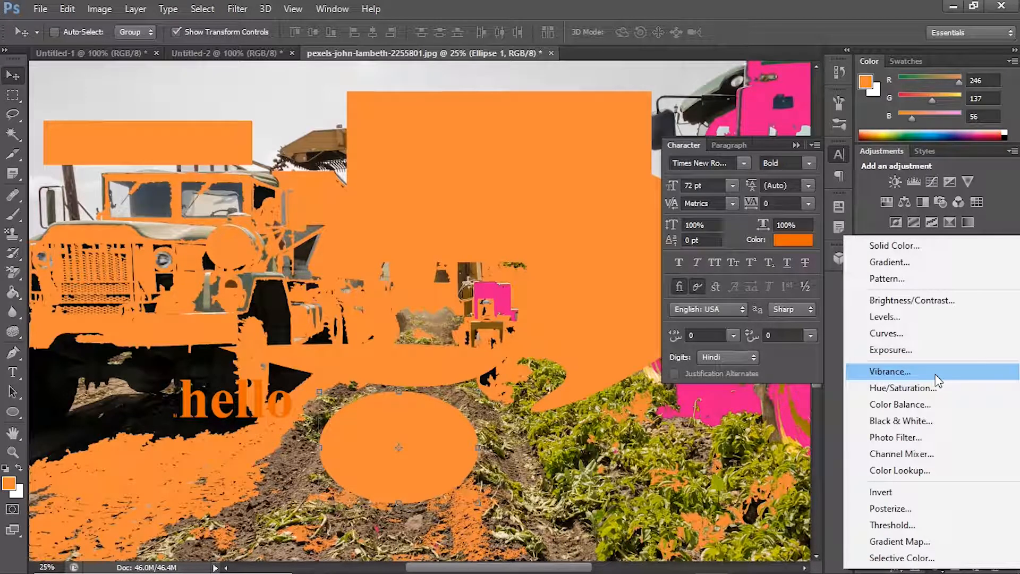
left_click(1017, 205)
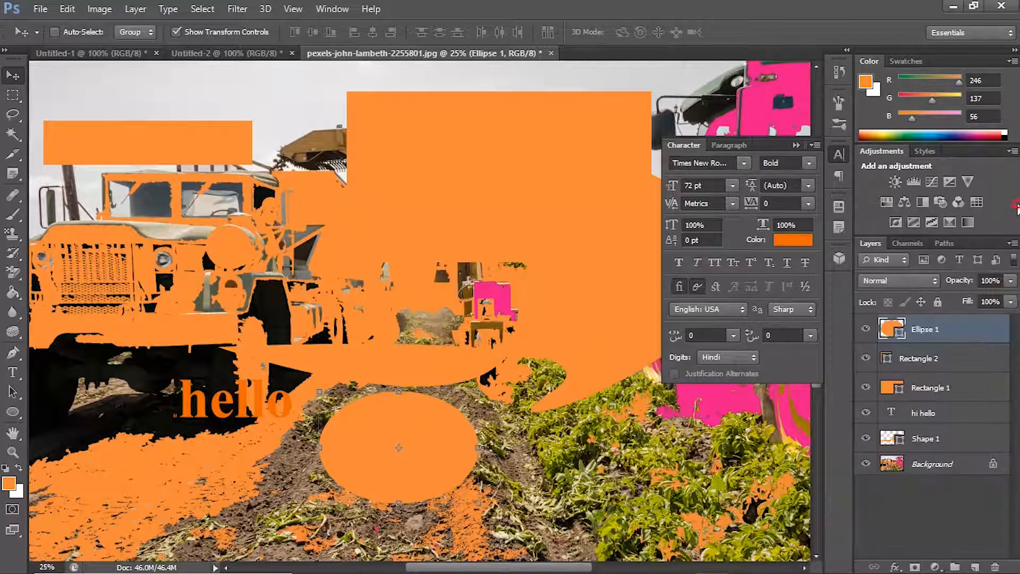
left_click(895, 567)
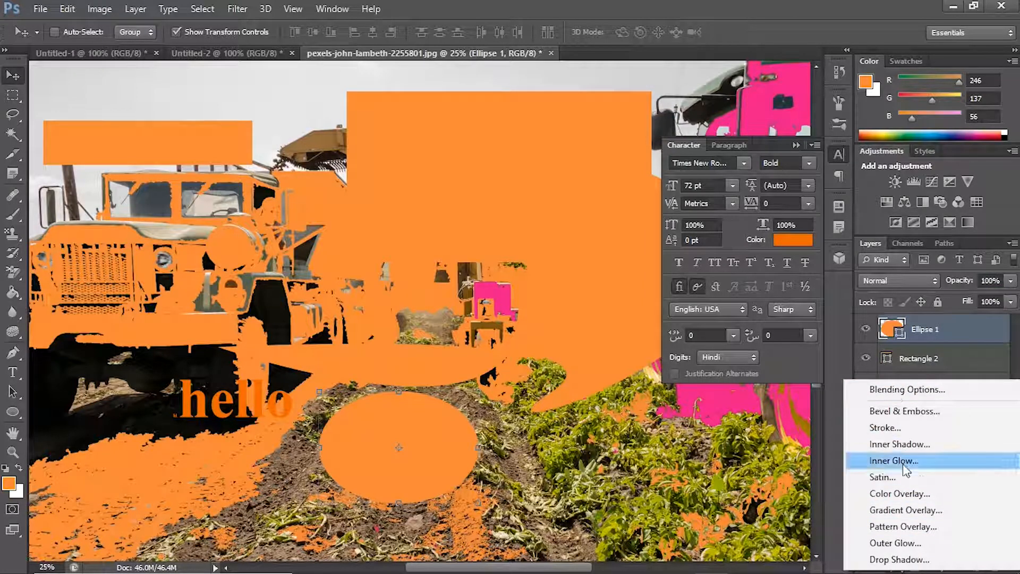
left_click(840, 356)
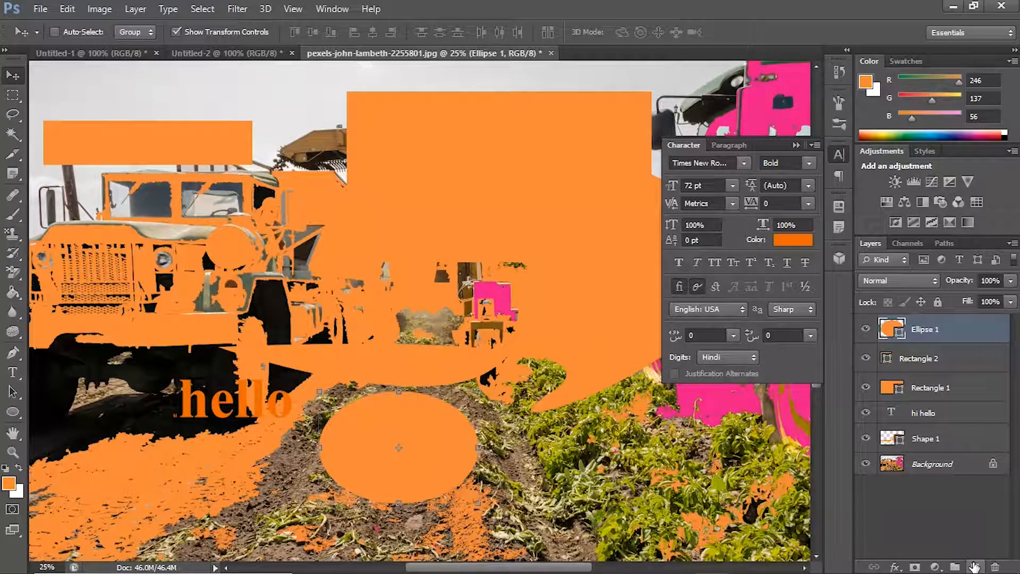
left_click(330, 10)
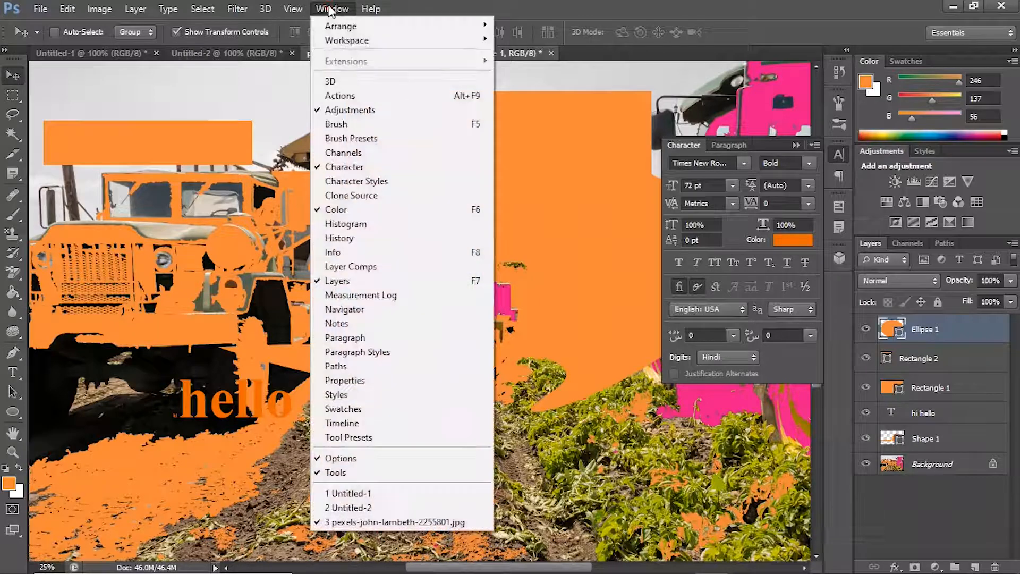
mouse_move(372, 9)
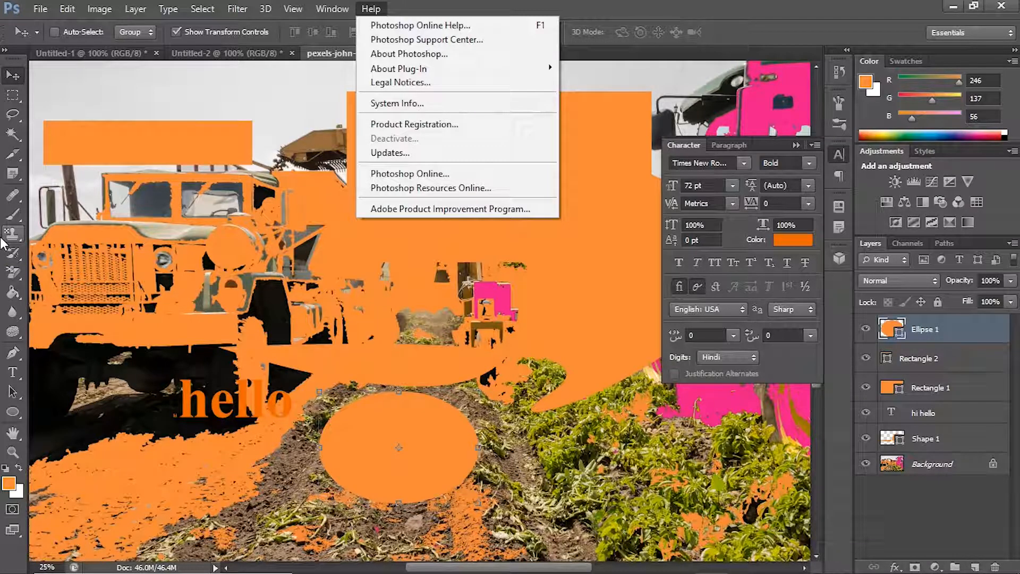
mouse_move(261, 3)
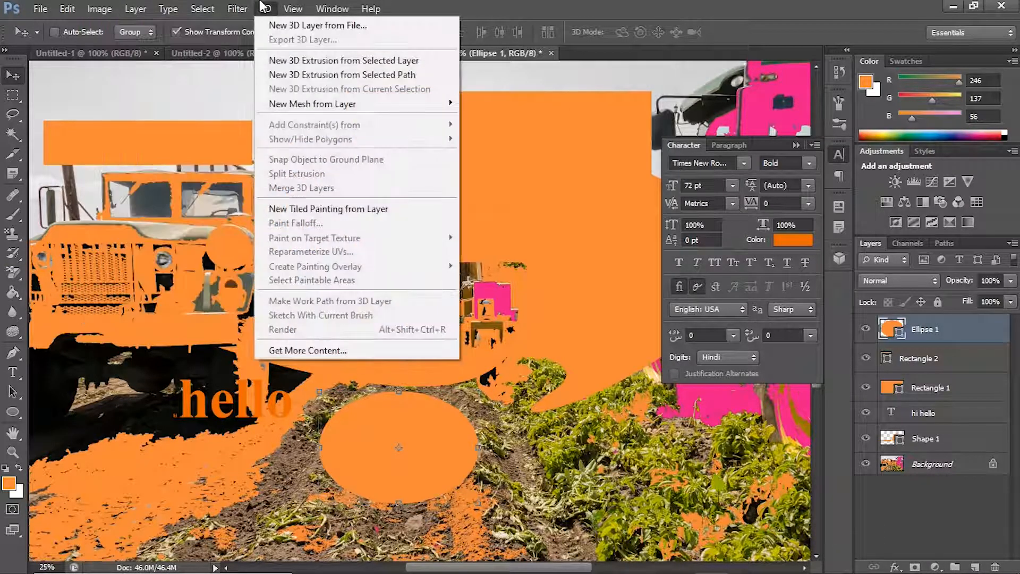